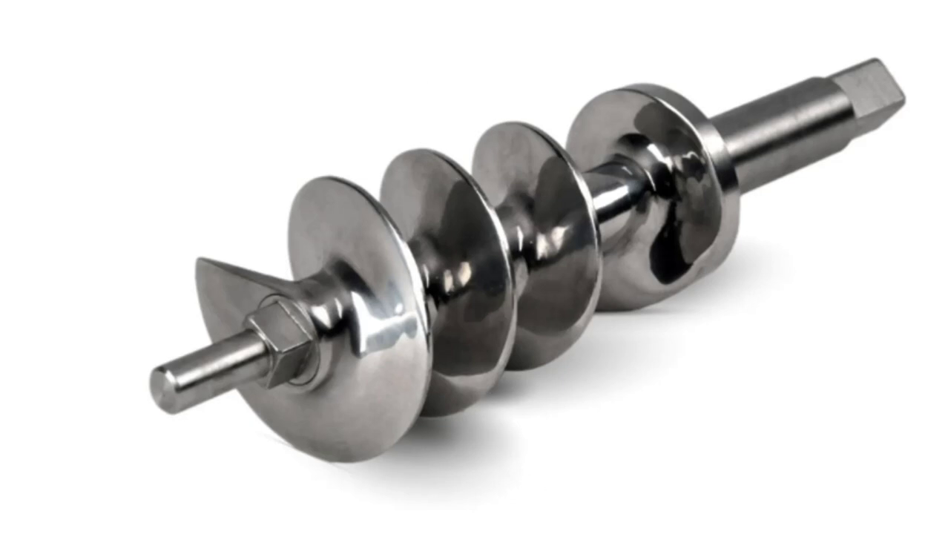
- Examine the dimensioned views of the worm in the WORM.idw drawing, especially the coil's sectioned profile and shaft dimensions
{"action": "mouse_move", "coordinate": [584, 530]}
{"action": "left_click", "coordinate": [583, 489]}
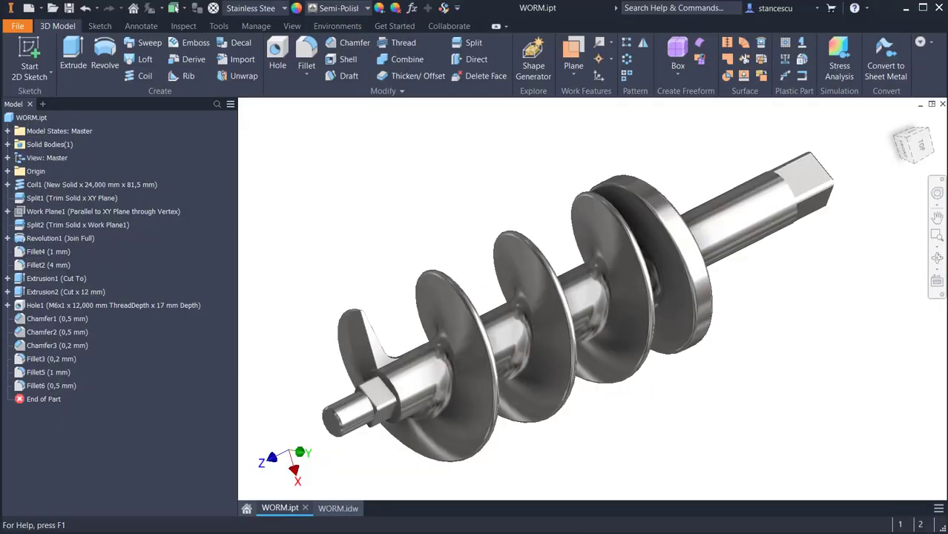
{"action": "left_click", "coordinate": [339, 509]}
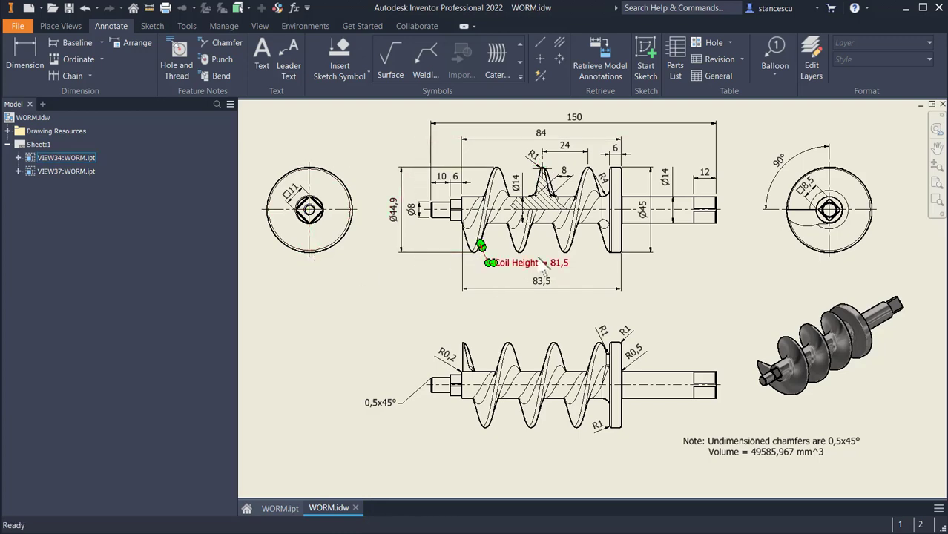
{"action": "scroll", "coordinate": [660, 247], "scroll_direction": "up", "scroll_amount": 3}
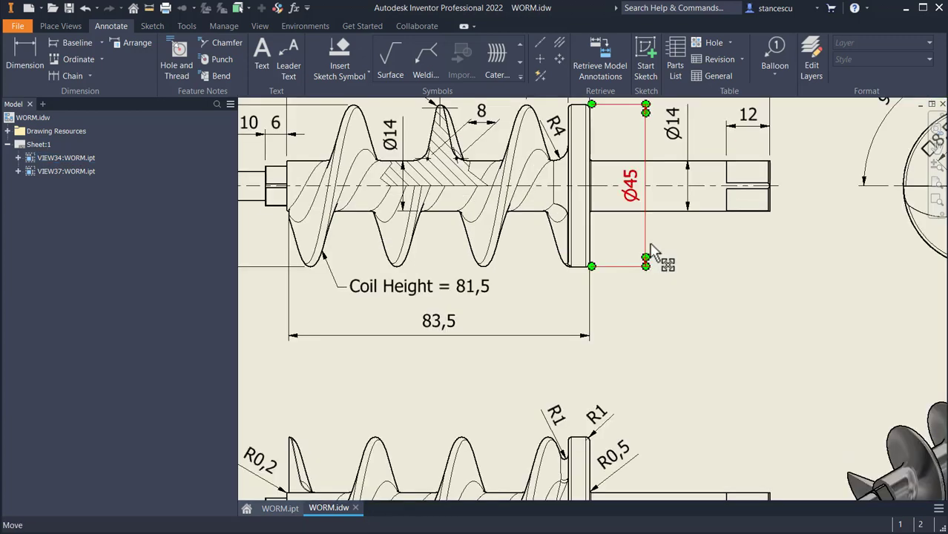
{"action": "scroll", "coordinate": [672, 256], "scroll_direction": "down", "scroll_amount": 3}
{"action": "mouse_move", "coordinate": [745, 371]}
{"action": "middle_mouse_down"}
{"action": "mouse_move", "coordinate": [815, 333]}
{"action": "mouse_move", "coordinate": [806, 335]}
{"action": "middle_mouse_up"}
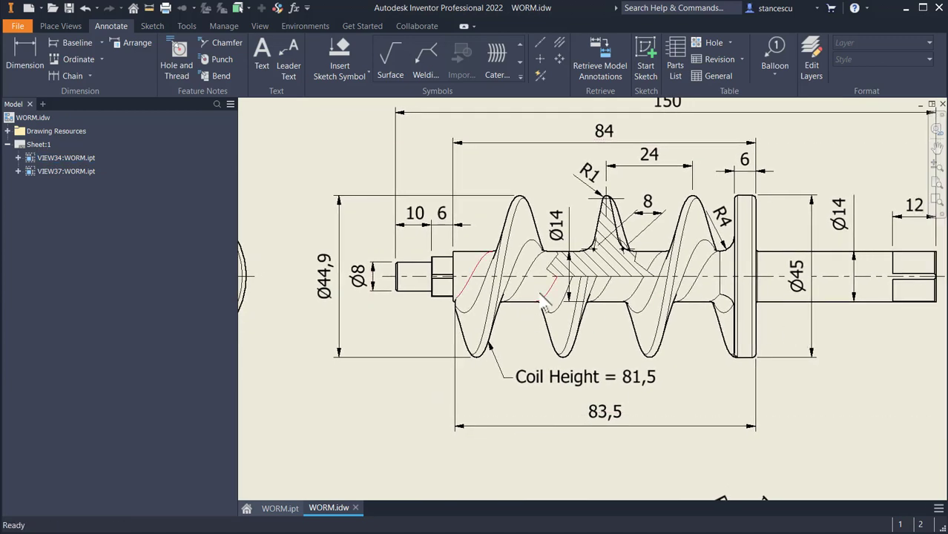
{"action": "scroll", "coordinate": [610, 215], "scroll_direction": "up", "scroll_amount": 3}
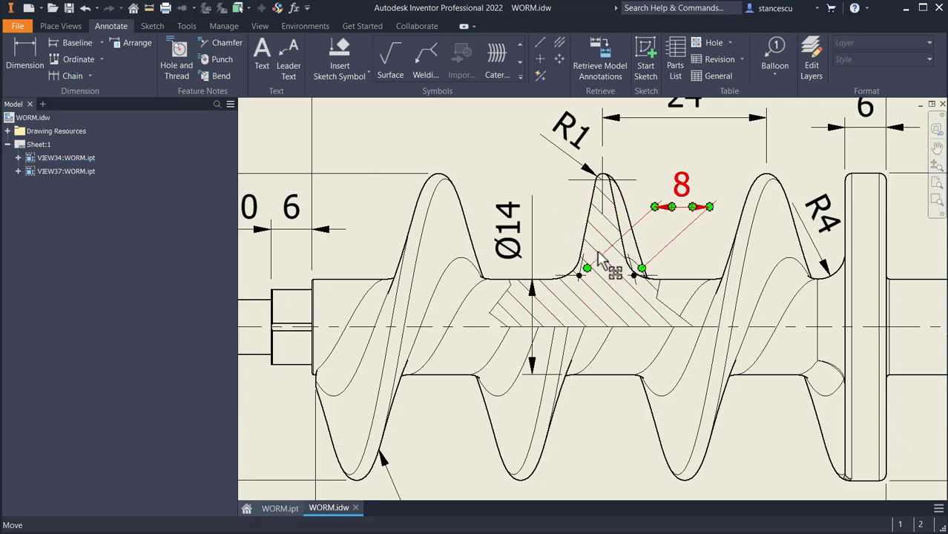
{"action": "middle_click_drag", "start_coordinate": [608, 254], "coordinate": [604, 310]}
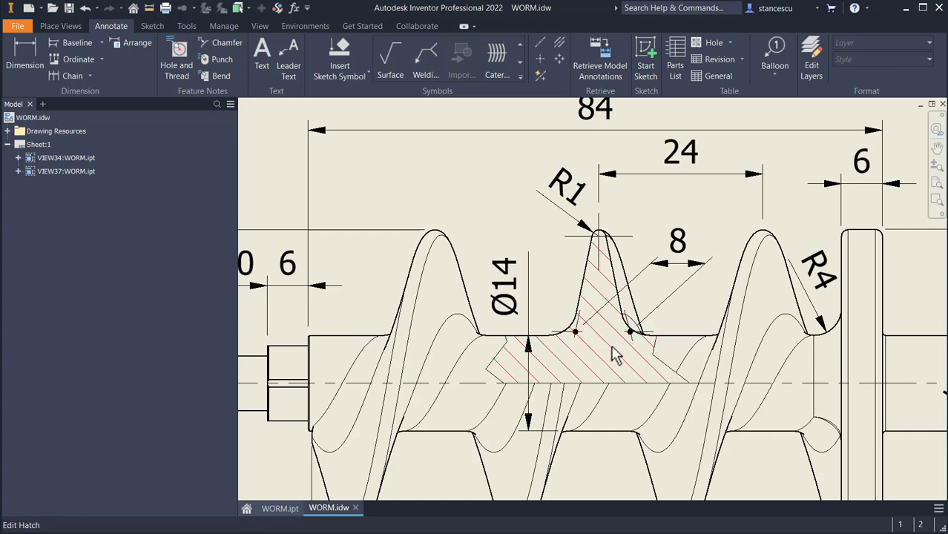
{"action": "scroll", "coordinate": [664, 357], "scroll_direction": "down", "scroll_amount": 3}
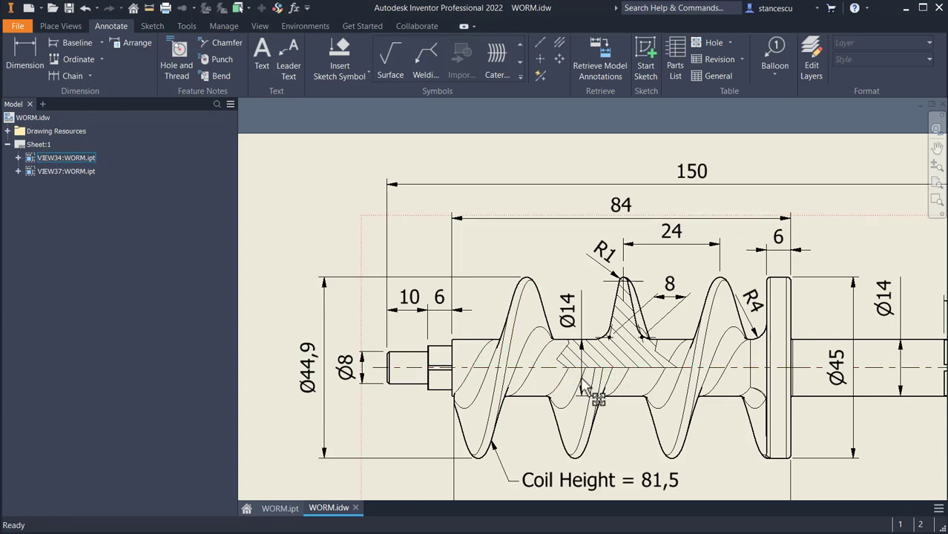
{"action": "scroll", "coordinate": [686, 396], "scroll_direction": "down", "scroll_amount": 3}
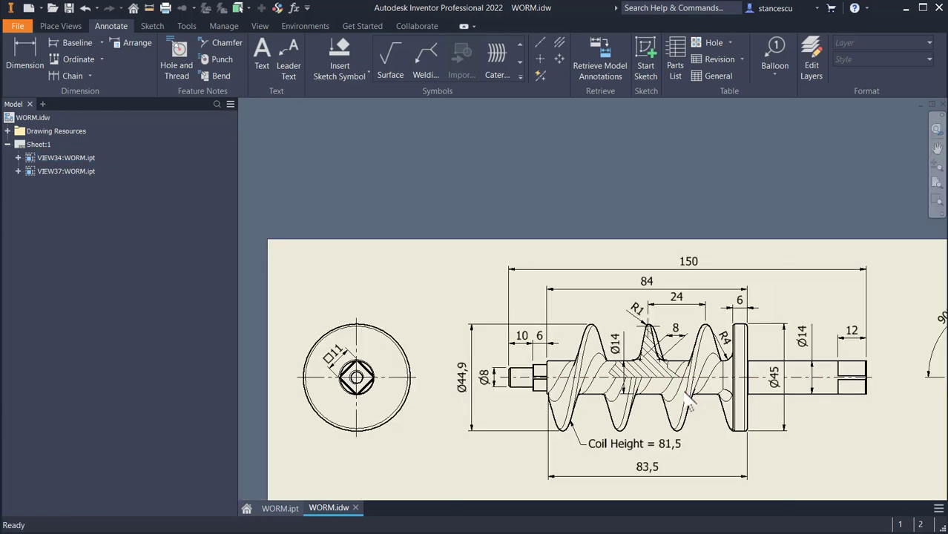
{"action": "mouse_move", "coordinate": [686, 399]}
{"action": "middle_mouse_down"}
{"action": "mouse_move", "coordinate": [631, 316]}
{"action": "mouse_move", "coordinate": [650, 185]}
{"action": "middle_mouse_up"}
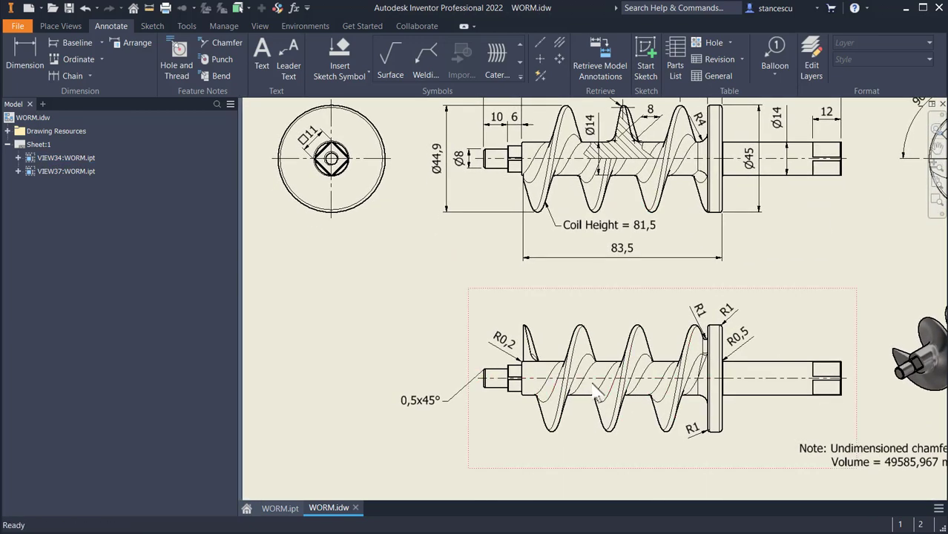
{"action": "mouse_move", "coordinate": [598, 228]}
{"action": "middle_mouse_down"}
{"action": "mouse_move", "coordinate": [571, 248]}
{"action": "mouse_move", "coordinate": [549, 342]}
{"action": "middle_mouse_up"}
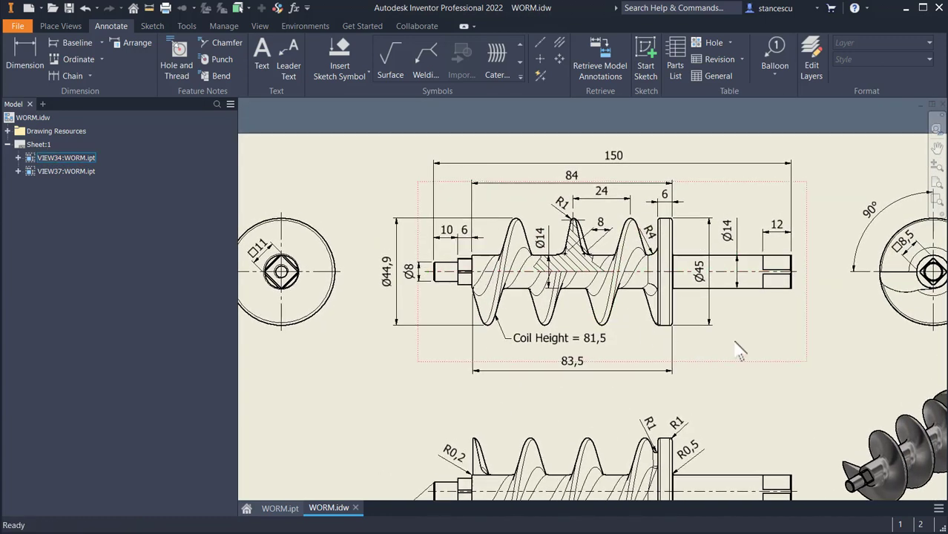
{"action": "key", "text": "Home"}
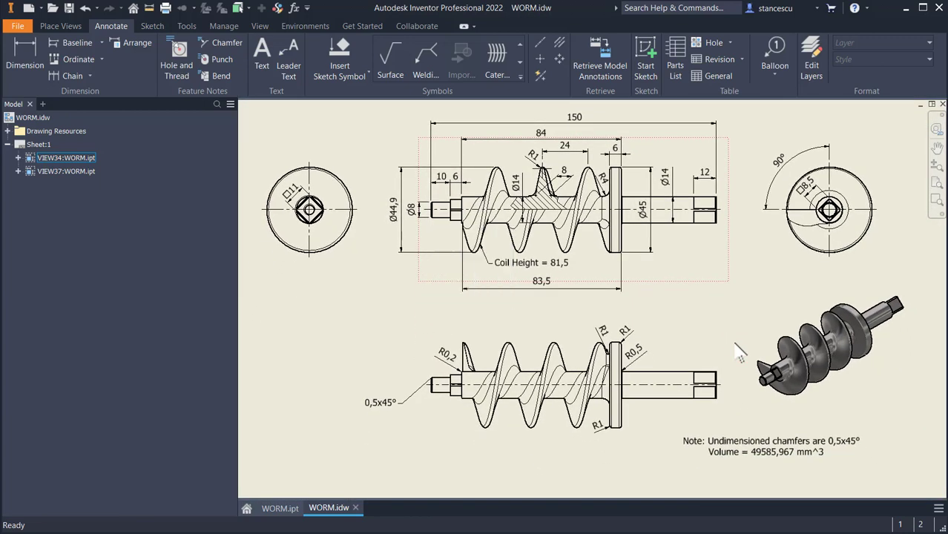
- View the WORM.ipt model in its home orientation and return to the WORM.idw drawing
{"action": "left_click", "coordinate": [279, 508]}
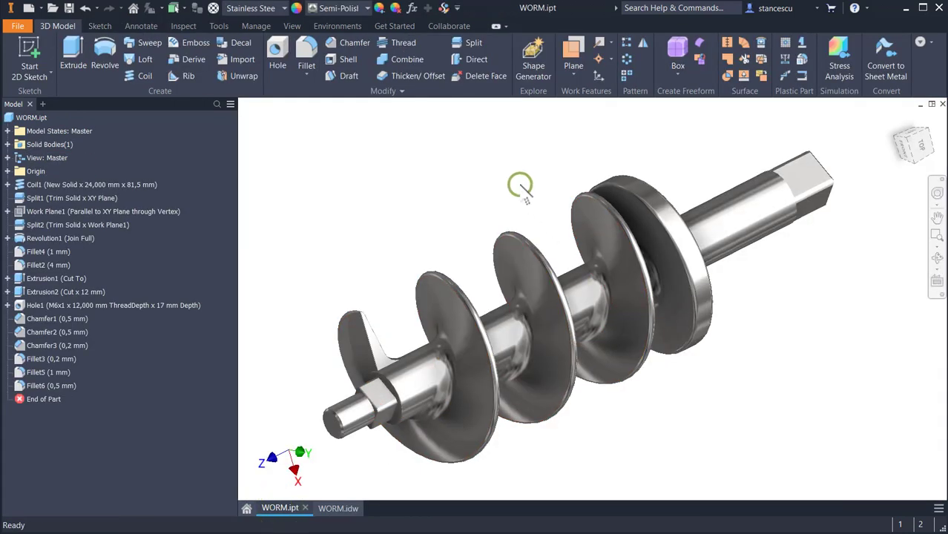
{"action": "key", "text": "F6"}
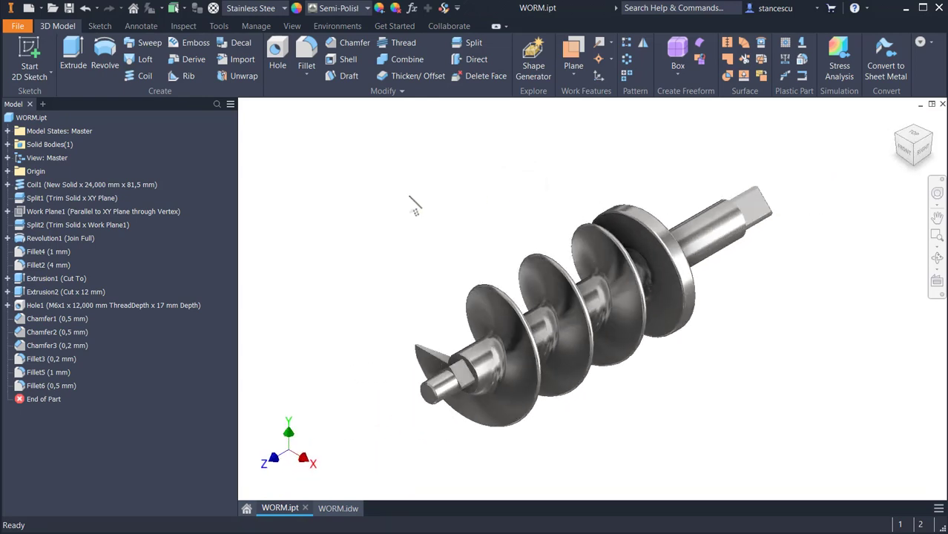
{"action": "left_click", "coordinate": [339, 509]}
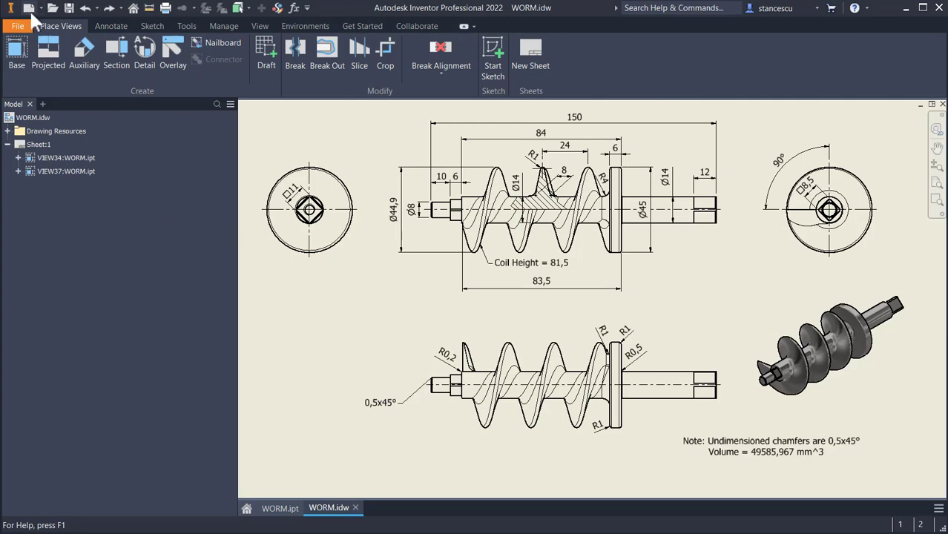
- Create a new part and start a 2D sketch on the XZ plane
{"action": "left_click", "coordinate": [29, 8]}
{"action": "key", "text": "Escape"}
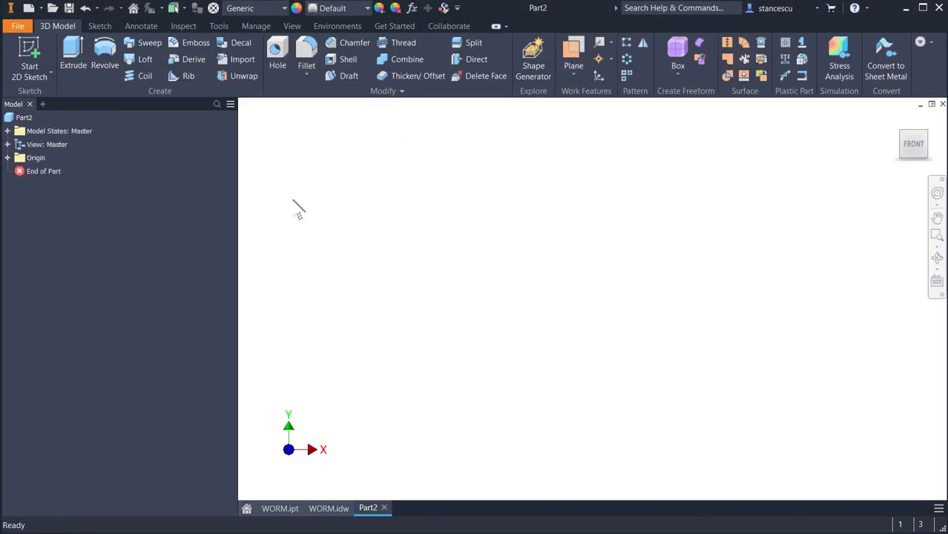
{"action": "left_click", "coordinate": [31, 58]}
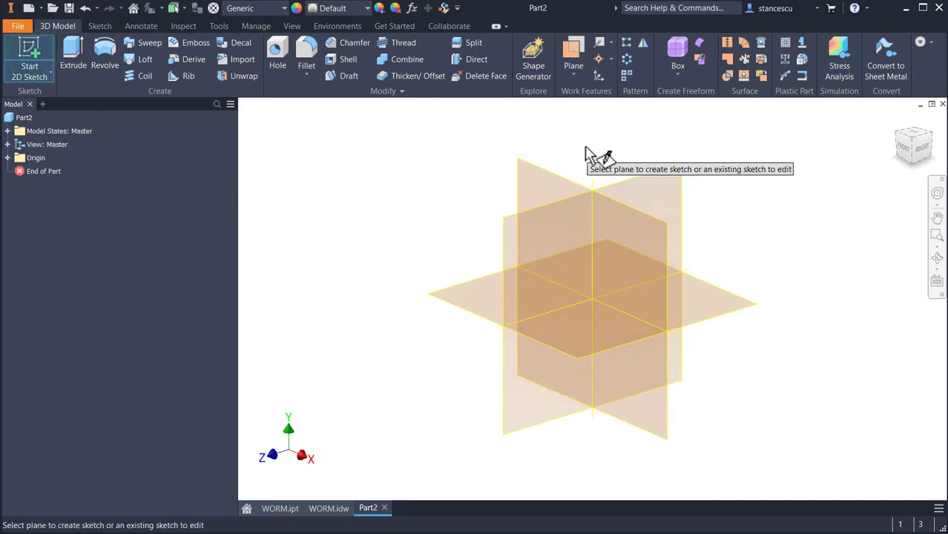
{"action": "left_click", "coordinate": [470, 289]}
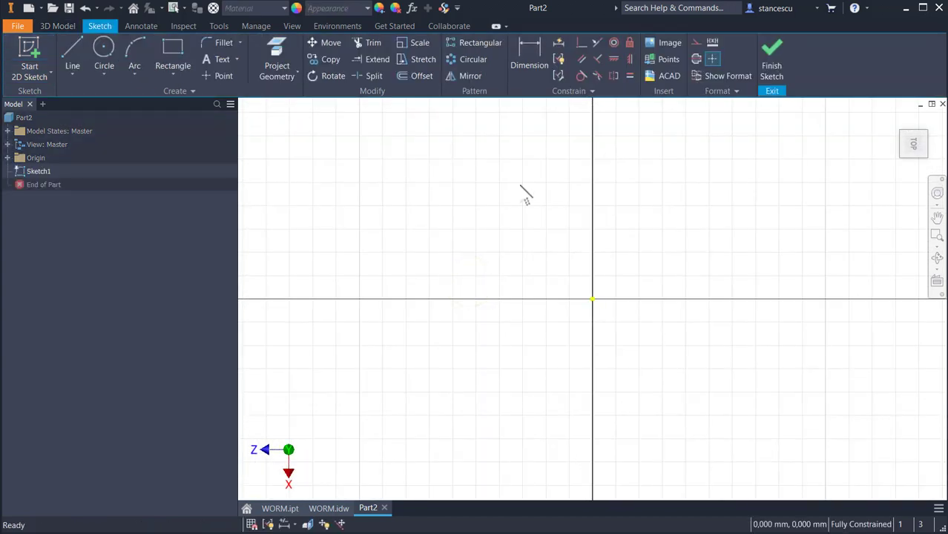
- Check the coil's cross-section profile and diameter dimensions in the front view of the WORM.idw drawing
{"action": "key", "text": "l"}
{"action": "left_click", "coordinate": [324, 508]}
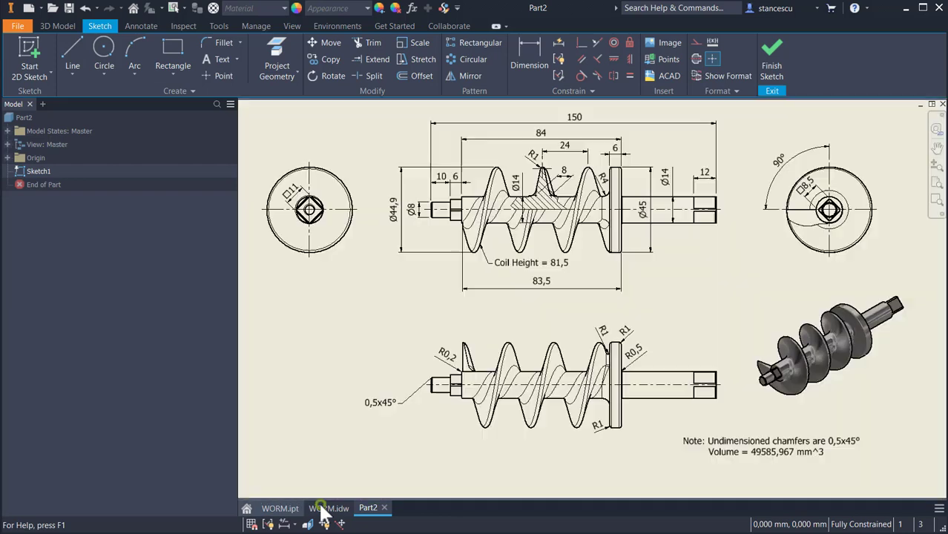
{"action": "scroll", "coordinate": [531, 213], "scroll_direction": "down", "scroll_amount": 5}
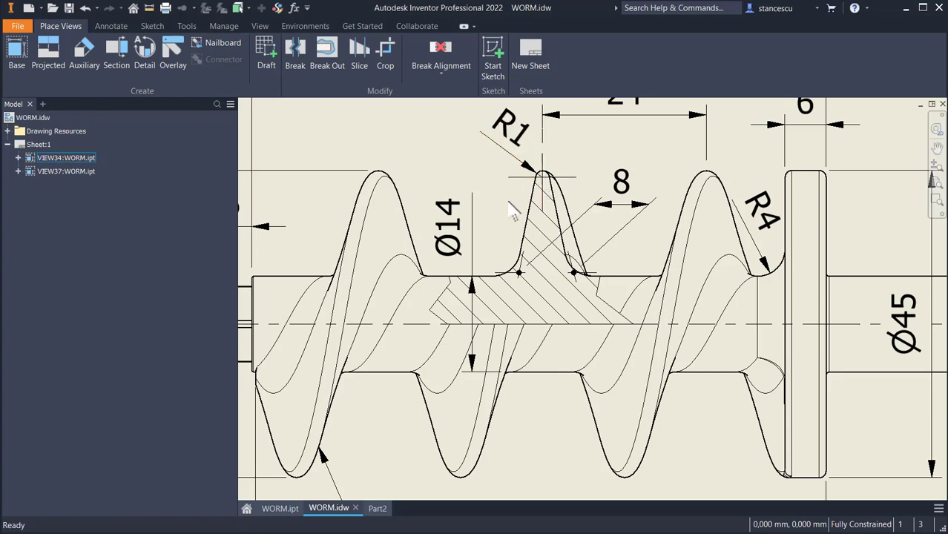
{"action": "scroll", "coordinate": [526, 210], "scroll_direction": "down", "scroll_amount": 3}
{"action": "middle_click_drag", "start_coordinate": [526, 210], "coordinate": [679, 199]}
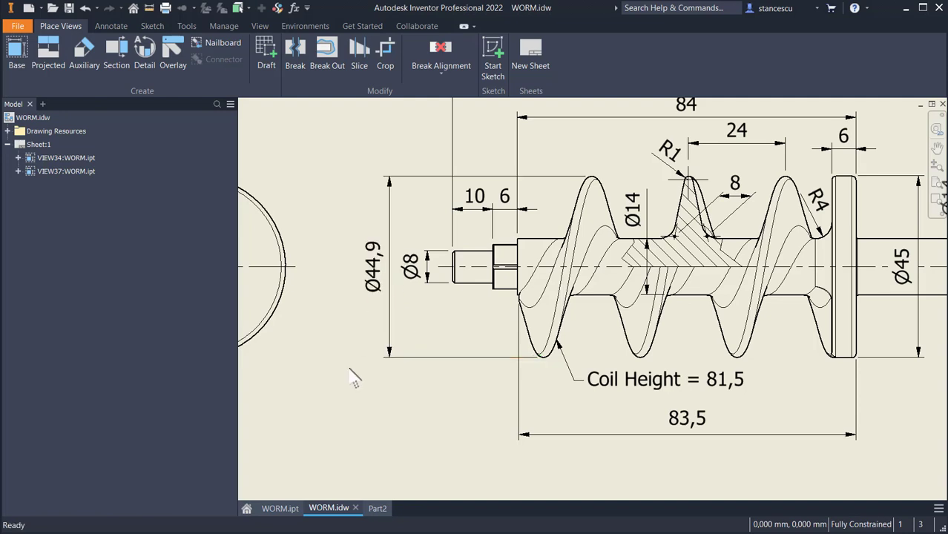
{"action": "left_click", "coordinate": [387, 442]}
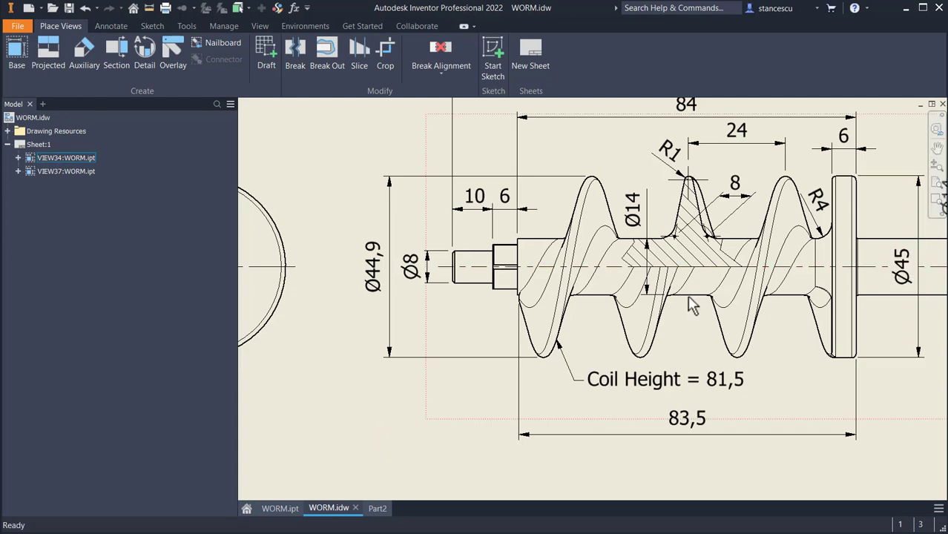
- In Part2, sketch a closed tapered coil profile above the origin with a horizontal base, two slanted sides and a tip arc of about 1.3 mm radius
{"action": "left_click", "coordinate": [377, 509]}
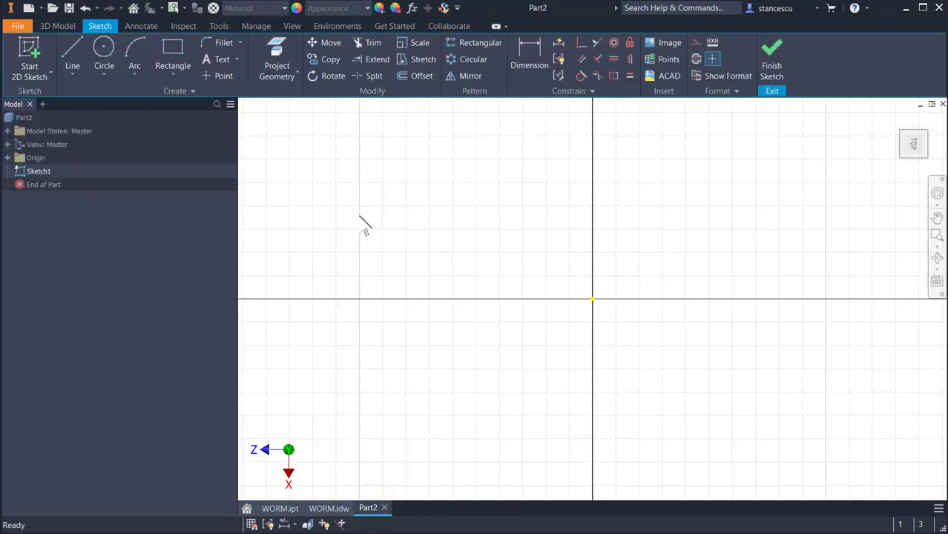
{"action": "left_click", "coordinate": [67, 49]}
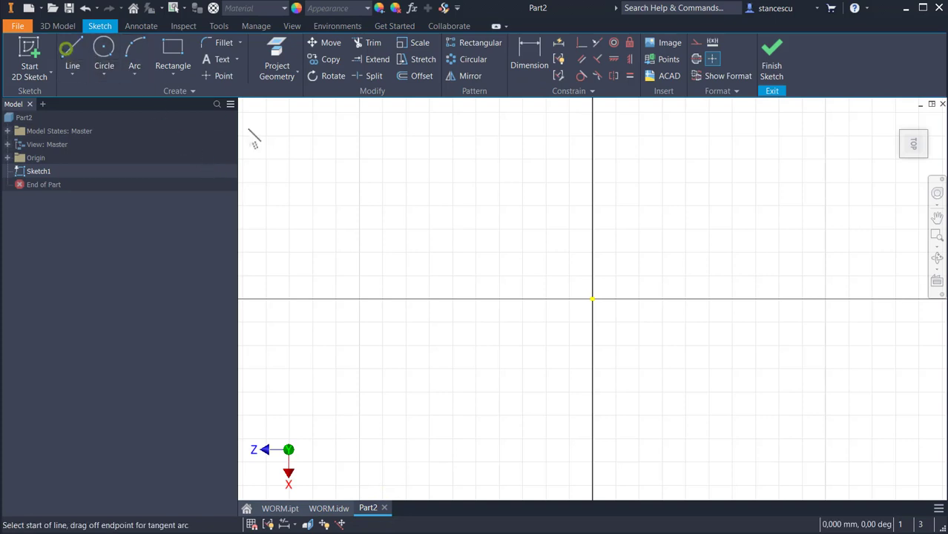
{"action": "left_click", "coordinate": [533, 224]}
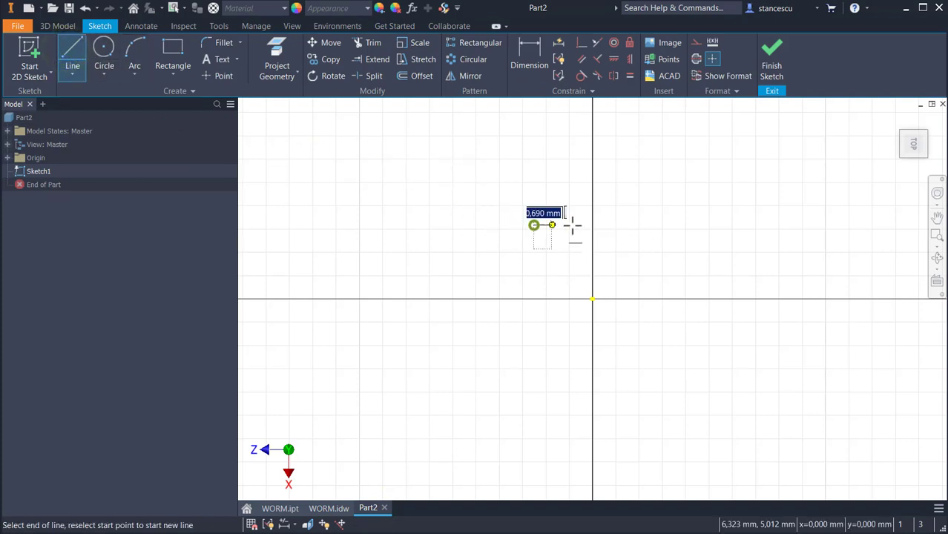
{"action": "left_click", "coordinate": [656, 224]}
{"action": "middle_click_drag", "start_coordinate": [633, 172], "coordinate": [634, 225]}
{"action": "left_click", "coordinate": [613, 145]}
{"action": "left_click_drag", "start_coordinate": [613, 145], "coordinate": [586, 136]}
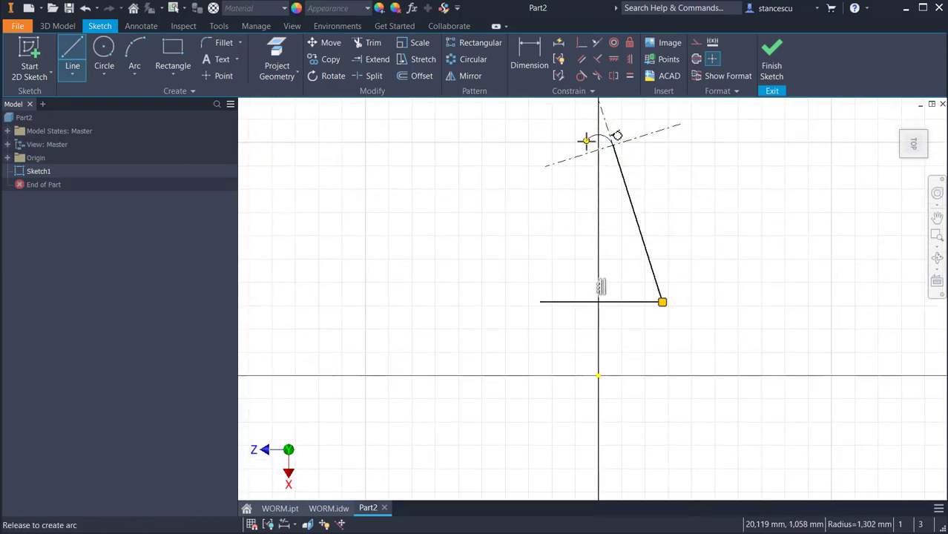
{"action": "left_click_drag", "start_coordinate": [583, 143], "coordinate": [584, 142]}
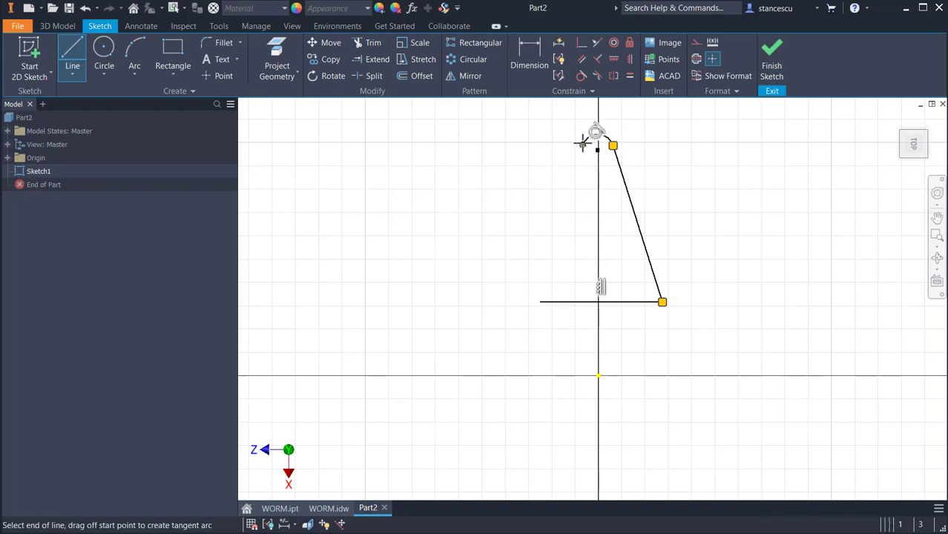
{"action": "left_click", "coordinate": [540, 302]}
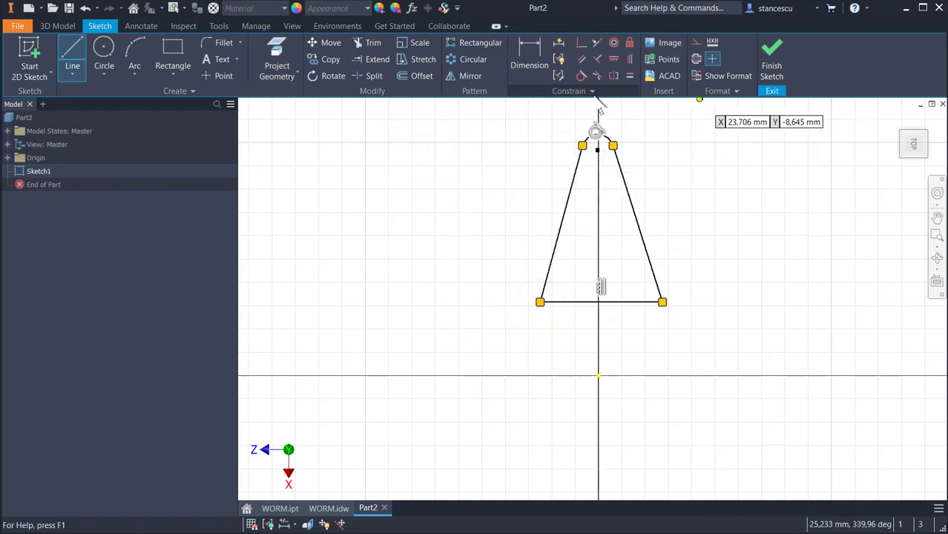
- Constrain the profile's two slanted sides to equal length and make the tip arc tangent to the left side
{"action": "left_click", "coordinate": [630, 76]}
{"action": "left_click", "coordinate": [568, 201]}
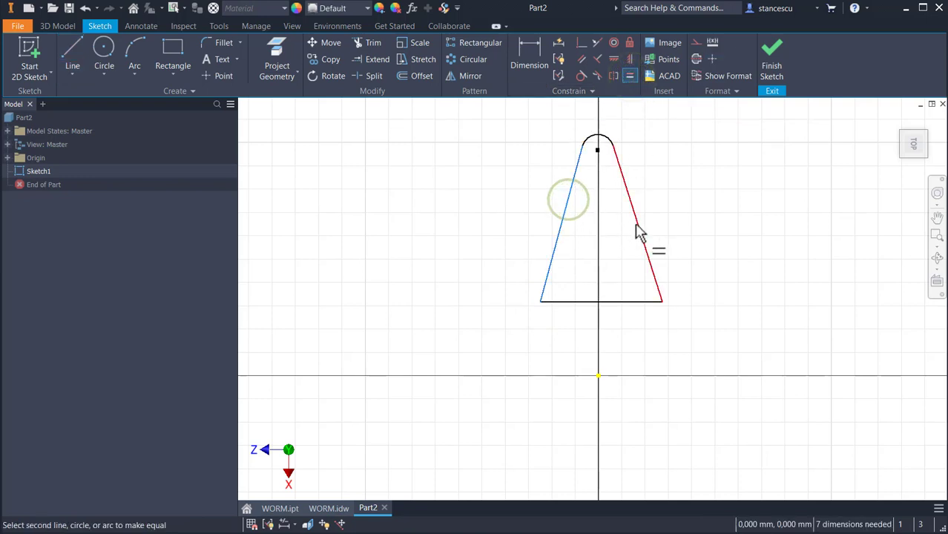
{"action": "left_click", "coordinate": [640, 232]}
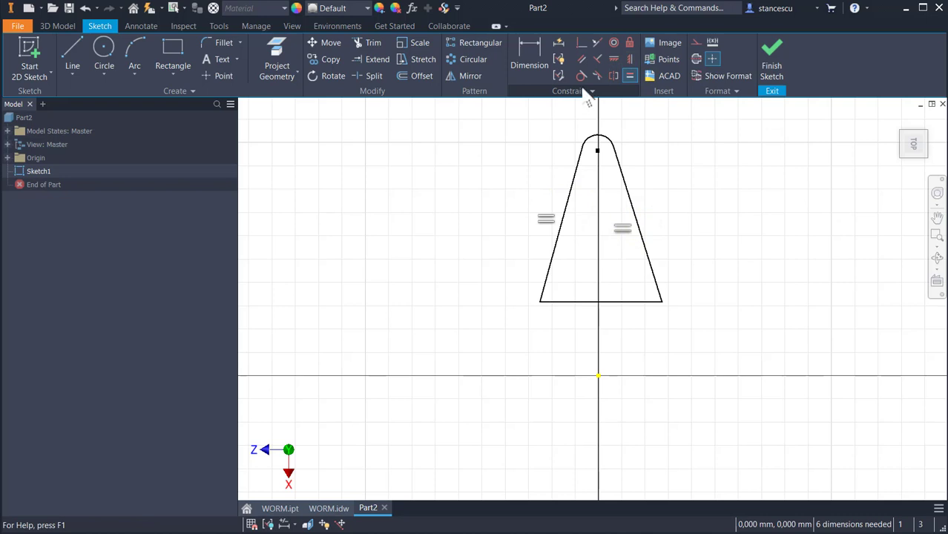
{"action": "left_click", "coordinate": [582, 76]}
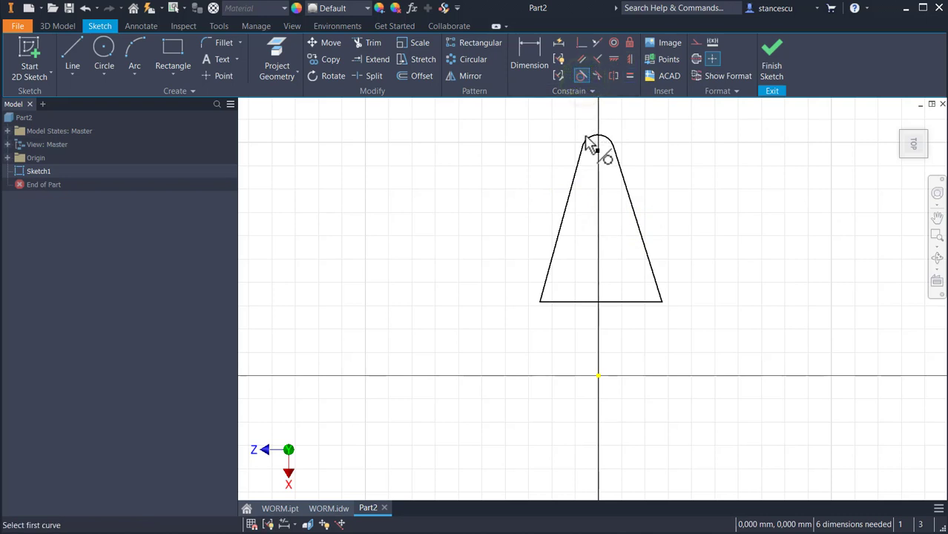
{"action": "left_click", "coordinate": [590, 142]}
{"action": "left_click", "coordinate": [576, 175]}
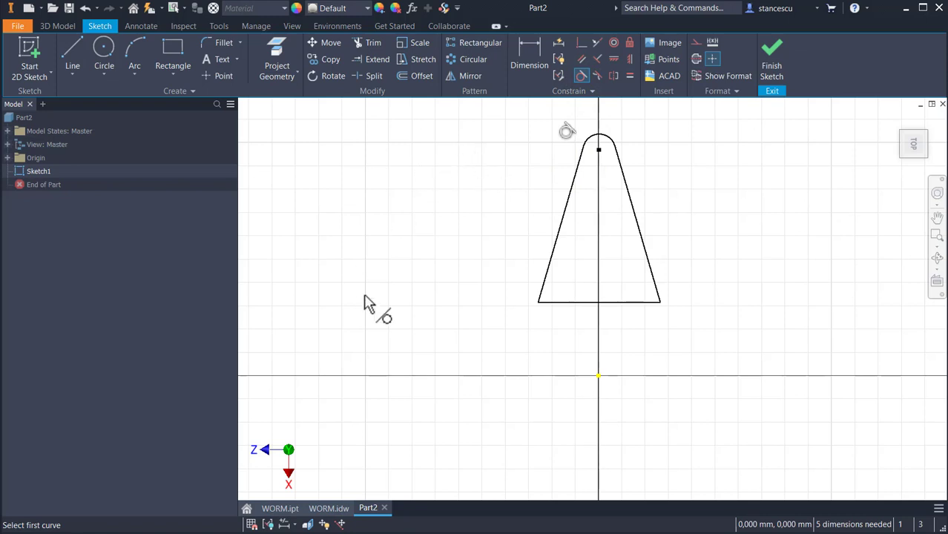
- Project the origin Z axis into the sketch below the coil profile
{"action": "left_click", "coordinate": [282, 54]}
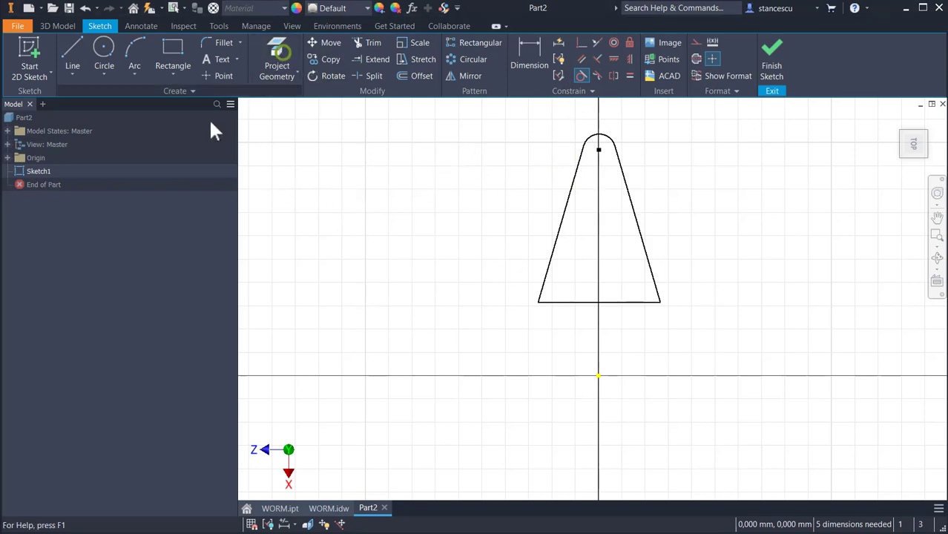
{"action": "left_click", "coordinate": [6, 159]}
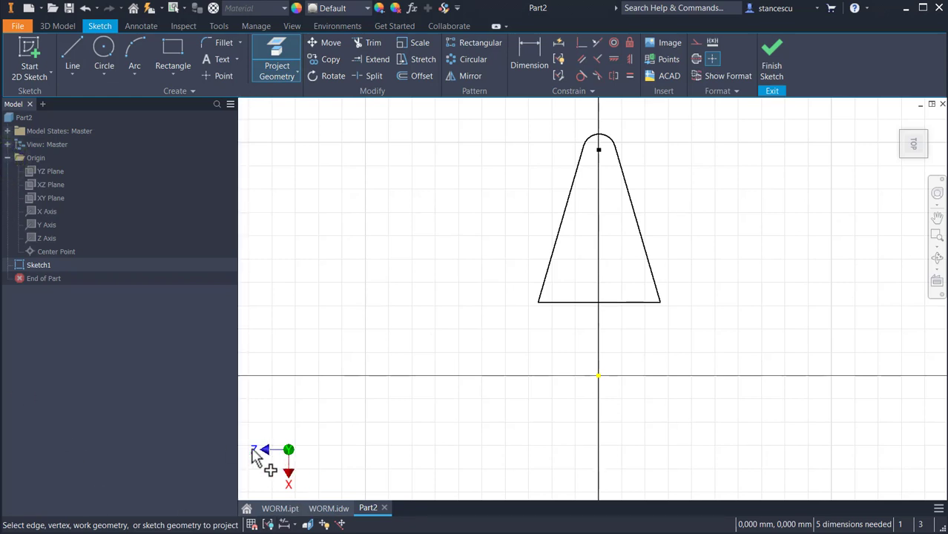
{"action": "left_click", "coordinate": [41, 236]}
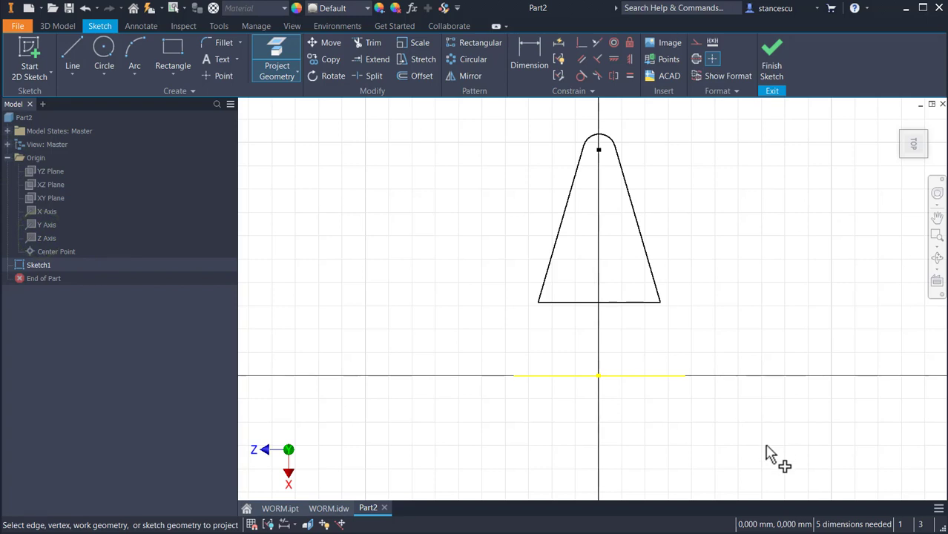
{"action": "key", "text": "Escape"}
- Convert the projected Z axis line below the coil profile into a centerline
{"action": "left_click_drag", "start_coordinate": [672, 350], "coordinate": [636, 412]}
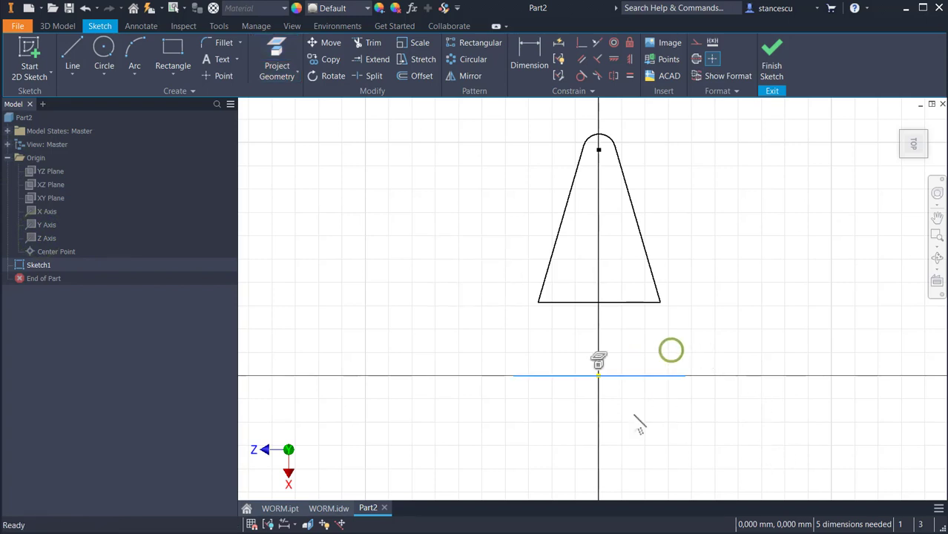
{"action": "left_click", "coordinate": [696, 61]}
{"action": "left_click", "coordinate": [742, 177]}
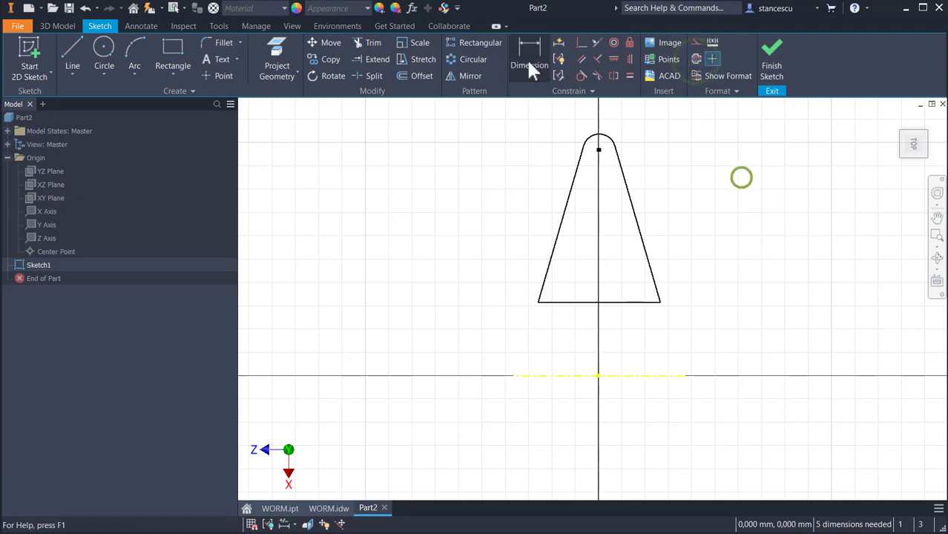
- Dimension the coil profile's base from the centerline as a 14 mm diameter
{"action": "left_click", "coordinate": [532, 67]}
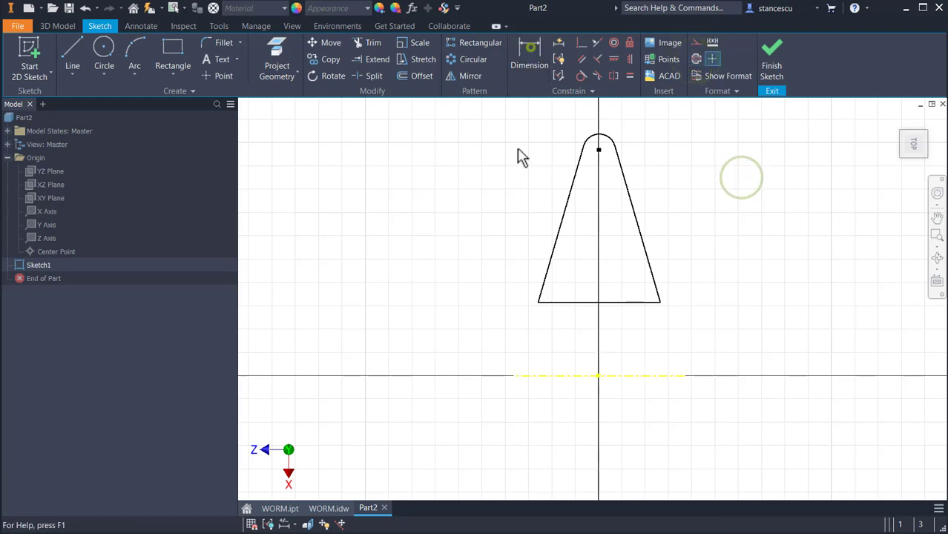
{"action": "left_click", "coordinate": [561, 301]}
{"action": "left_click", "coordinate": [566, 377]}
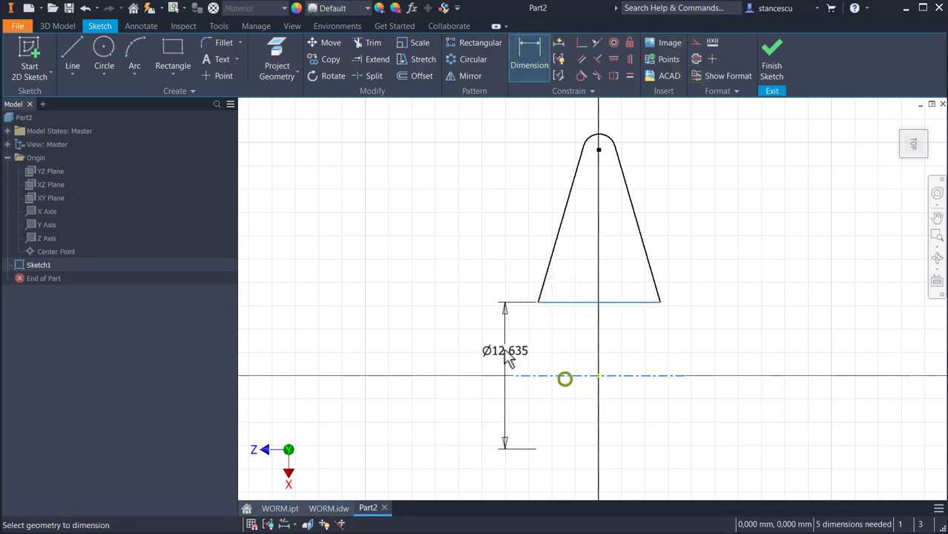
{"action": "left_click", "coordinate": [442, 355]}
{"action": "type", "text": "14"}
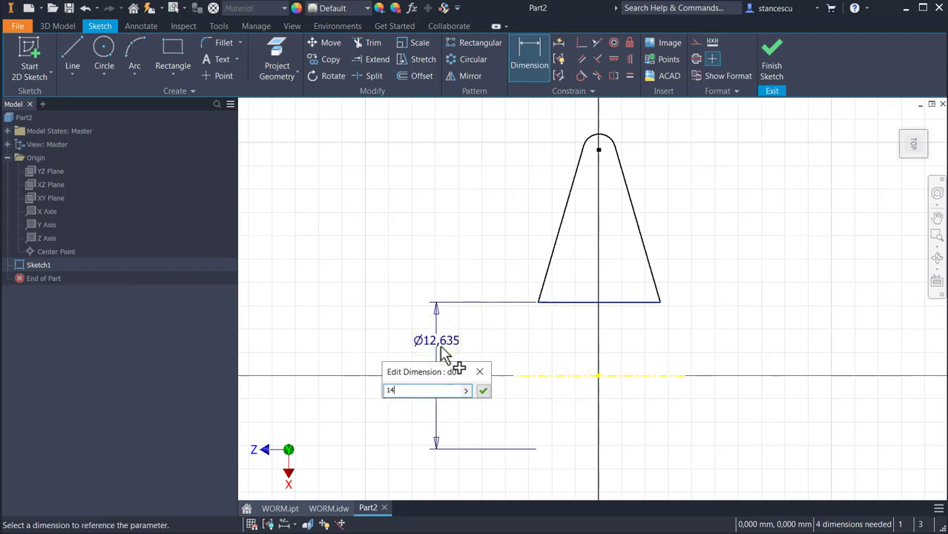
{"action": "key", "text": "Return"}
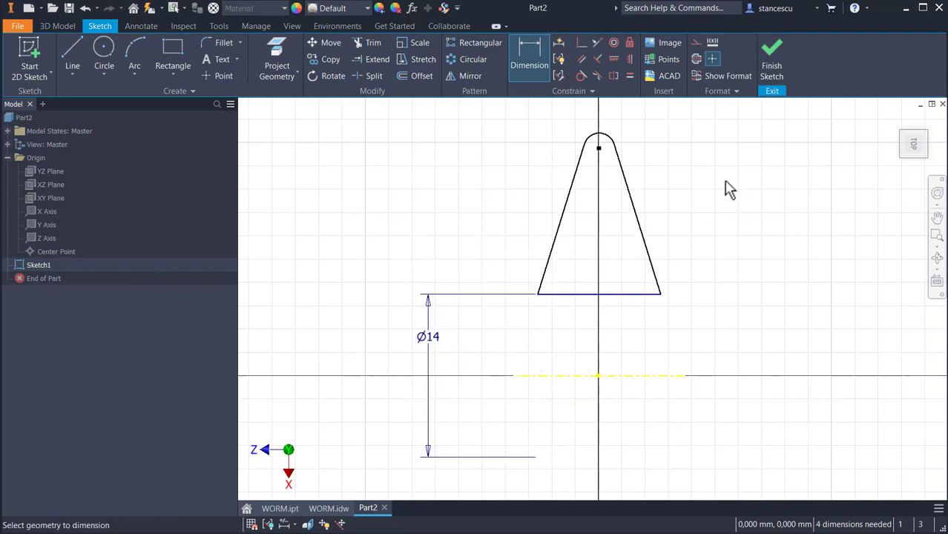
- Constrain the midpoint of the profile's base to align with the sketch origin
{"action": "left_click", "coordinate": [611, 59]}
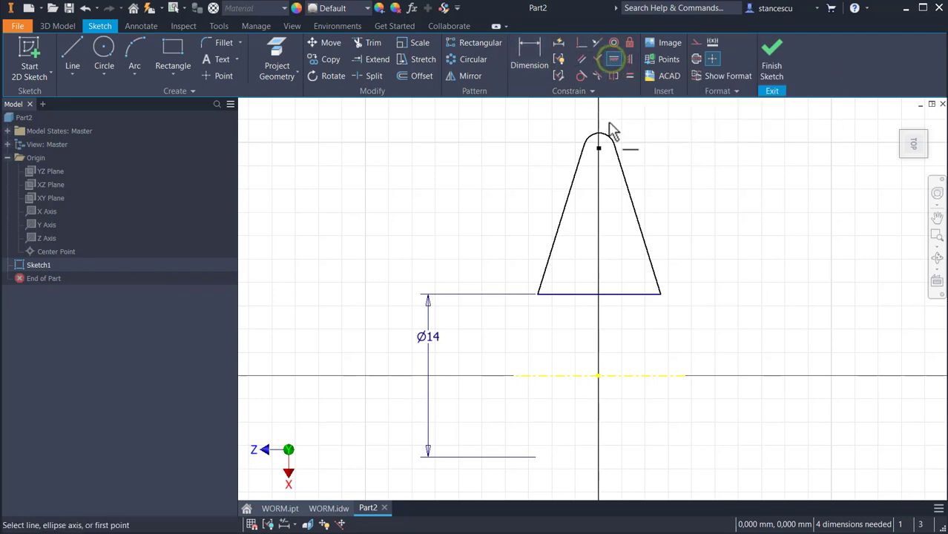
{"action": "left_click", "coordinate": [600, 294]}
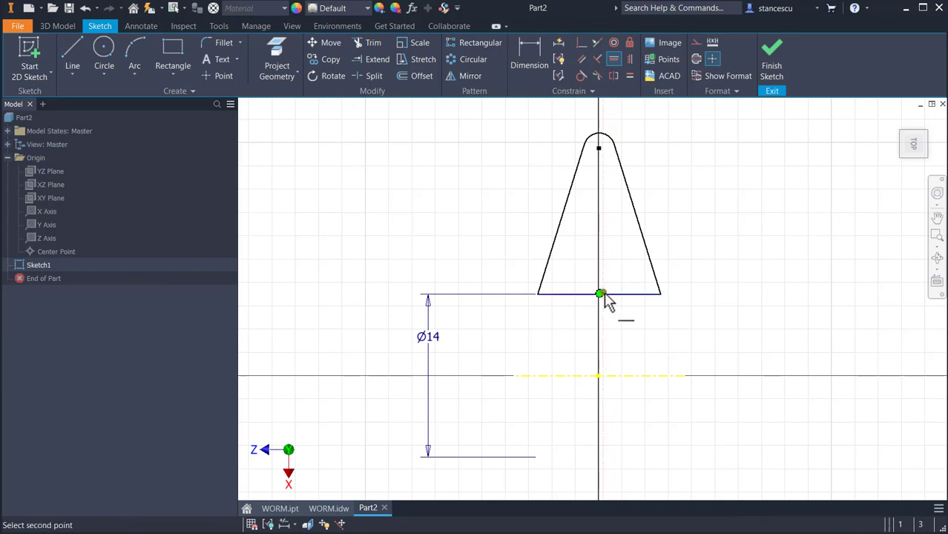
{"action": "left_click", "coordinate": [599, 376]}
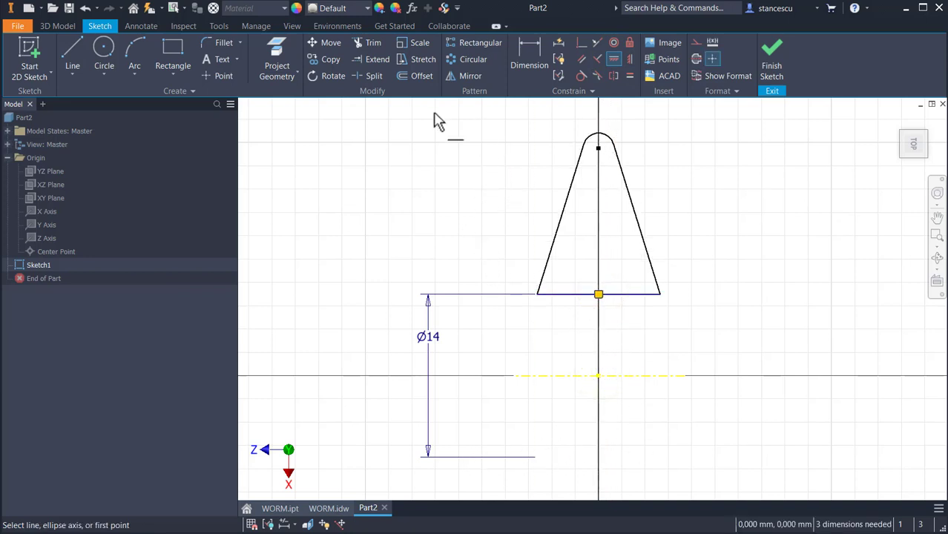
- Dimension the profile's tip arc with a radius of 1 mm
{"action": "left_click", "coordinate": [529, 49]}
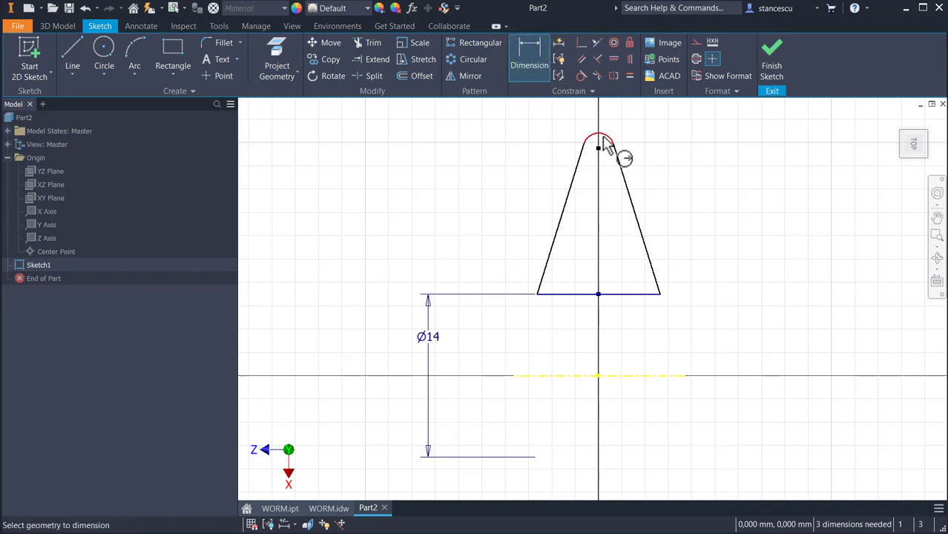
{"action": "left_click", "coordinate": [602, 141]}
{"action": "middle_click_drag", "start_coordinate": [629, 127], "coordinate": [624, 272]}
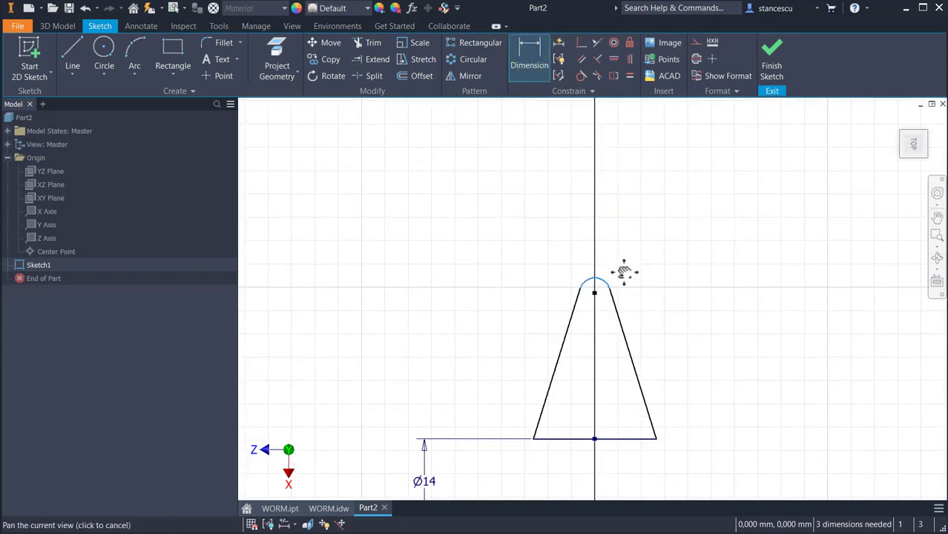
{"action": "left_click", "coordinate": [653, 260]}
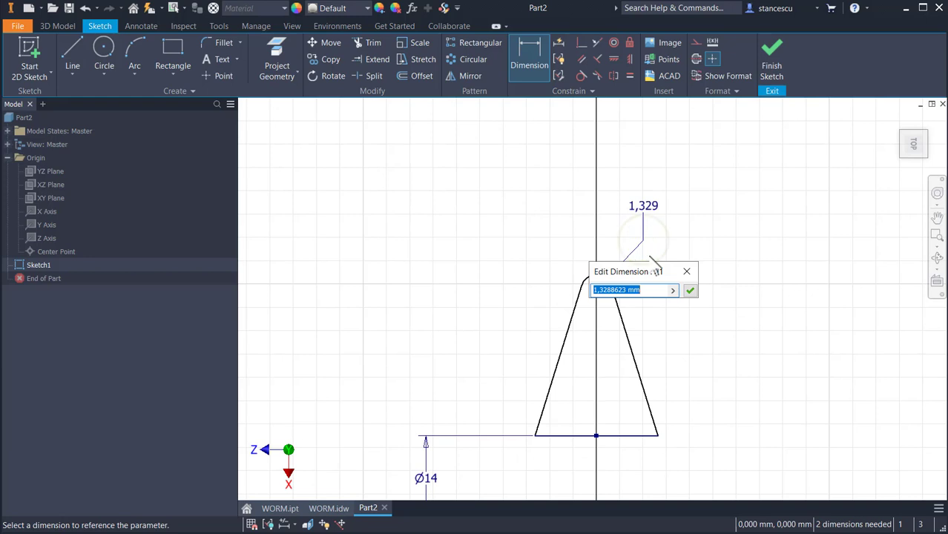
{"action": "key", "text": "Return"}
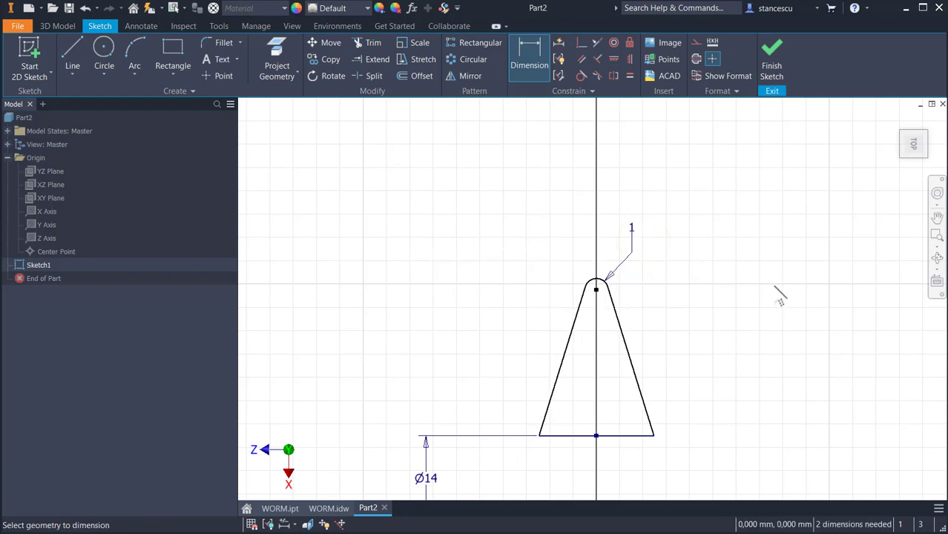
- Dimension the crest of the tip arc from the centerline as a diameter of 45-0,1 mm
{"action": "mouse_move", "coordinate": [722, 292]}
{"action": "middle_mouse_down"}
{"action": "mouse_move", "coordinate": [785, 228]}
{"action": "mouse_move", "coordinate": [789, 196]}
{"action": "middle_mouse_up"}
{"action": "scroll", "coordinate": [796, 216], "scroll_direction": "down", "scroll_amount": 3}
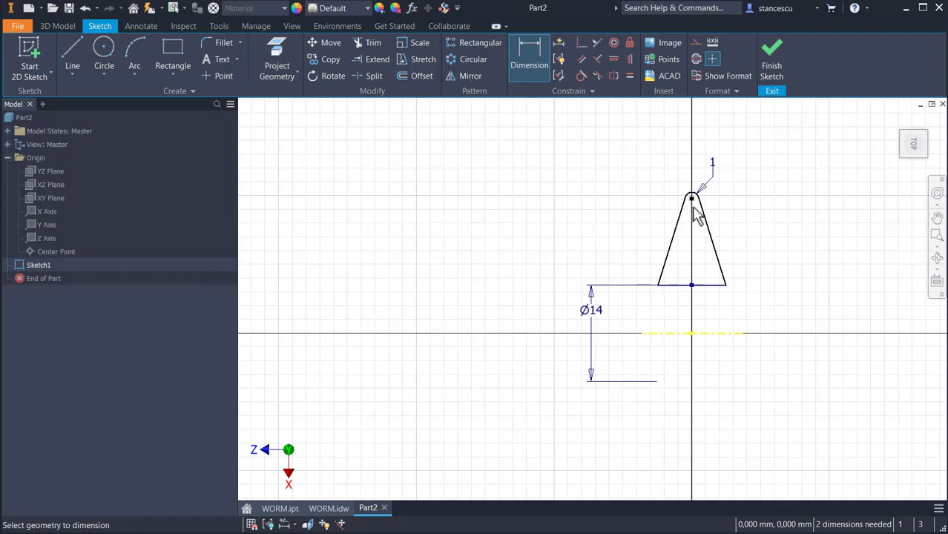
{"action": "left_click", "coordinate": [709, 332]}
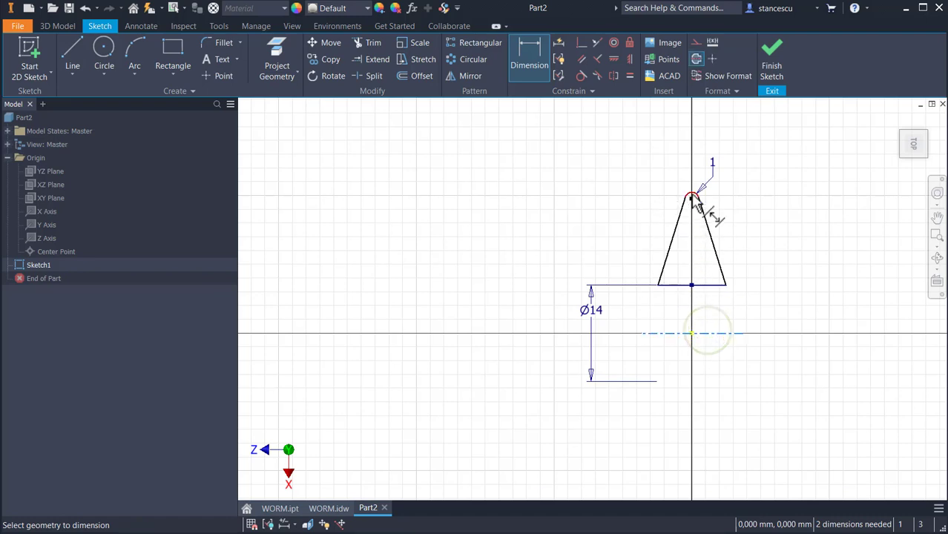
{"action": "left_click", "coordinate": [693, 195]}
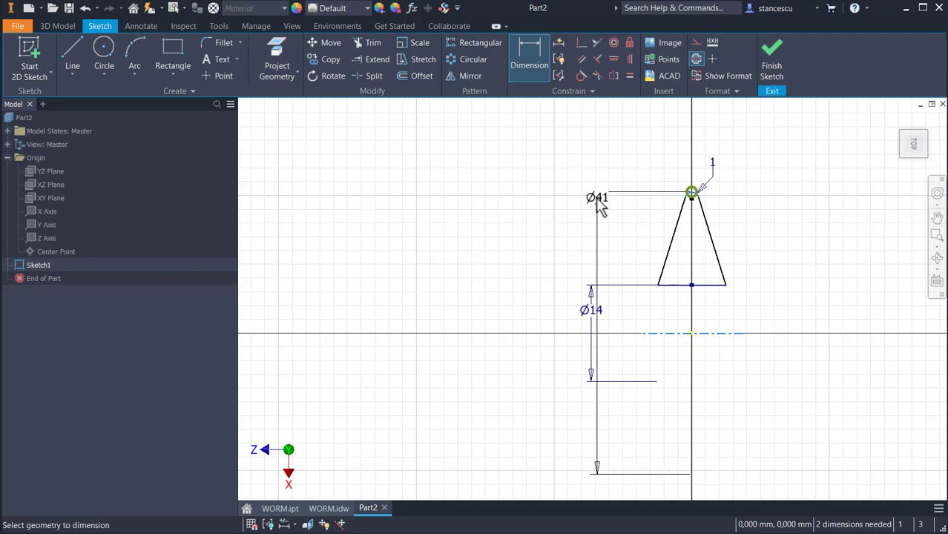
{"action": "left_click", "coordinate": [510, 316]}
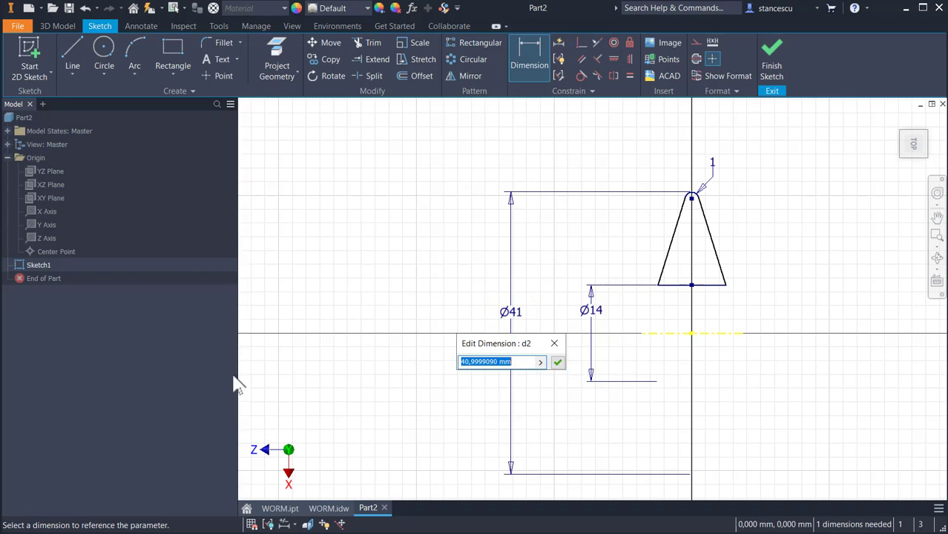
{"action": "type", "text": "45-0,1"}
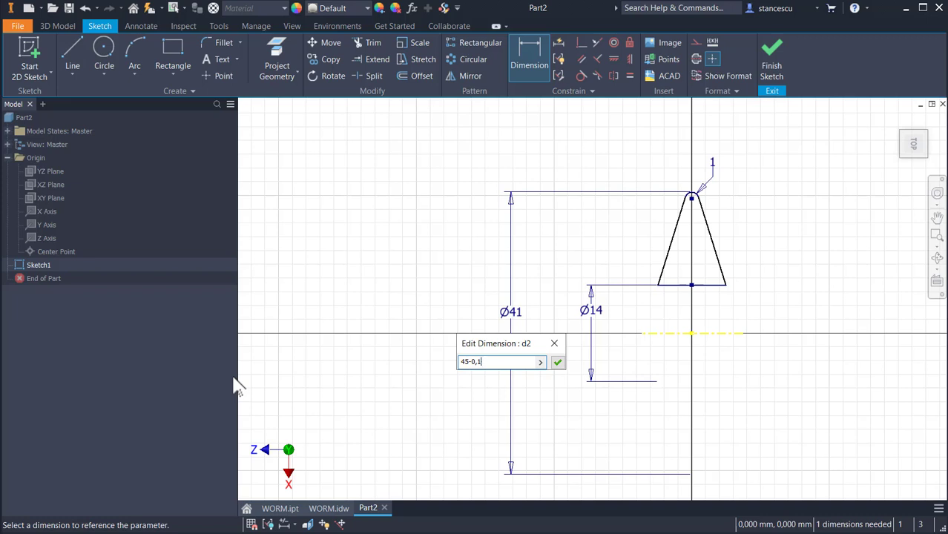
{"action": "key", "text": "Return"}
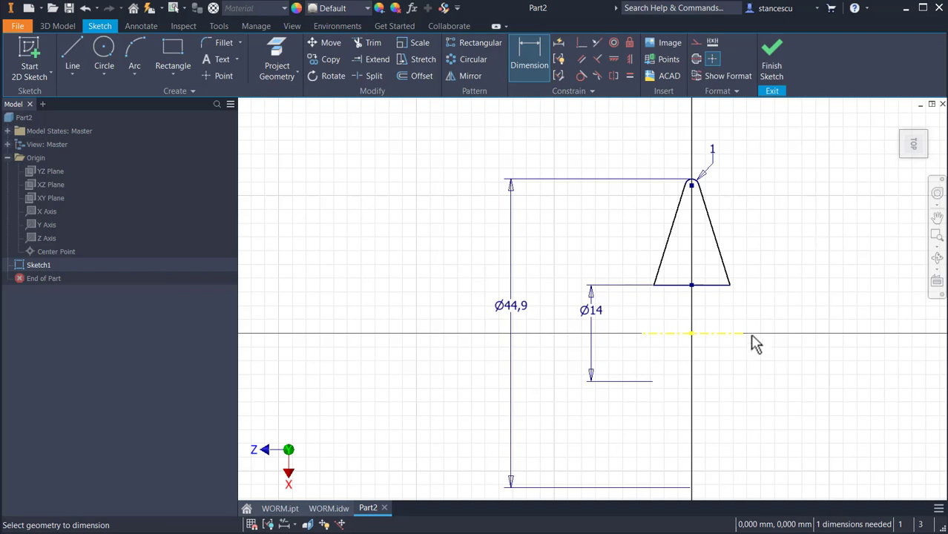
- Dimension the width of the coil profile's base as 8 mm
{"action": "left_click", "coordinate": [673, 288]}
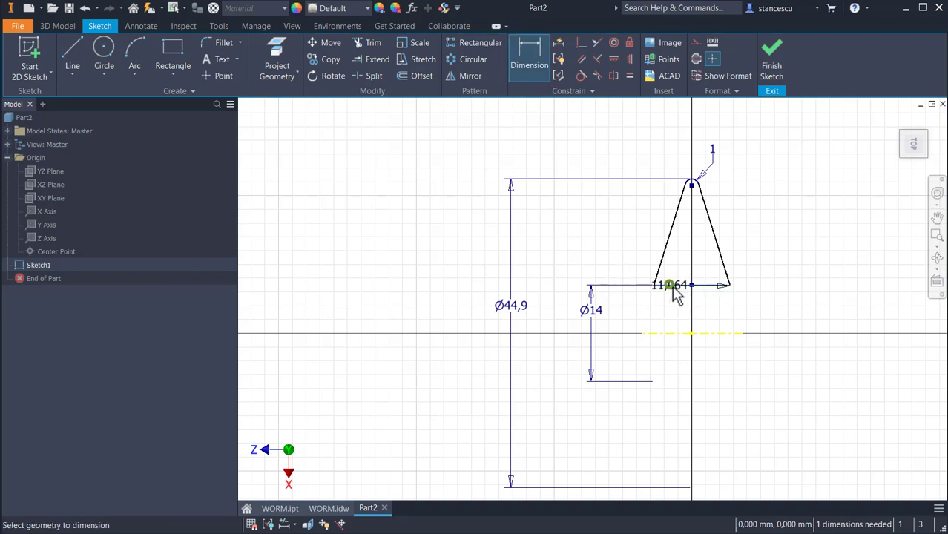
{"action": "left_click", "coordinate": [781, 326]}
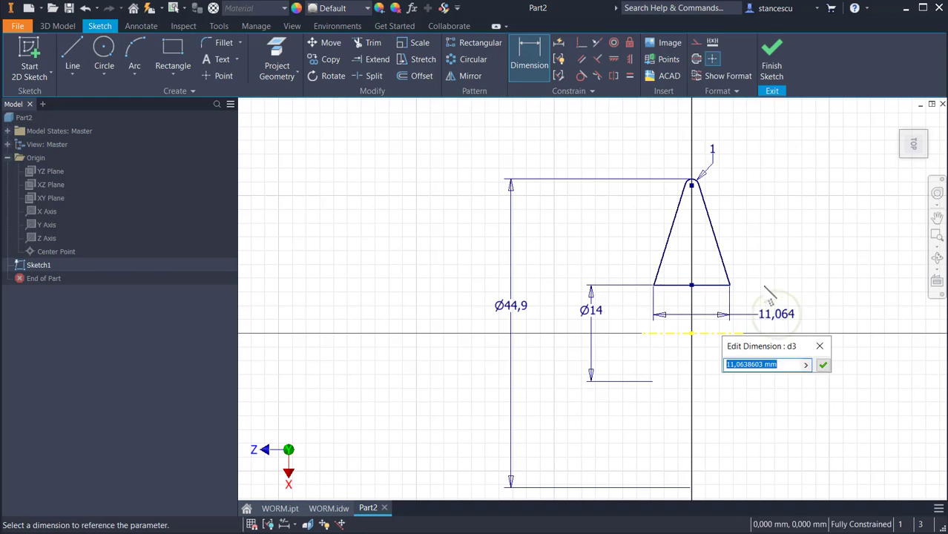
{"action": "type", "text": "8"}
{"action": "key", "text": "Return"}
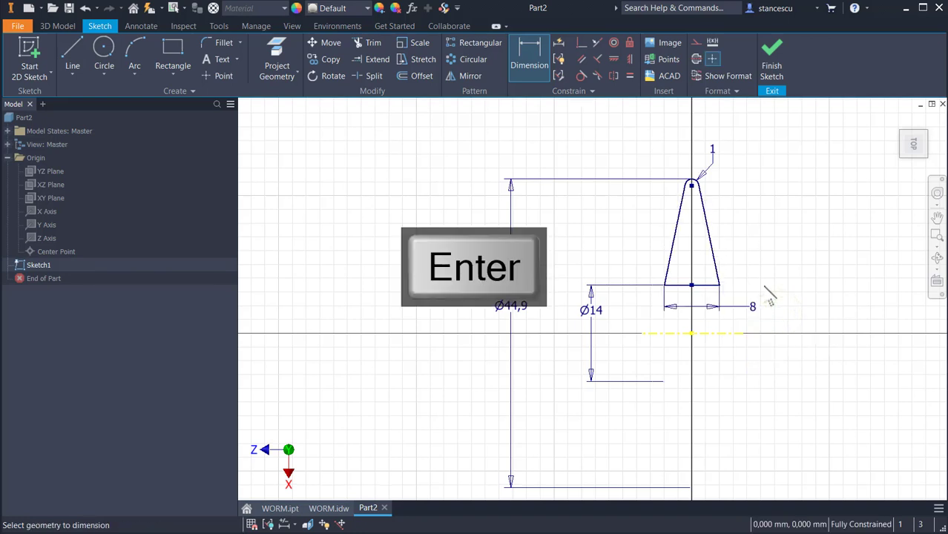
- Check the coil's pitch dimension and coil height note in the front view of the WORM.idw drawing
{"action": "left_click", "coordinate": [328, 509]}
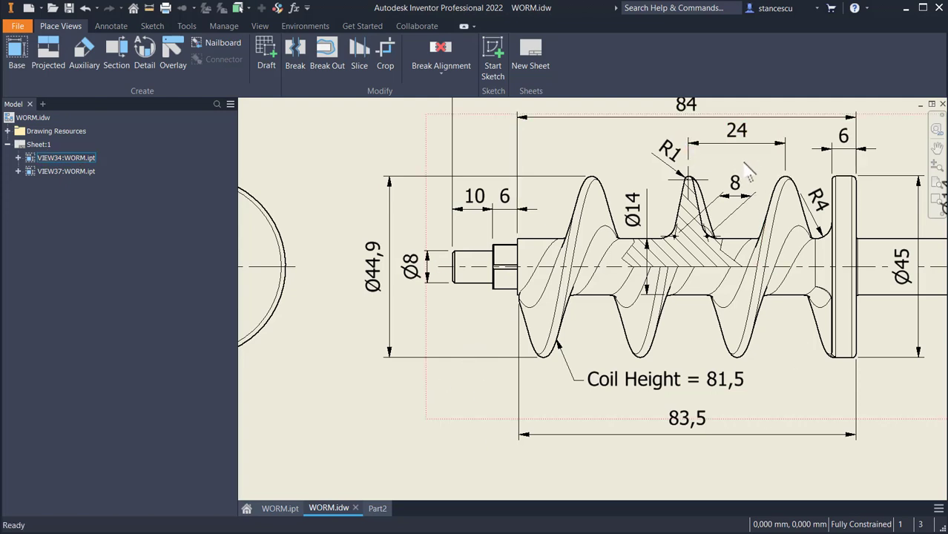
{"action": "mouse_move", "coordinate": [754, 149]}
{"action": "middle_mouse_down"}
{"action": "mouse_move", "coordinate": [748, 164]}
{"action": "mouse_move", "coordinate": [710, 171]}
{"action": "middle_mouse_up"}
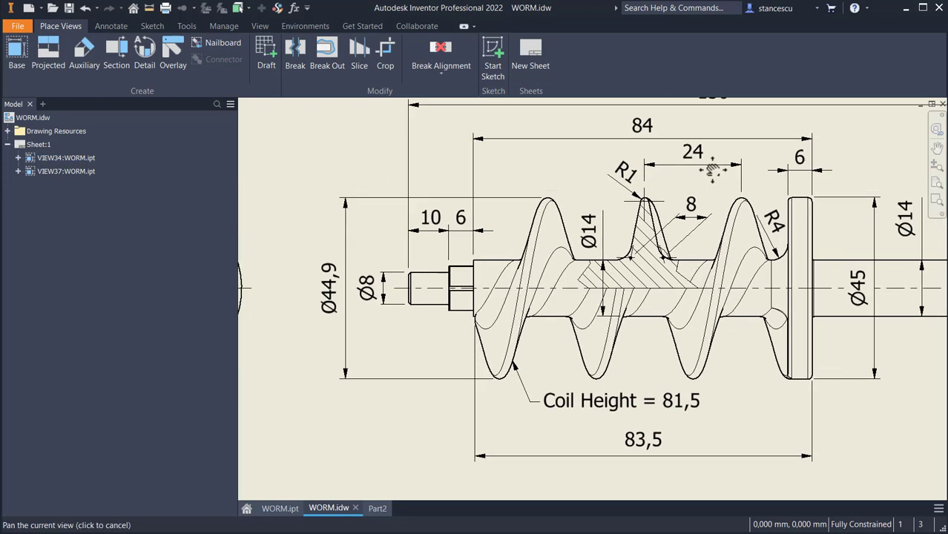
{"action": "left_click", "coordinate": [696, 159]}
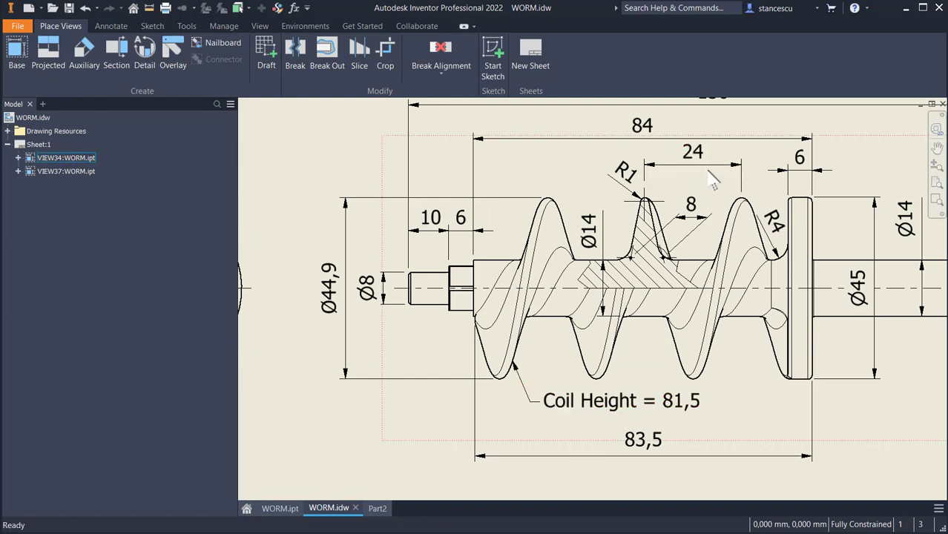
{"action": "left_click", "coordinate": [615, 401]}
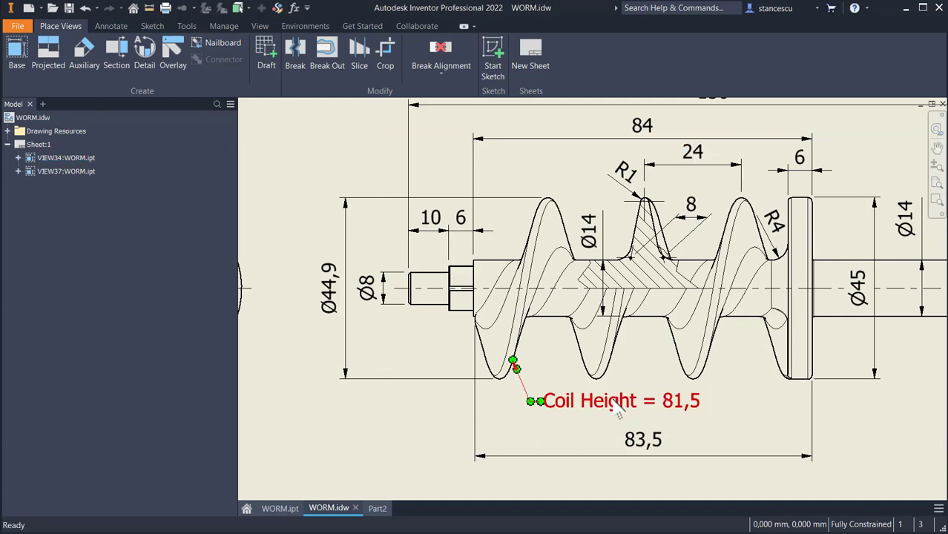
- Back in Part2, finish the sketch and create a Pitch and Height coil of the profile around the centerline, with 24 mm pitch and 81.5 mm height
{"action": "left_click", "coordinate": [377, 508]}
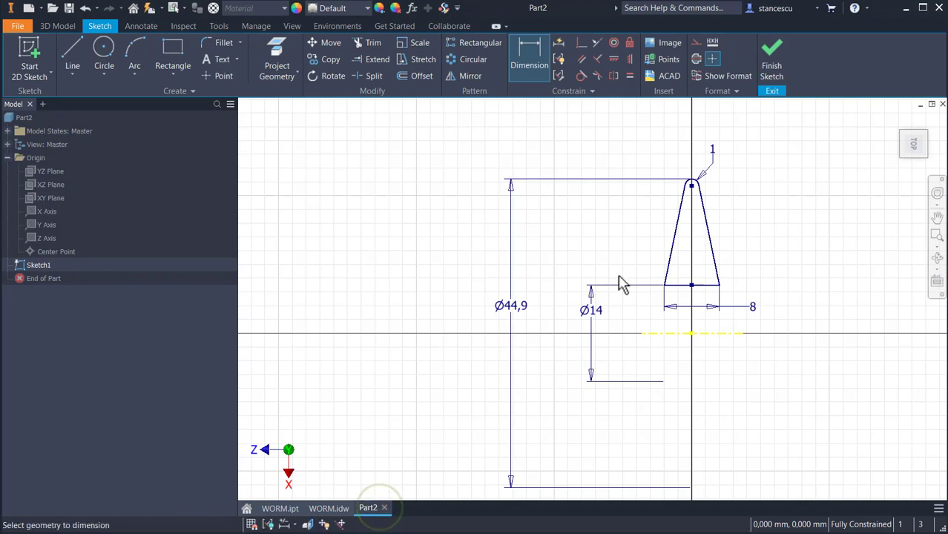
{"action": "left_click", "coordinate": [775, 59]}
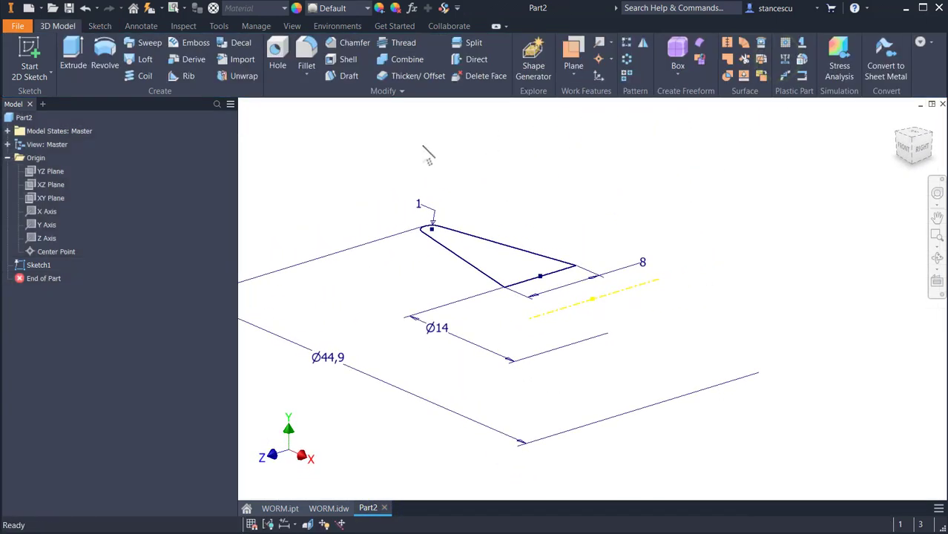
{"action": "left_click", "coordinate": [127, 77]}
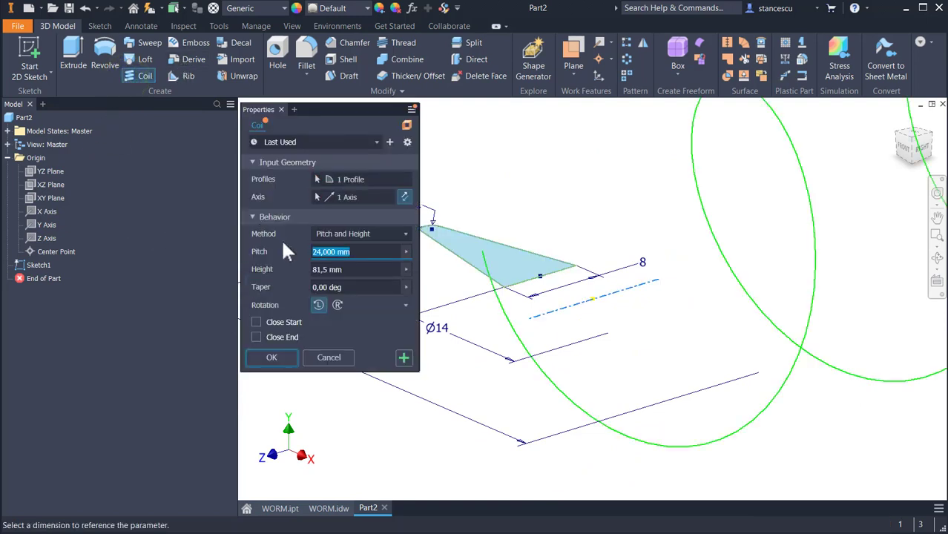
{"action": "left_click", "coordinate": [406, 234]}
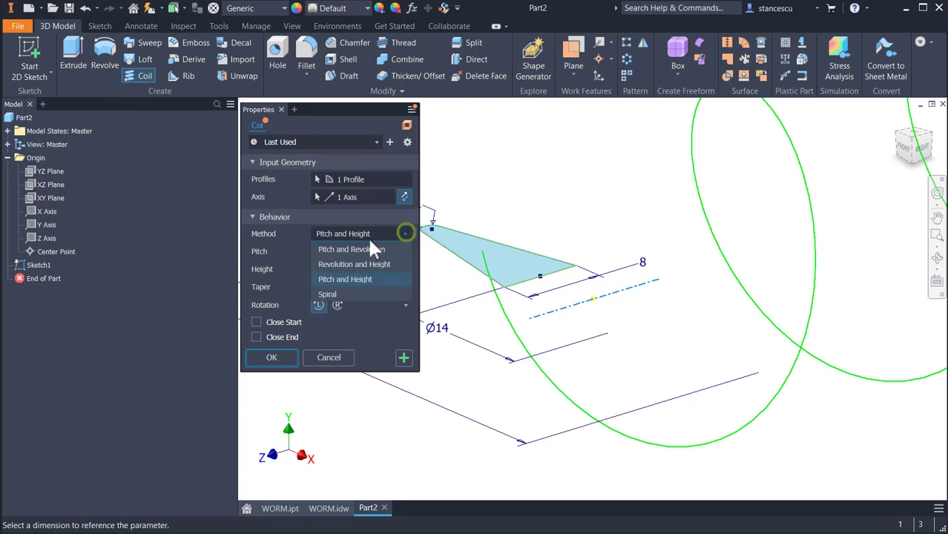
{"action": "left_click", "coordinate": [345, 280]}
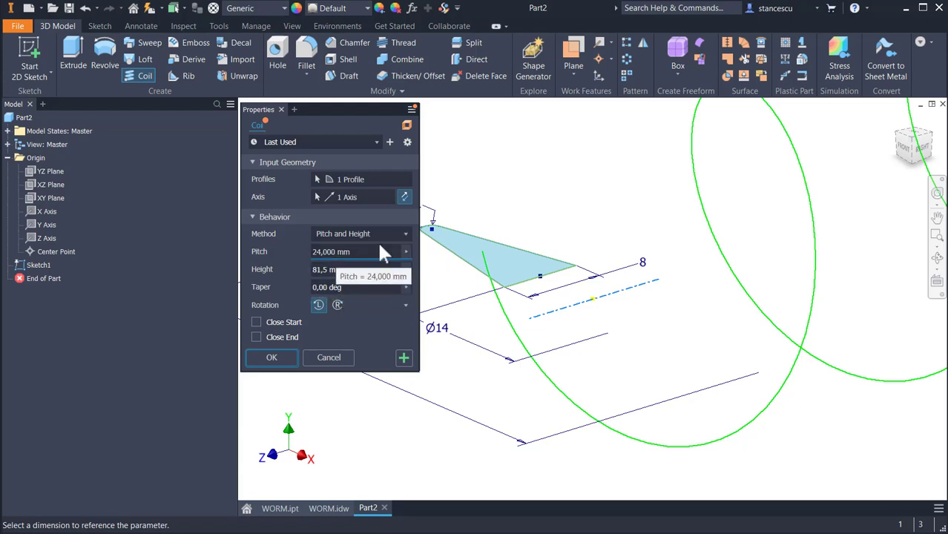
{"action": "left_click", "coordinate": [375, 254]}
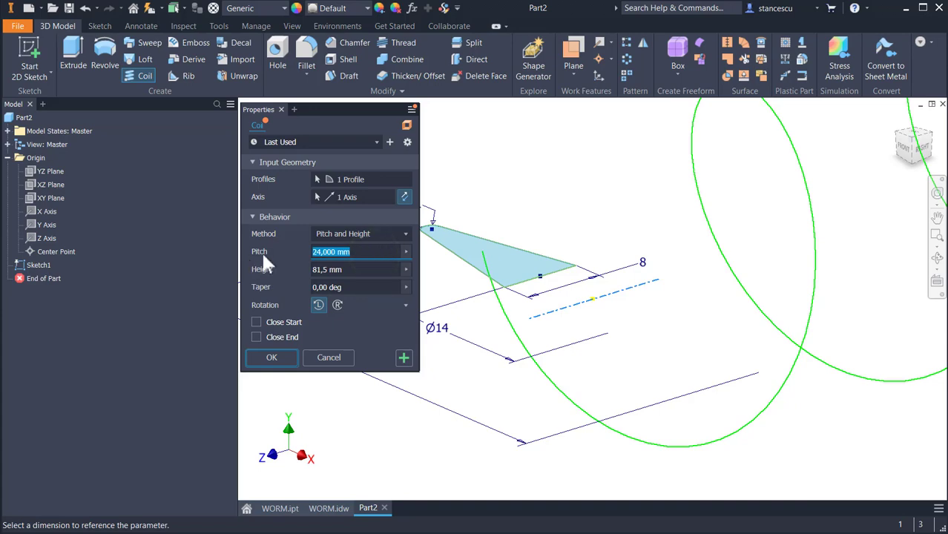
{"action": "type", "text": "24"}
{"action": "left_click", "coordinate": [362, 269]}
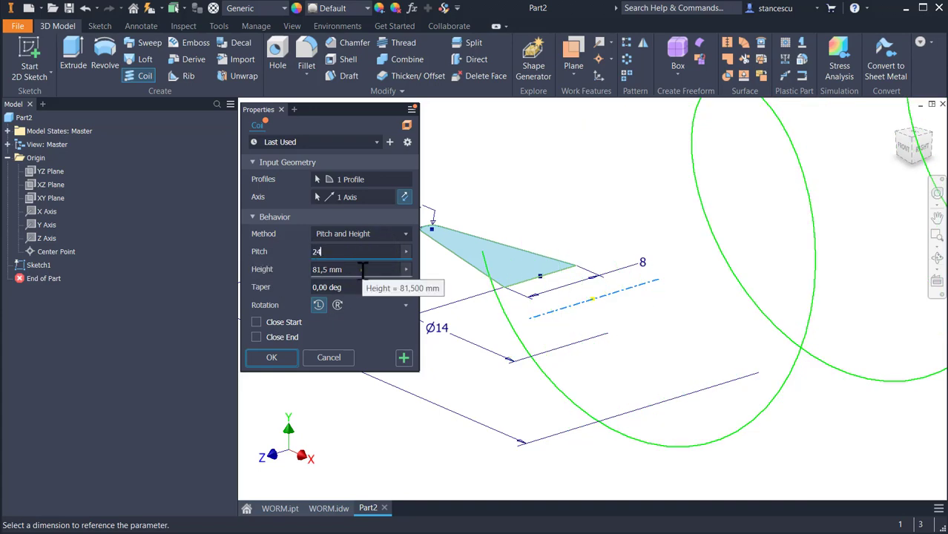
{"action": "left_click_drag", "start_coordinate": [362, 270], "coordinate": [279, 278]}
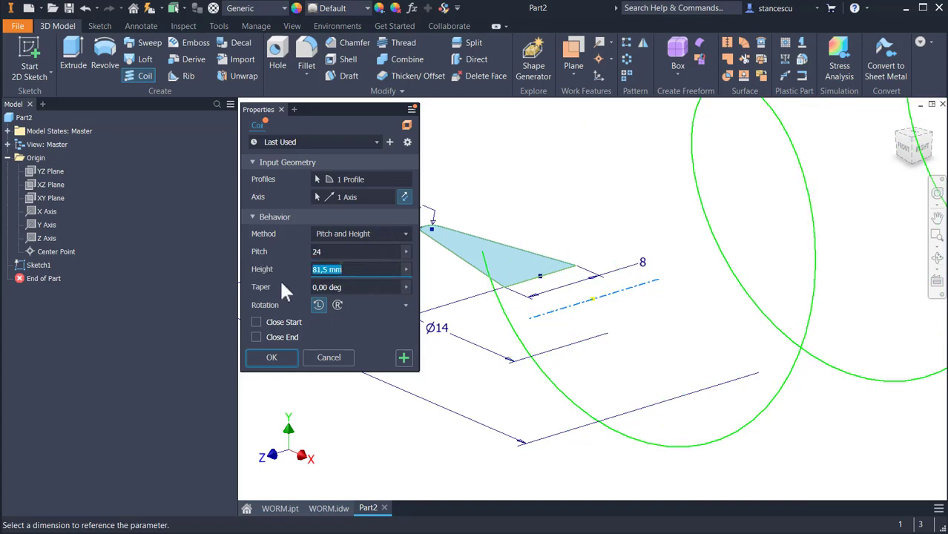
{"action": "type", "text": "81.5"}
{"action": "left_click", "coordinate": [273, 358]}
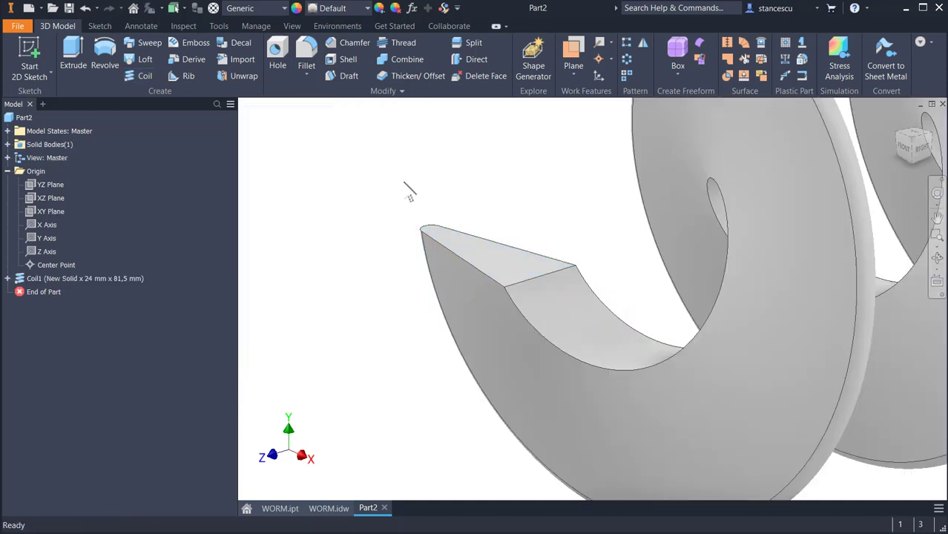
- Examine the trimmed coil ends and shaft from several angles in the finished WORM.ipt model
{"action": "key", "text": "F6"}
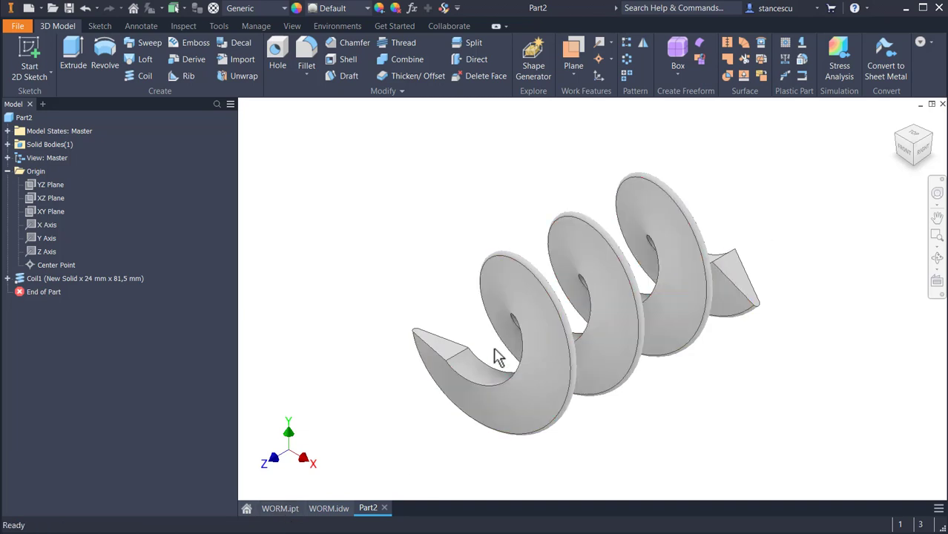
{"action": "left_click", "coordinate": [279, 511]}
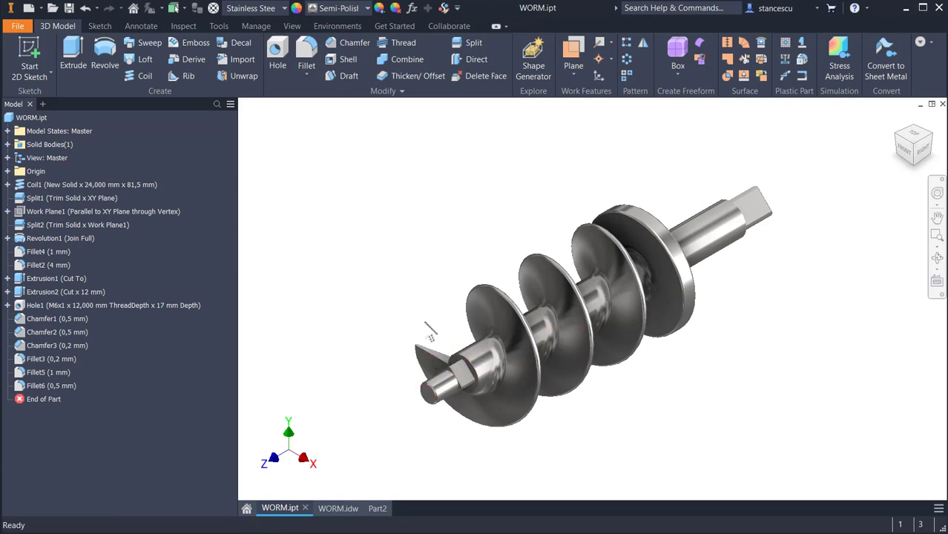
{"action": "scroll", "coordinate": [425, 322], "scroll_direction": "up", "scroll_amount": 10}
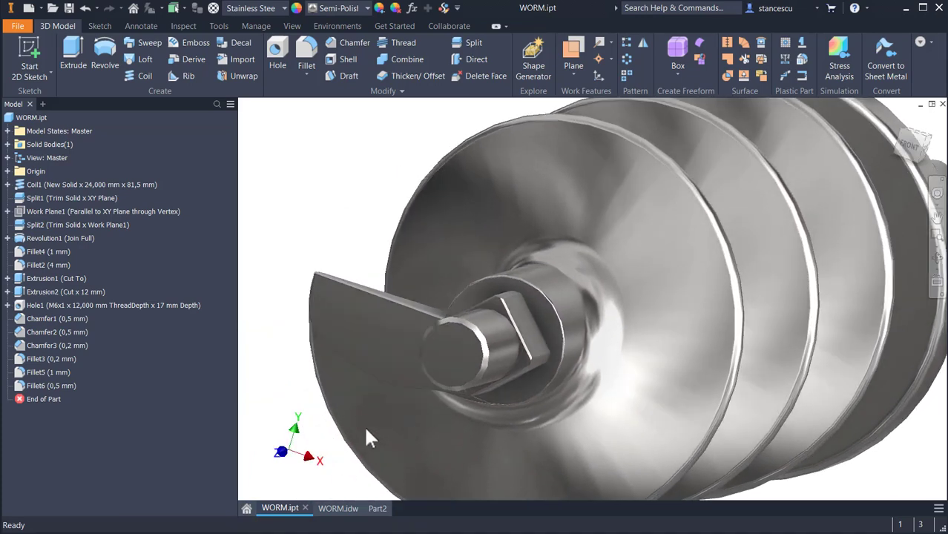
{"action": "middle_click_drag", "start_coordinate": [367, 429], "coordinate": [380, 420], "text": "shift"}
{"action": "middle_click_drag", "start_coordinate": [409, 325], "coordinate": [605, 318], "text": "shift"}
{"action": "middle_click_drag", "start_coordinate": [588, 285], "coordinate": [756, 328], "text": "shift"}
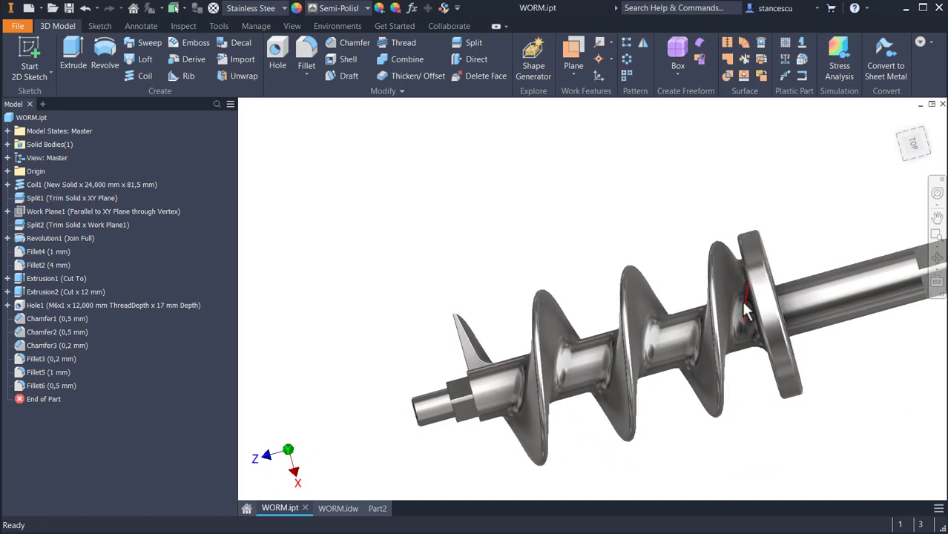
{"action": "middle_click_drag", "start_coordinate": [790, 328], "coordinate": [519, 214], "text": "shift"}
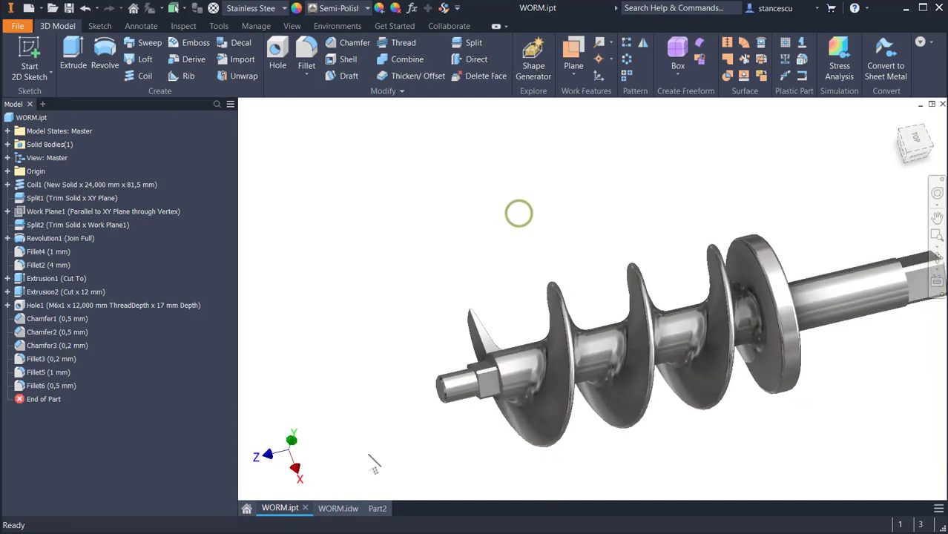
- Back in Part2, make the XY Plane of the origin visible
{"action": "left_click", "coordinate": [377, 508]}
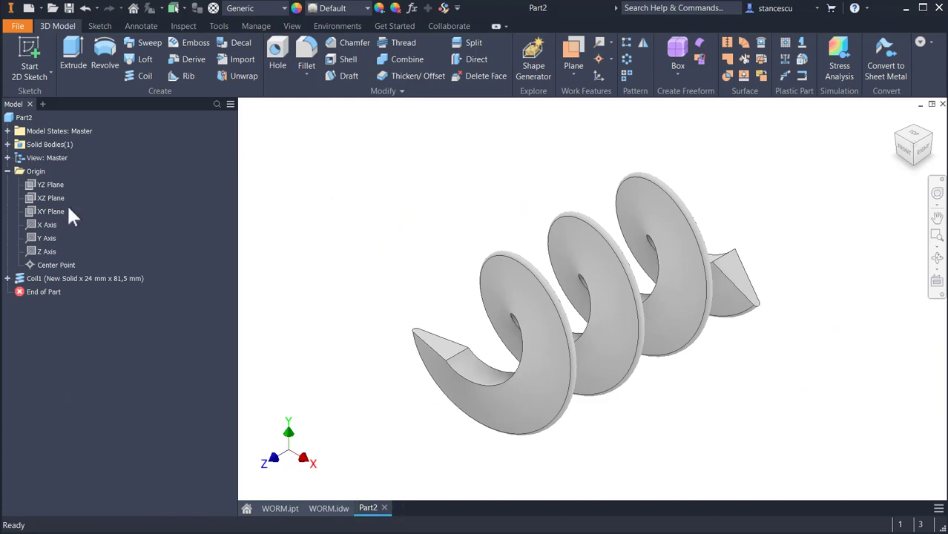
{"action": "right_click", "coordinate": [46, 211]}
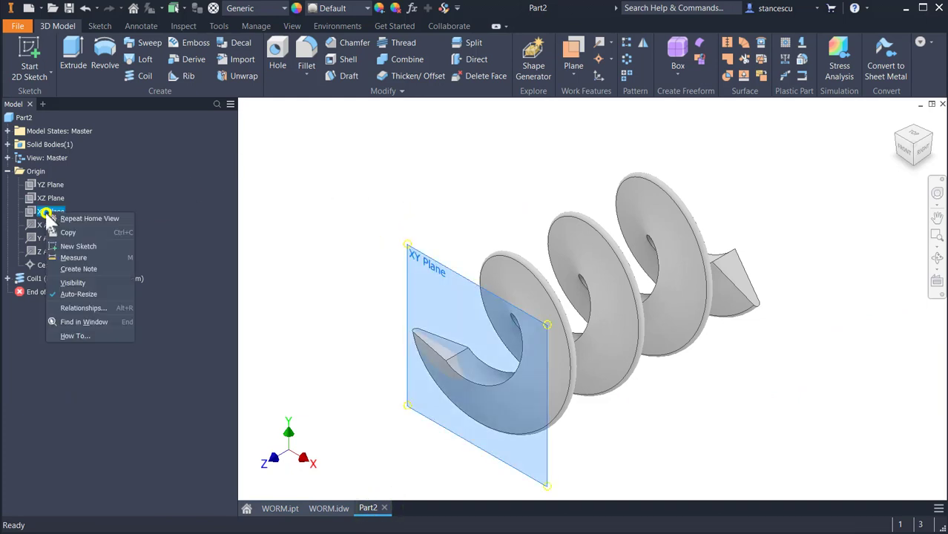
{"action": "left_click", "coordinate": [74, 283]}
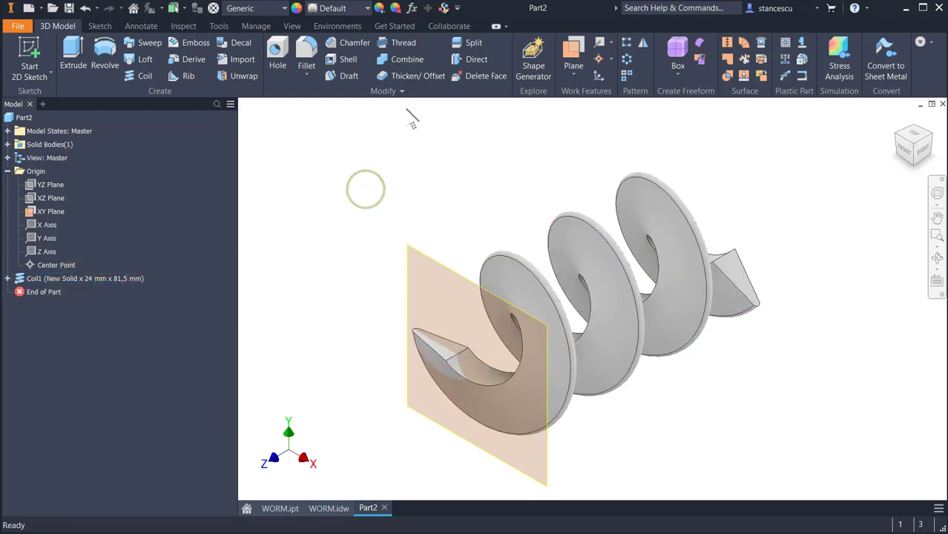
- Split the coil solid with the XY Plane, keeping the side that holds the full turns
{"action": "left_click", "coordinate": [465, 45]}
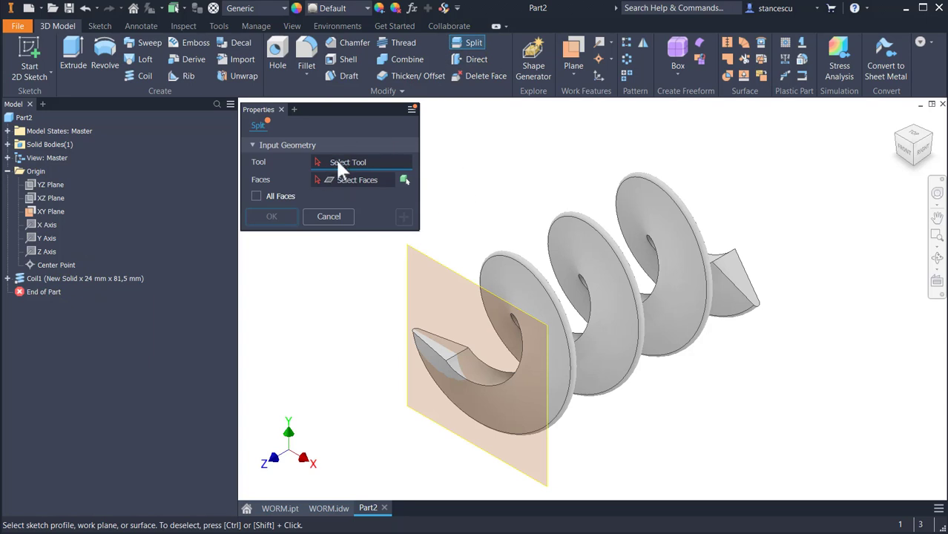
{"action": "left_click", "coordinate": [442, 273]}
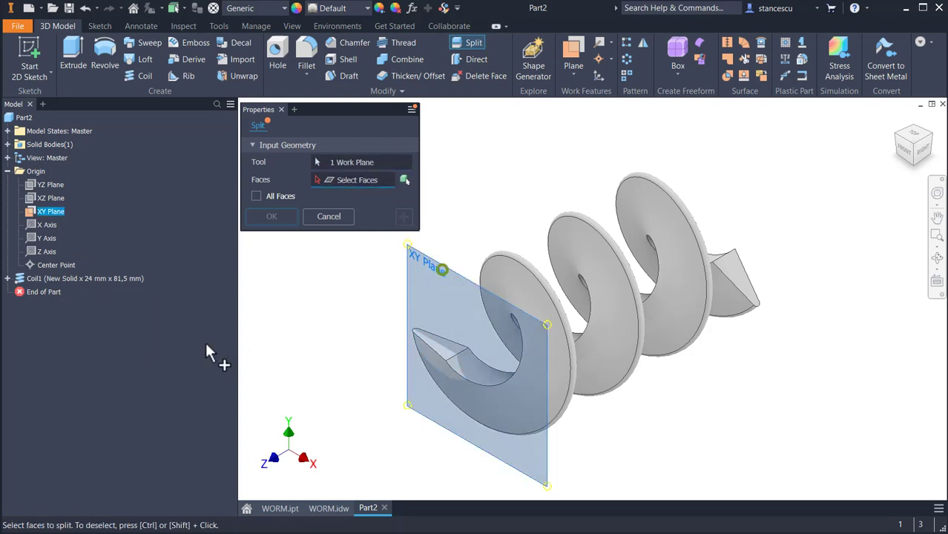
{"action": "left_click", "coordinate": [405, 180]}
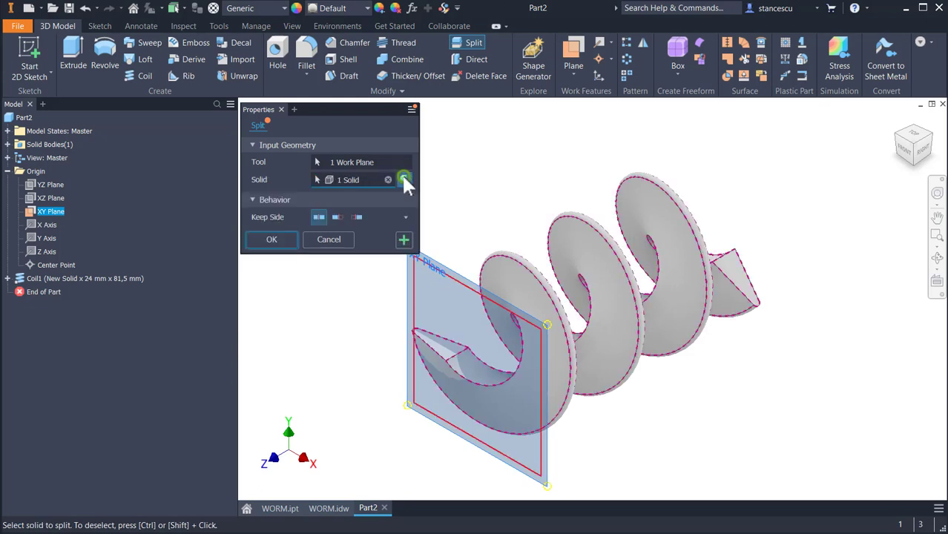
{"action": "left_click", "coordinate": [336, 217]}
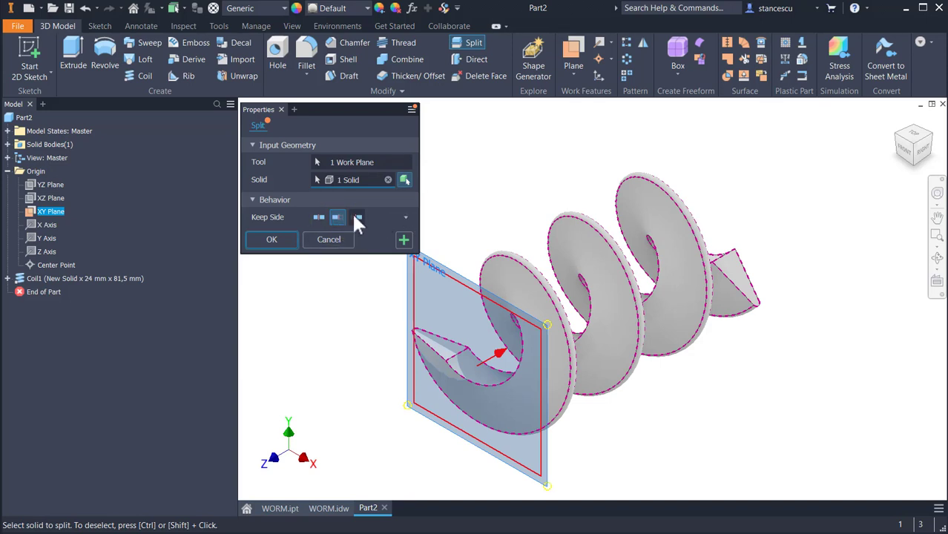
{"action": "left_click", "coordinate": [356, 218]}
{"action": "left_click", "coordinate": [271, 239]}
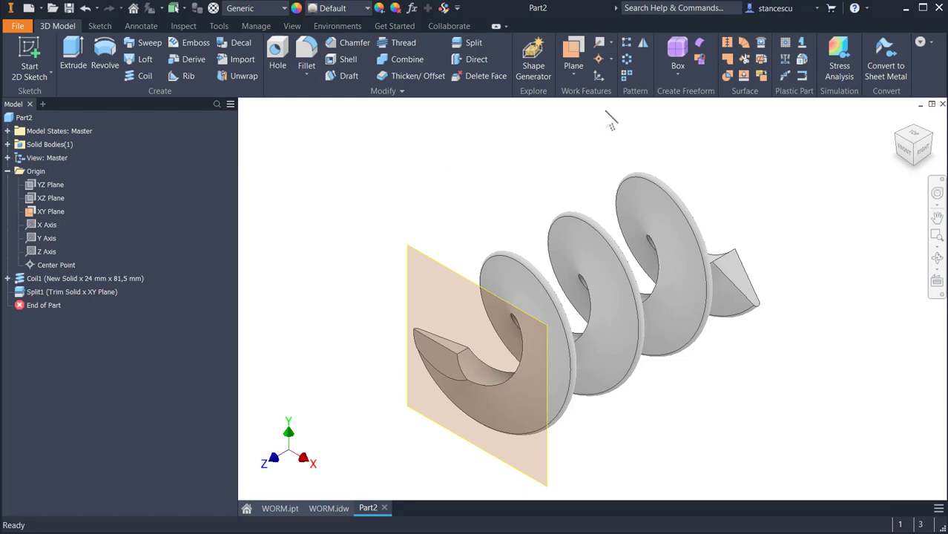
- Create a work plane parallel to the XY Plane through the outer tip vertex at the coil's far end
{"action": "left_click", "coordinate": [574, 54]}
{"action": "left_click", "coordinate": [446, 276]}
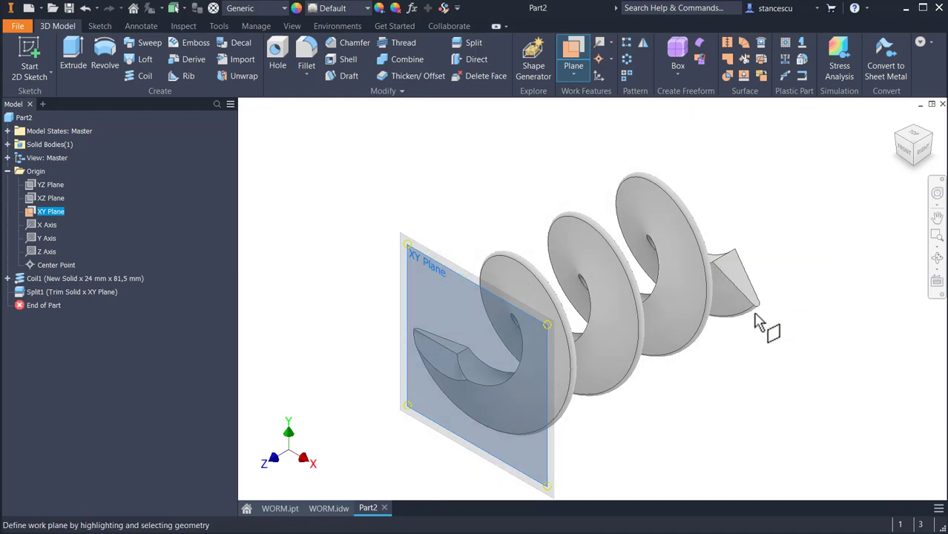
{"action": "scroll", "coordinate": [766, 316], "scroll_direction": "down", "scroll_amount": 5}
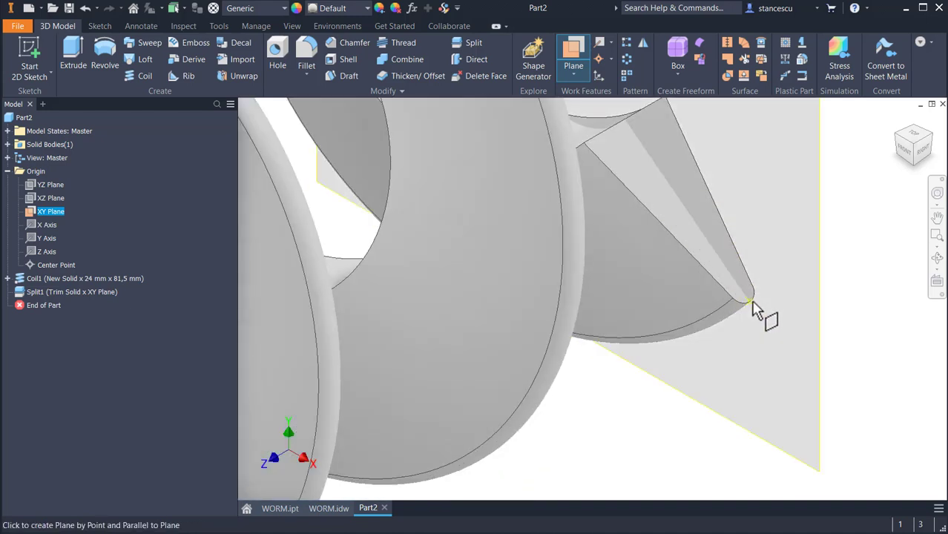
{"action": "left_click", "coordinate": [751, 304]}
- Split the coil solid with the new work plane at its far end, keeping the side that holds the turns
{"action": "middle_click_drag", "start_coordinate": [879, 343], "coordinate": [816, 289], "text": "shift"}
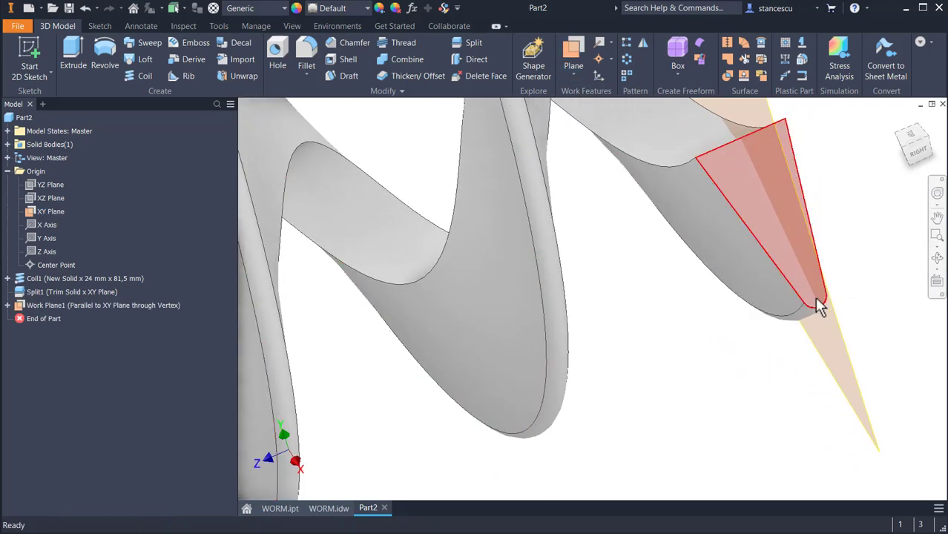
{"action": "scroll", "coordinate": [841, 261], "scroll_direction": "up", "scroll_amount": 7}
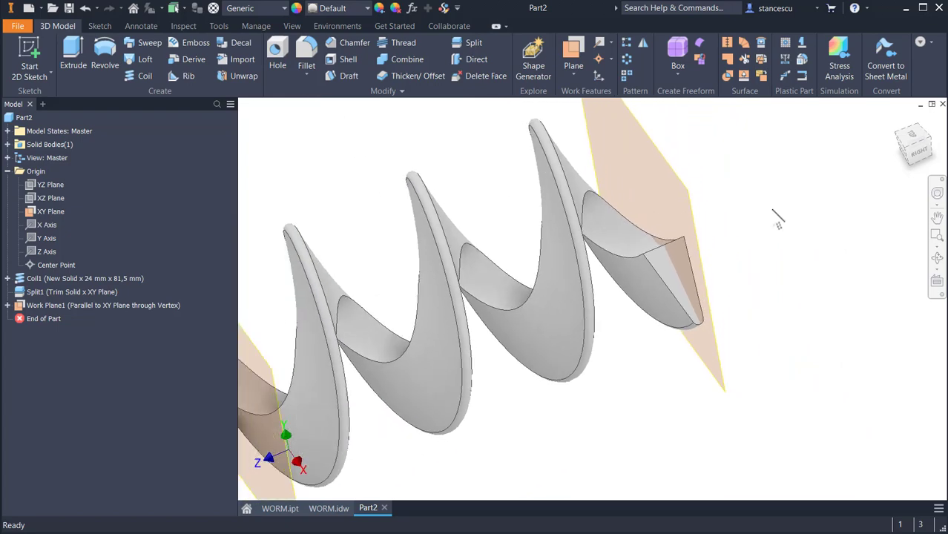
{"action": "middle_click_drag", "start_coordinate": [769, 206], "coordinate": [646, 166], "text": "shift"}
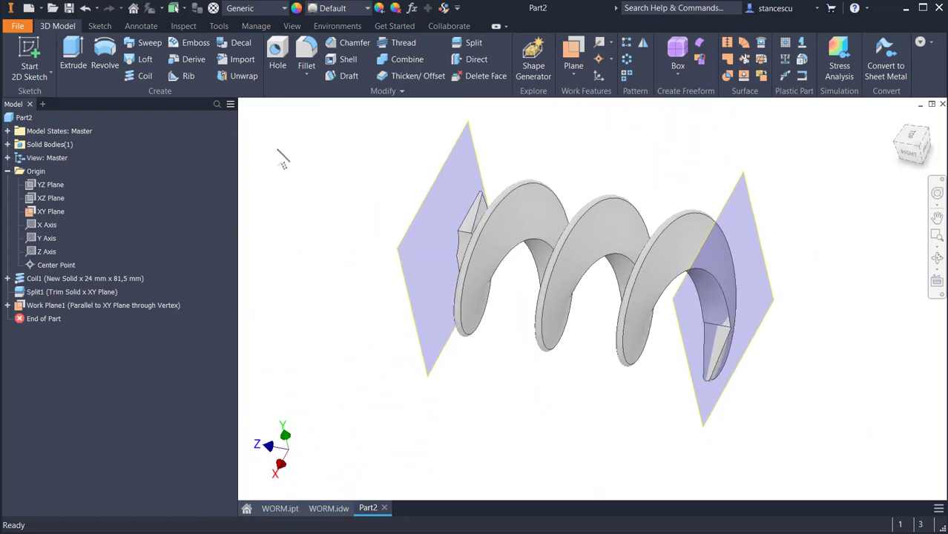
{"action": "left_click", "coordinate": [473, 43]}
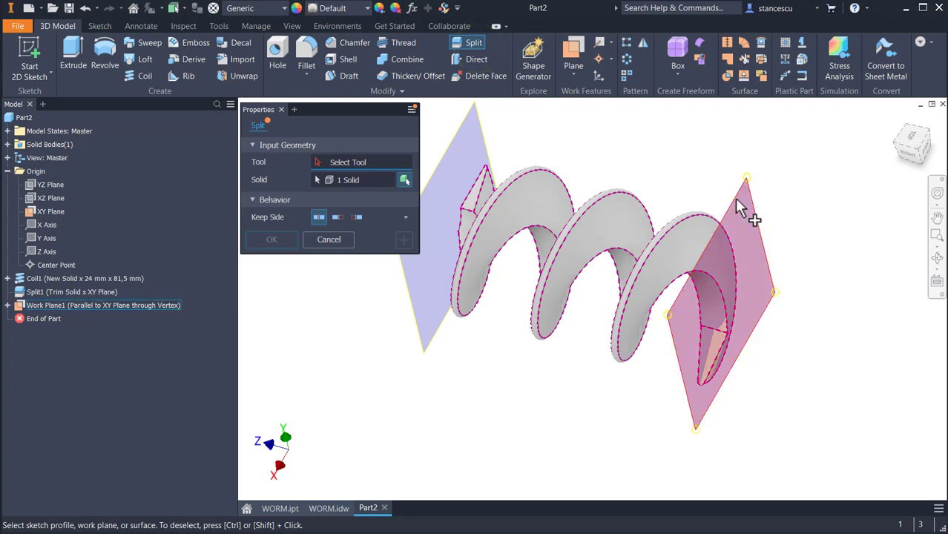
{"action": "left_click", "coordinate": [742, 208]}
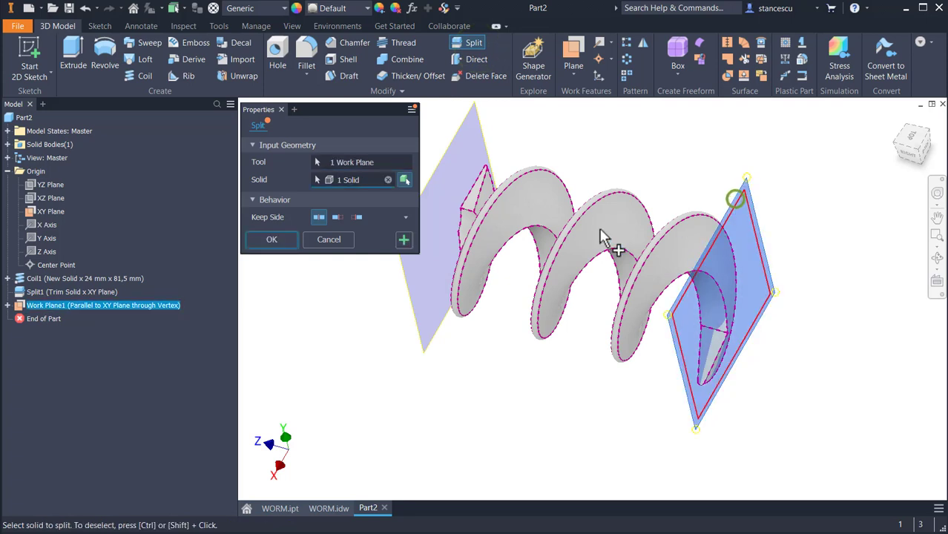
{"action": "left_click", "coordinate": [357, 217]}
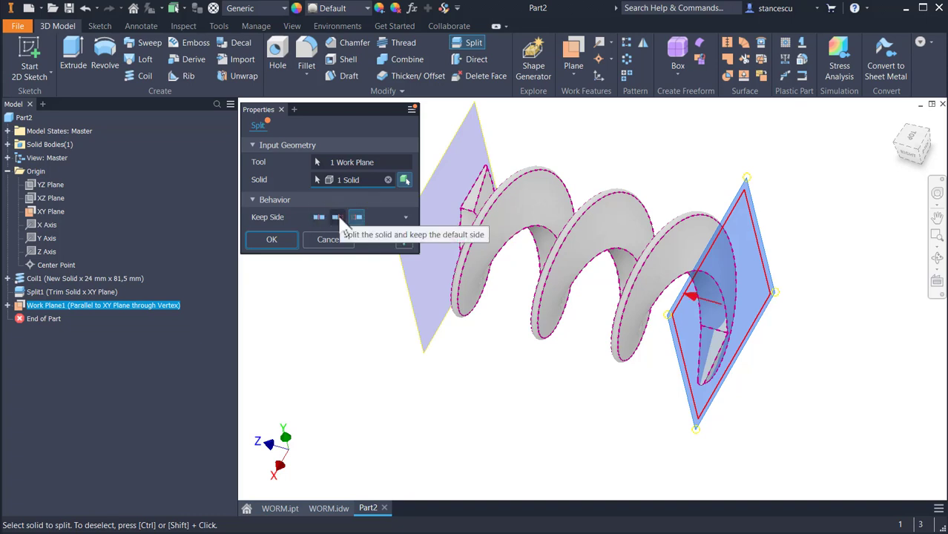
{"action": "left_click", "coordinate": [338, 218]}
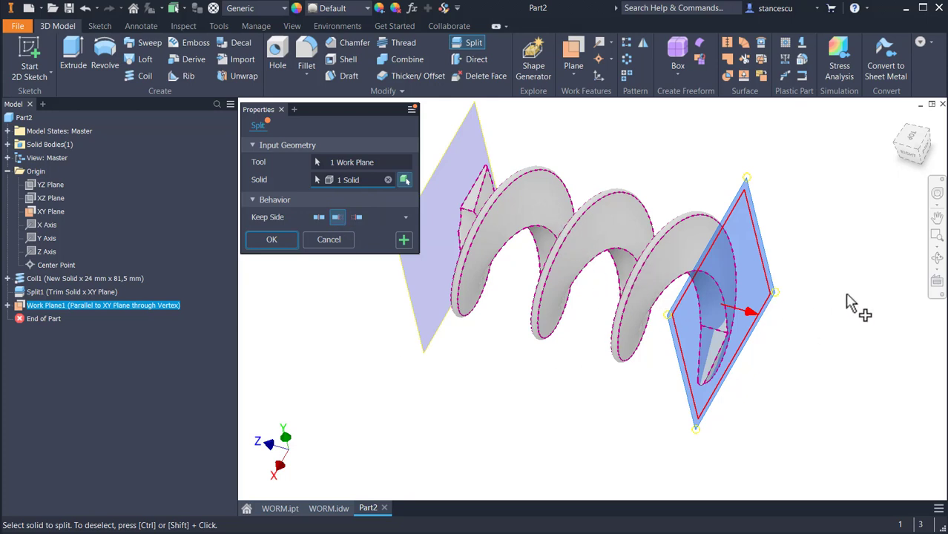
{"action": "left_click", "coordinate": [279, 241]}
- Hide the XY Plane and the work plane at the coil's far end, and restore the home view
{"action": "middle_click_drag", "start_coordinate": [610, 343], "coordinate": [500, 144], "text": "shift"}
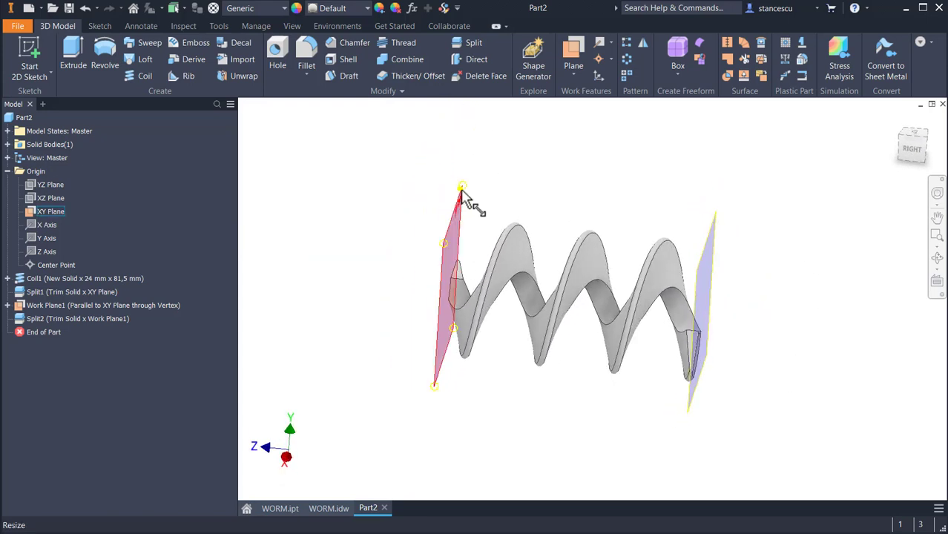
{"action": "right_click", "coordinate": [461, 192]}
{"action": "left_click", "coordinate": [483, 208]}
{"action": "middle_click_drag", "start_coordinate": [484, 208], "coordinate": [714, 236], "text": "shift"}
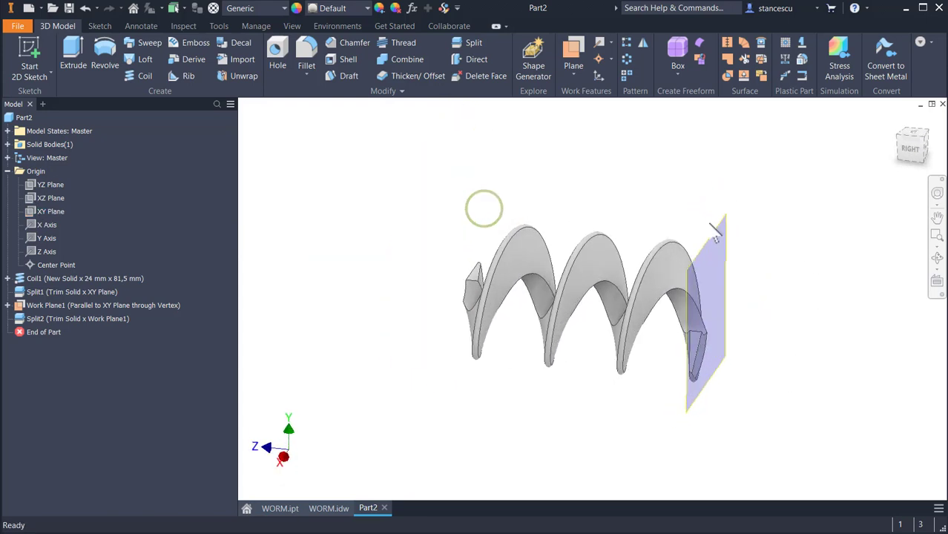
{"action": "left_click", "coordinate": [714, 236]}
{"action": "right_click", "coordinate": [717, 233]}
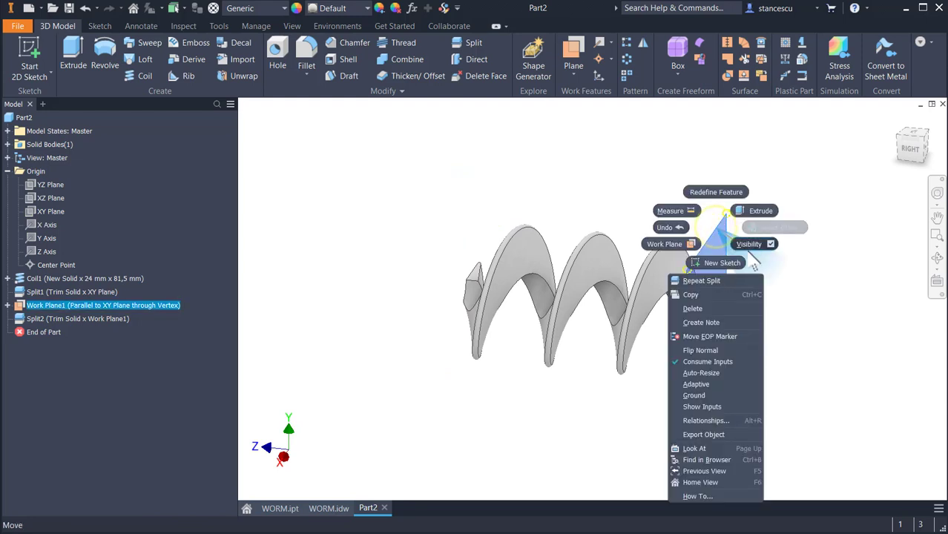
{"action": "left_click", "coordinate": [750, 244]}
{"action": "middle_click_drag", "start_coordinate": [745, 245], "coordinate": [416, 189], "text": "shift"}
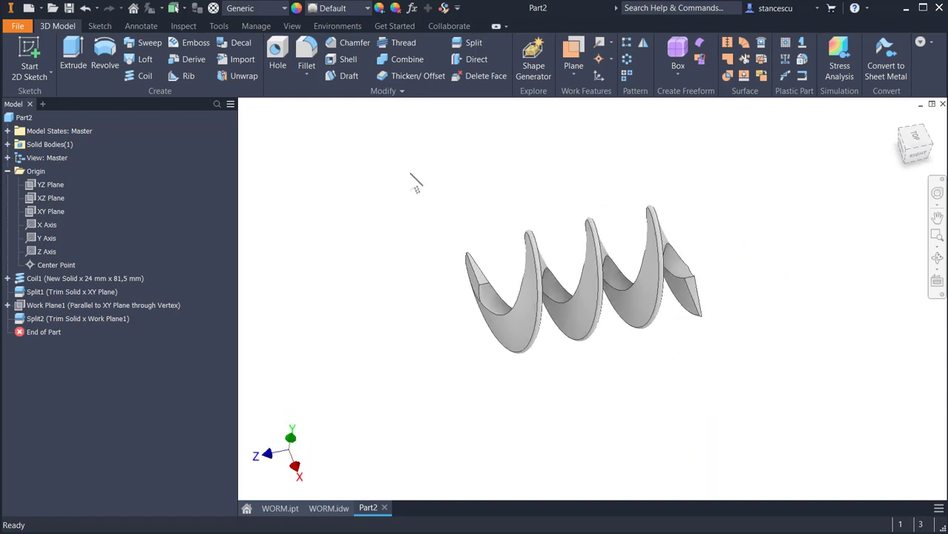
{"action": "key", "text": "F6"}
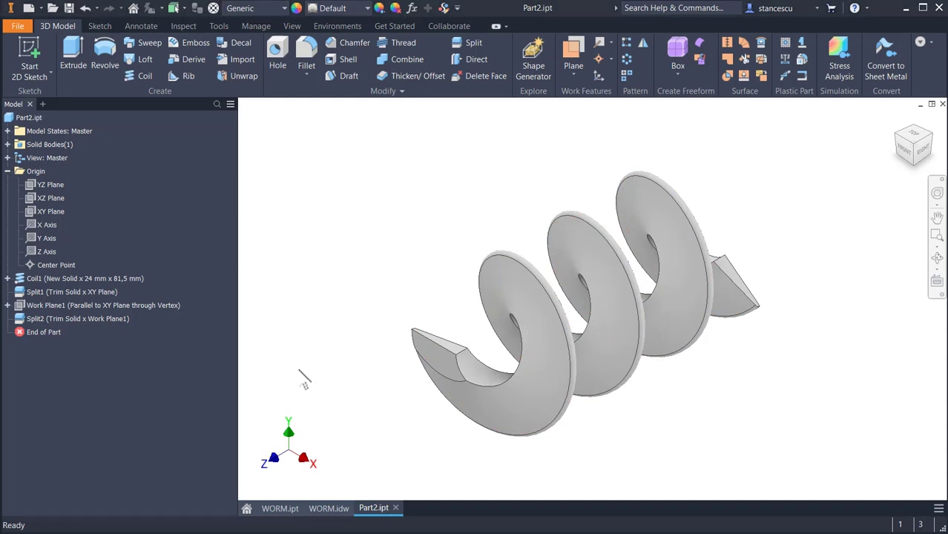
- Check the shaft and flange lengths and diameters in the front view of the WORM.idw drawing
{"action": "left_click", "coordinate": [328, 509]}
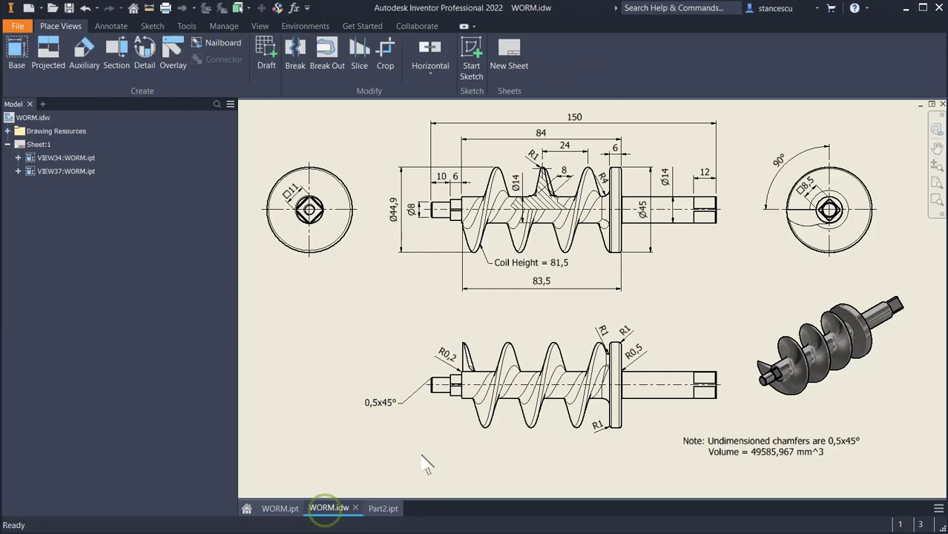
{"action": "left_click", "coordinate": [523, 195]}
{"action": "scroll", "coordinate": [524, 200], "scroll_direction": "up", "scroll_amount": 3}
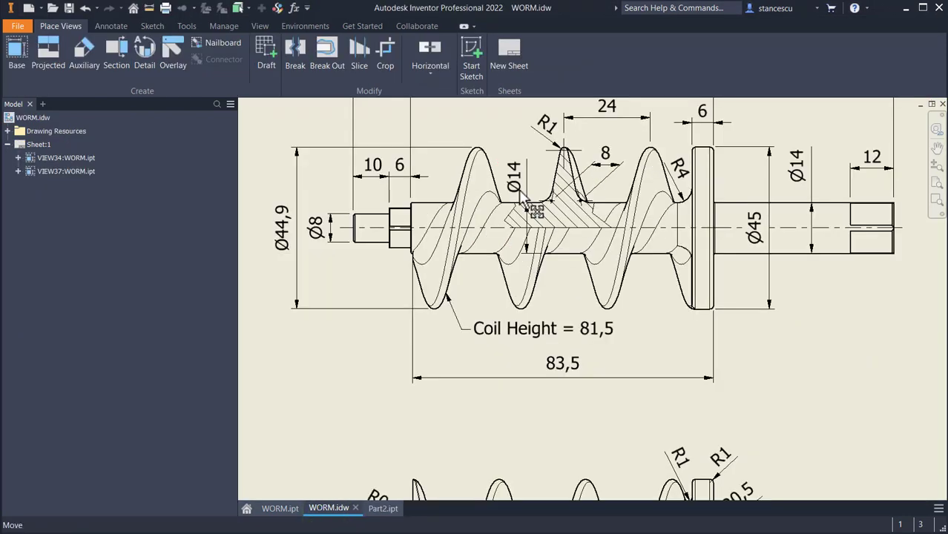
{"action": "key", "text": "Escape"}
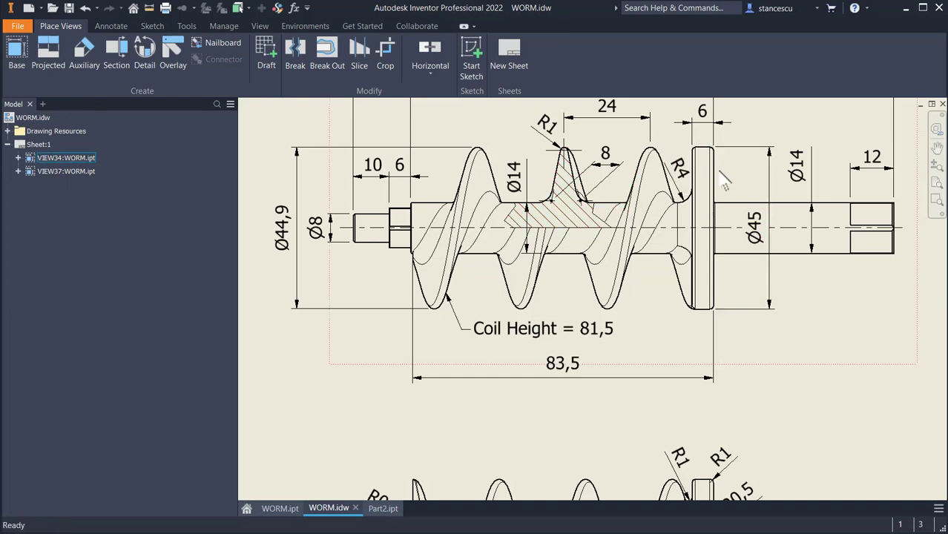
{"action": "mouse_move", "coordinate": [811, 284]}
{"action": "middle_mouse_down"}
{"action": "mouse_move", "coordinate": [803, 318]}
{"action": "mouse_move", "coordinate": [809, 343]}
{"action": "mouse_move", "coordinate": [790, 377]}
{"action": "mouse_move", "coordinate": [798, 364]}
{"action": "middle_mouse_up"}
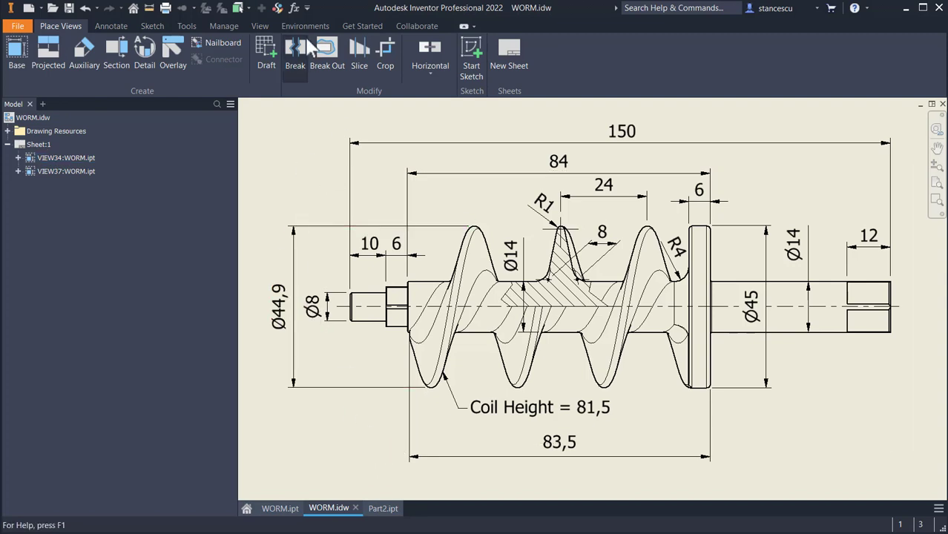
- Switch to Part2.ipt and start a new 2D sketch on the YZ Plane
{"action": "left_click", "coordinate": [386, 511]}
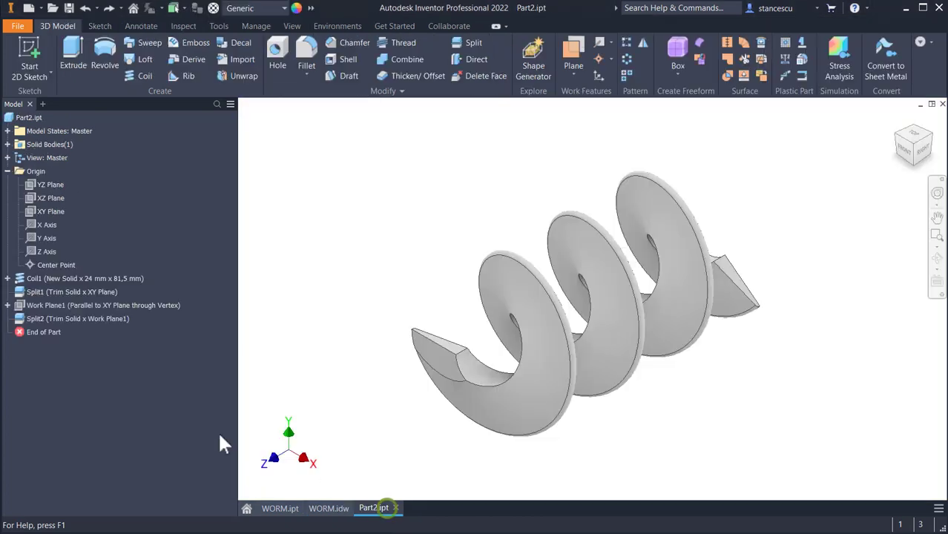
{"action": "left_click", "coordinate": [50, 186]}
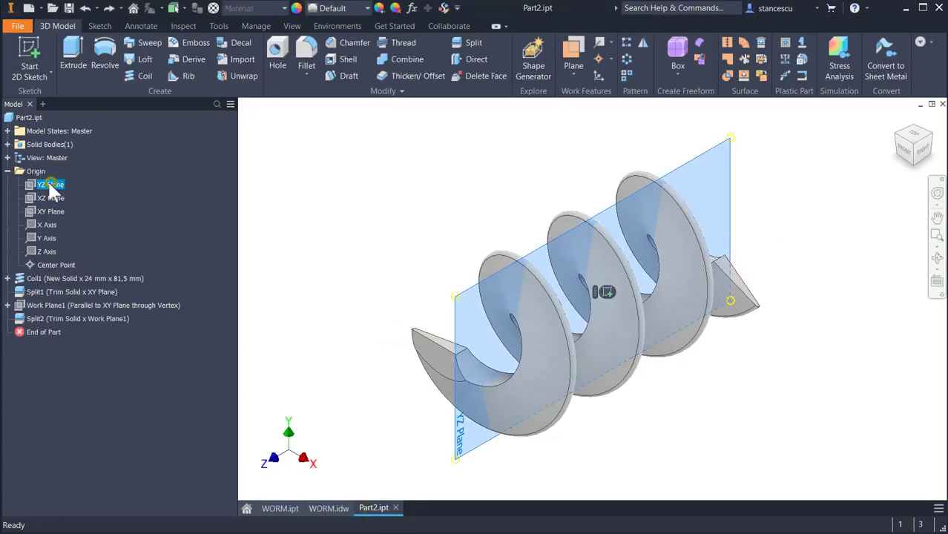
{"action": "left_click", "coordinate": [608, 292]}
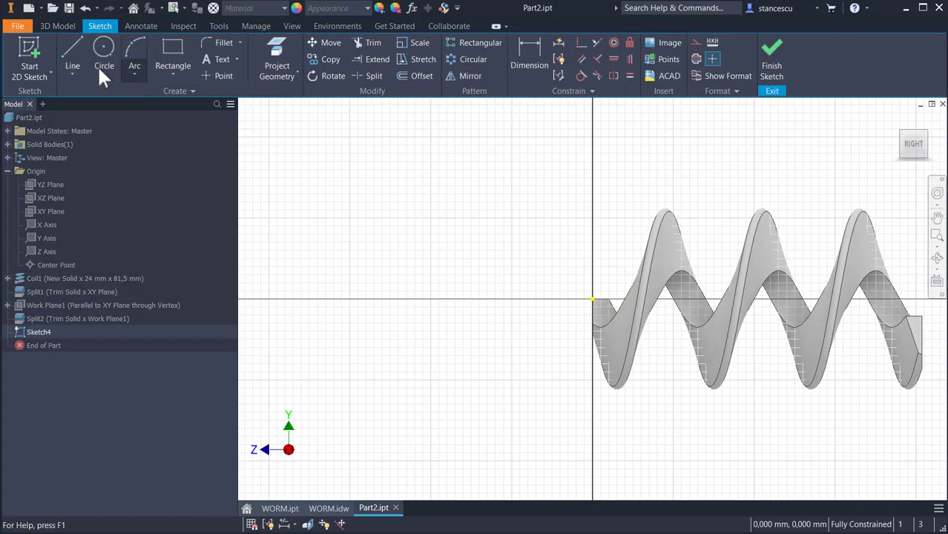
- Draw the stepped journal outline with the Line tool from the horizontal axis ahead of the coil's start, with steps about 11 mm and 7 mm long
{"action": "left_click", "coordinate": [71, 61]}
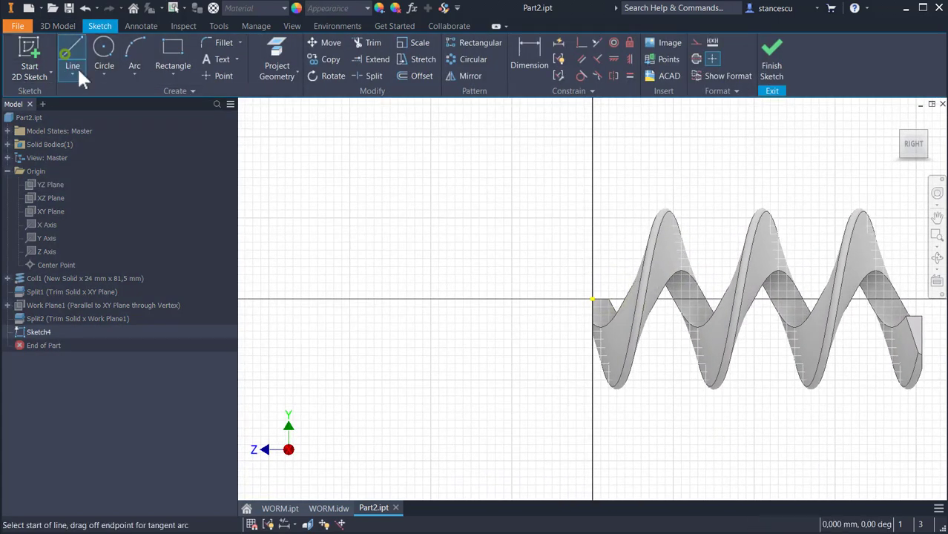
{"action": "left_click", "coordinate": [511, 299]}
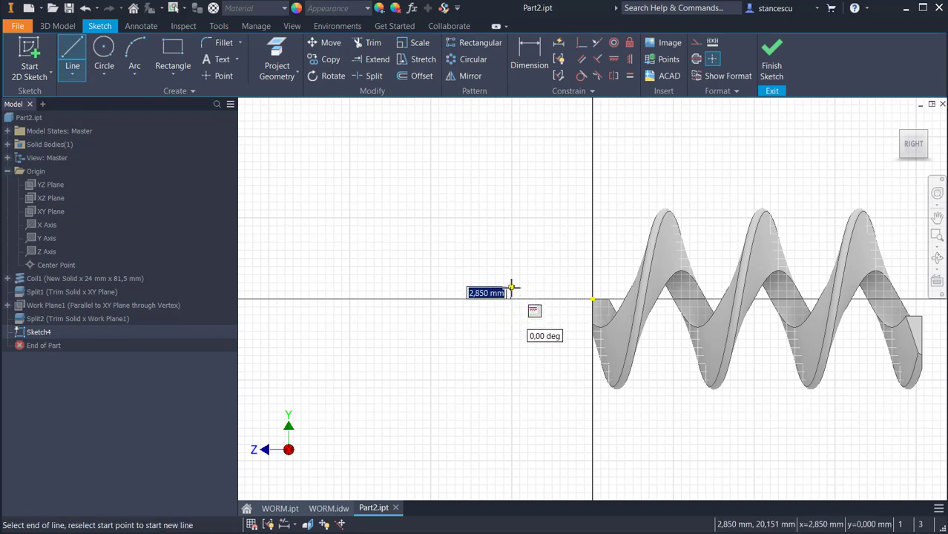
{"action": "left_click", "coordinate": [511, 283]}
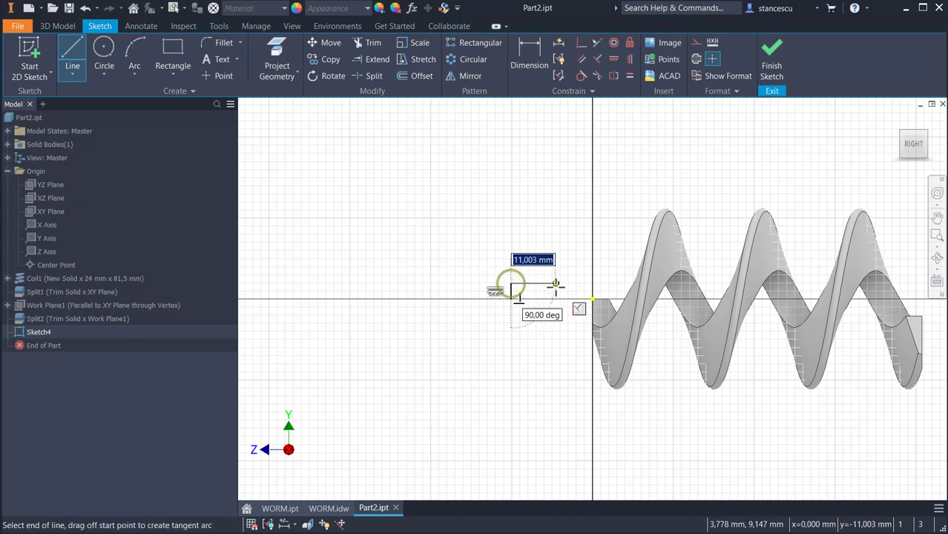
{"action": "left_click", "coordinate": [556, 284]}
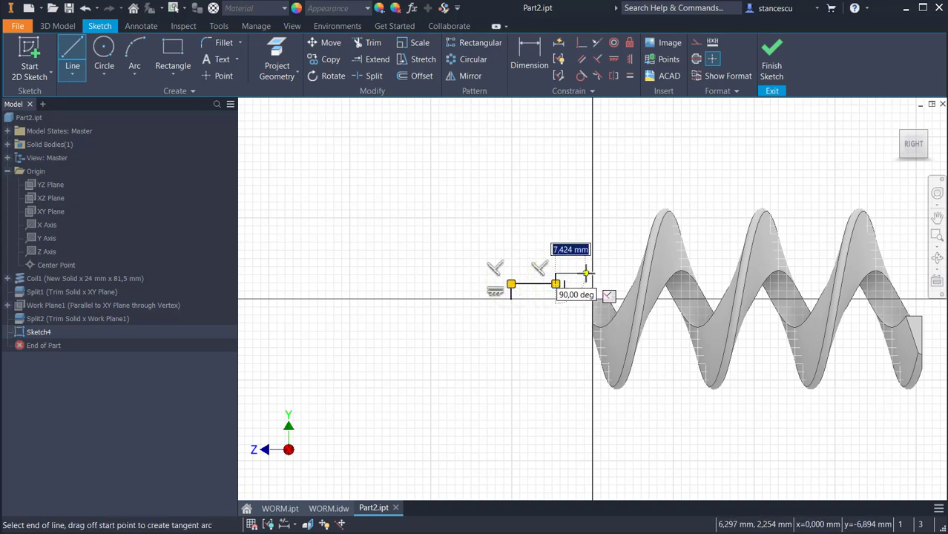
{"action": "left_click", "coordinate": [556, 273]}
{"action": "left_click", "coordinate": [585, 273]}
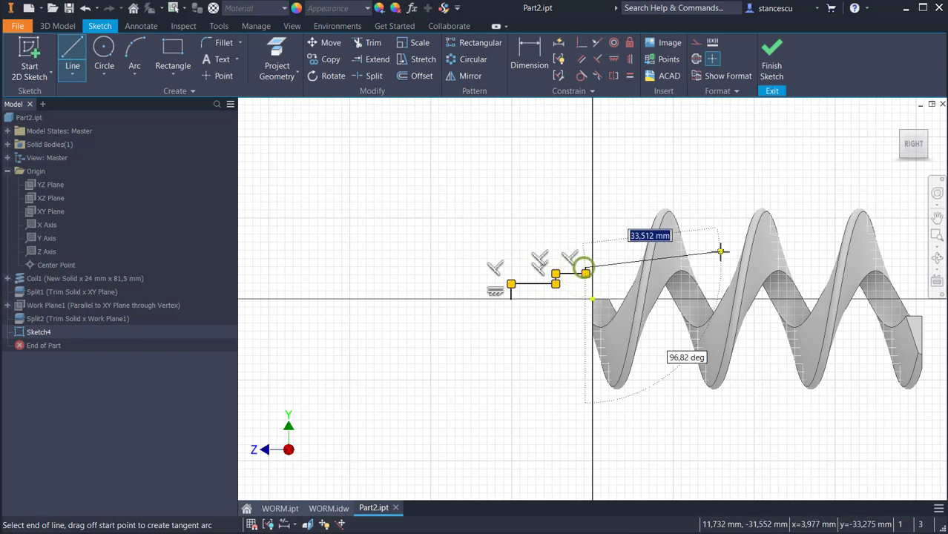
- Continue the outline along the coil as the shaft, up and around the flange past its far end, then along the end shaft and down to the axis
{"action": "middle_click_drag", "start_coordinate": [703, 256], "coordinate": [463, 289]}
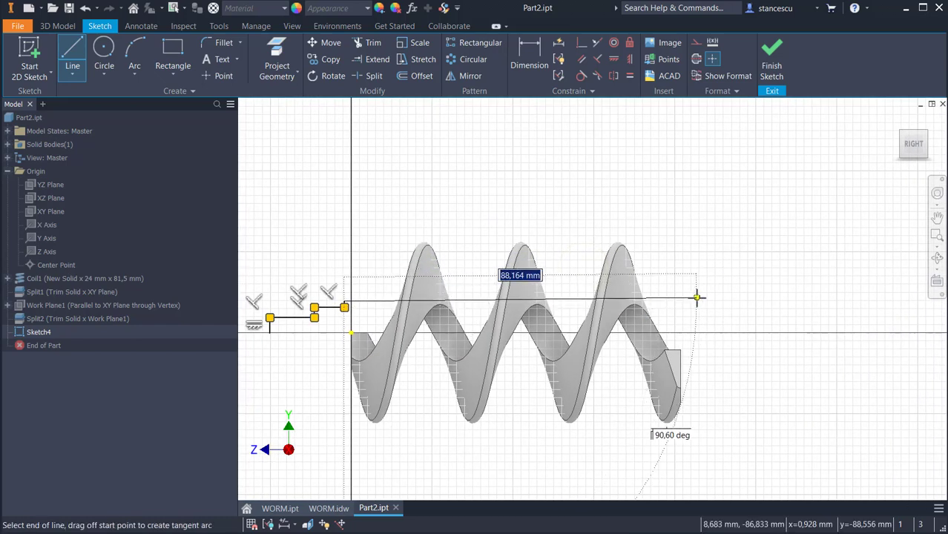
{"action": "left_click", "coordinate": [670, 300]}
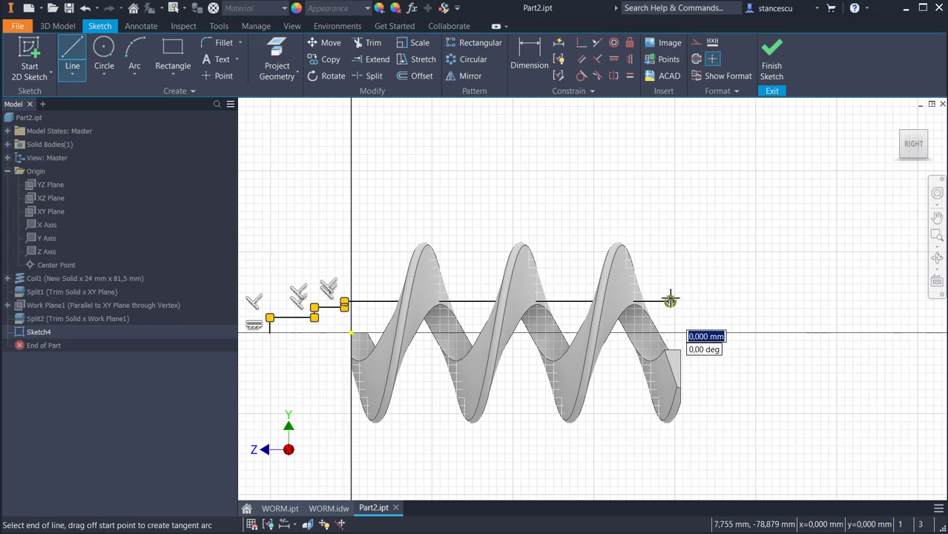
{"action": "left_click", "coordinate": [670, 237]}
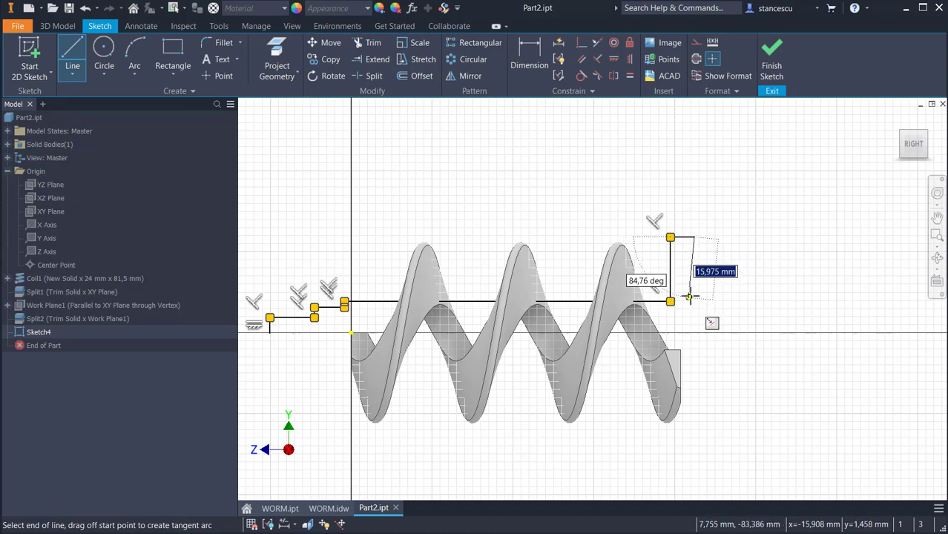
{"action": "left_click", "coordinate": [693, 291]}
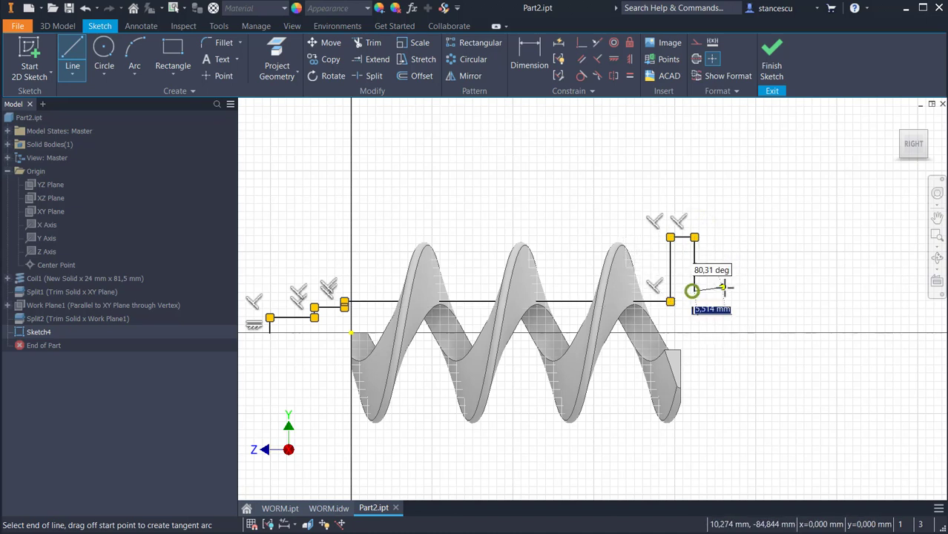
{"action": "left_click", "coordinate": [785, 291]}
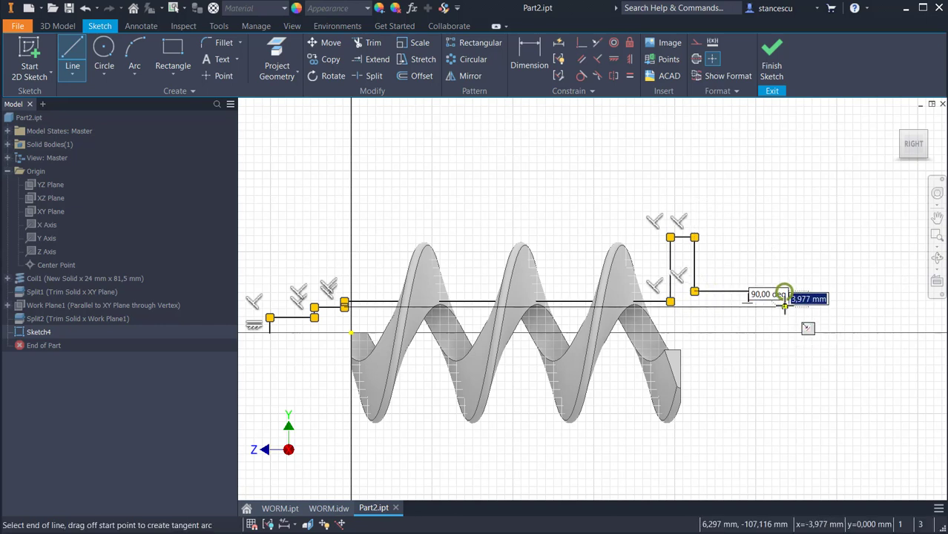
{"action": "left_click", "coordinate": [784, 332]}
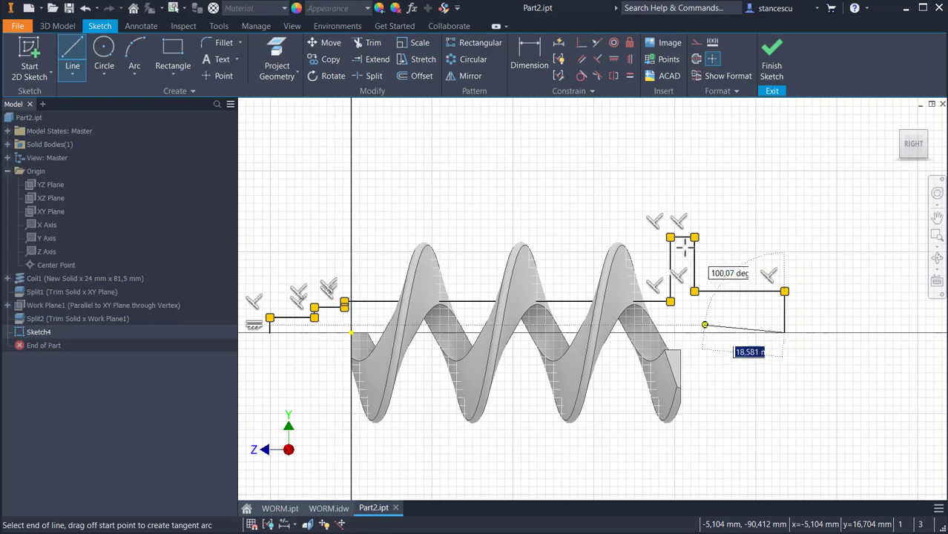
- Close the shaft profile with a centerline along the horizontal axis back to the outline's start point
{"action": "left_click", "coordinate": [696, 59]}
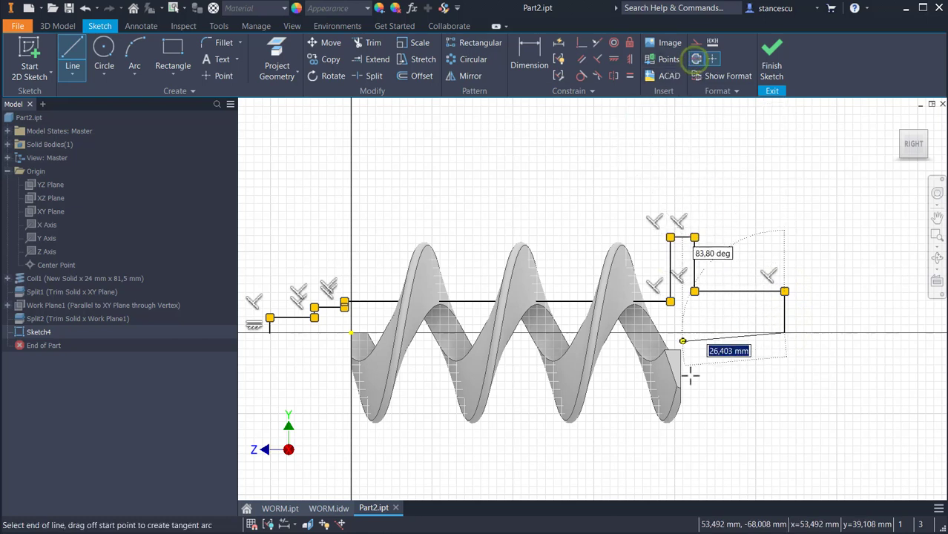
{"action": "right_click", "coordinate": [711, 370]}
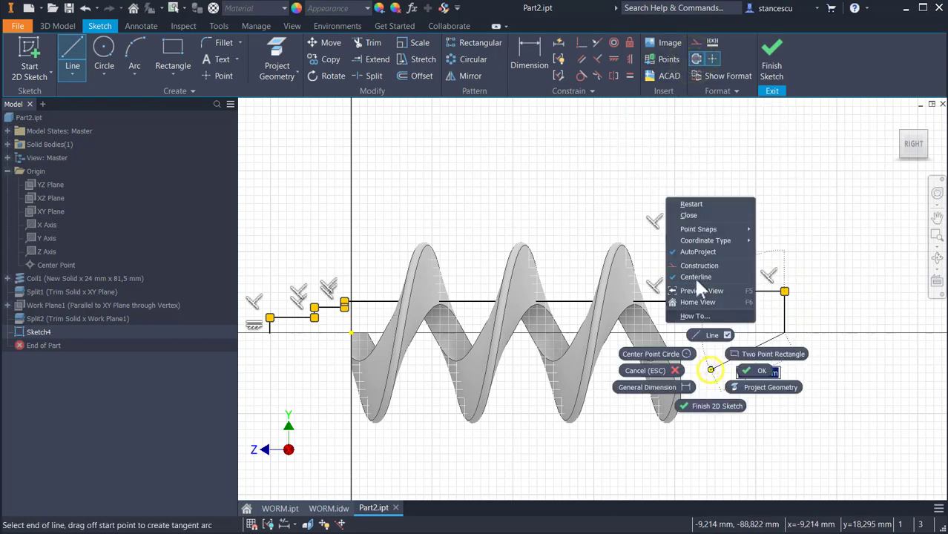
{"action": "left_click", "coordinate": [687, 214]}
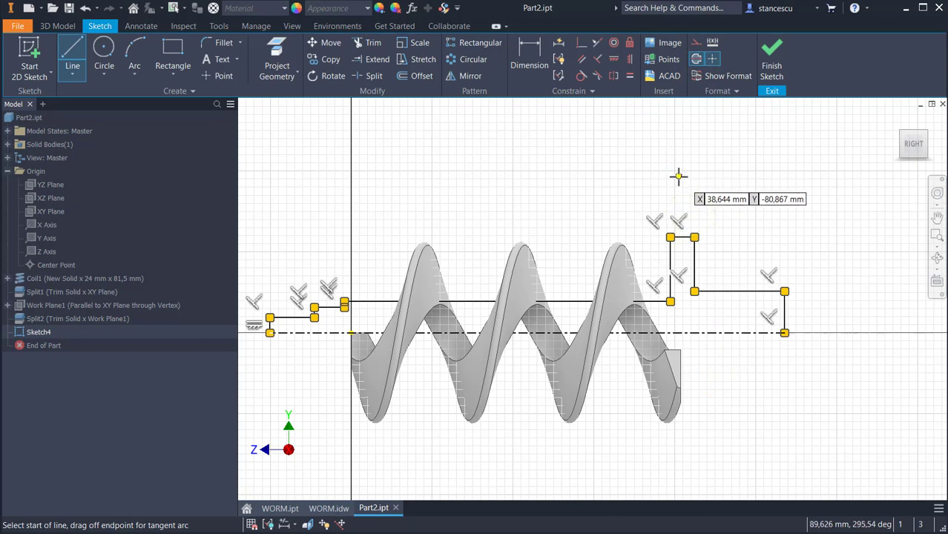
{"action": "key", "text": "Escape"}
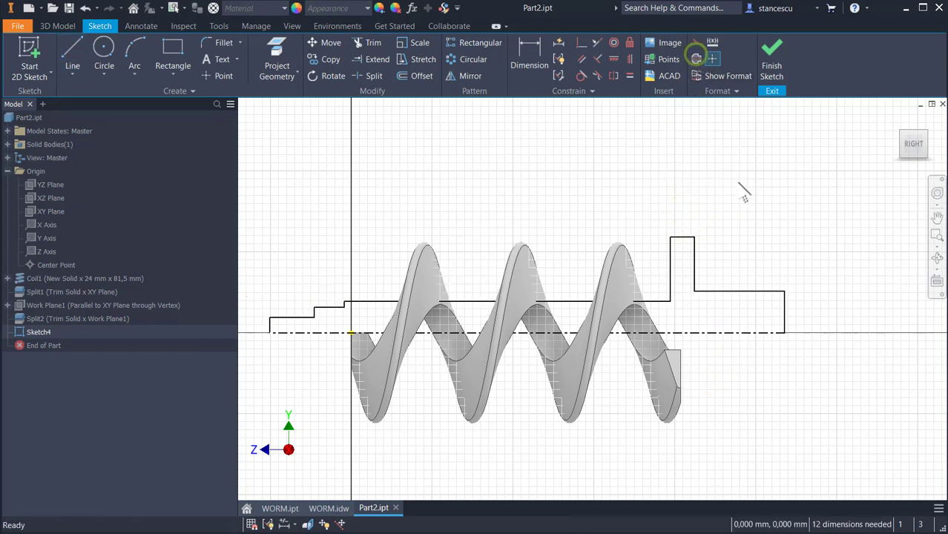
- Constrain the profile's centerline coincident with the sketch origin
{"action": "left_click", "coordinate": [334, 339]}
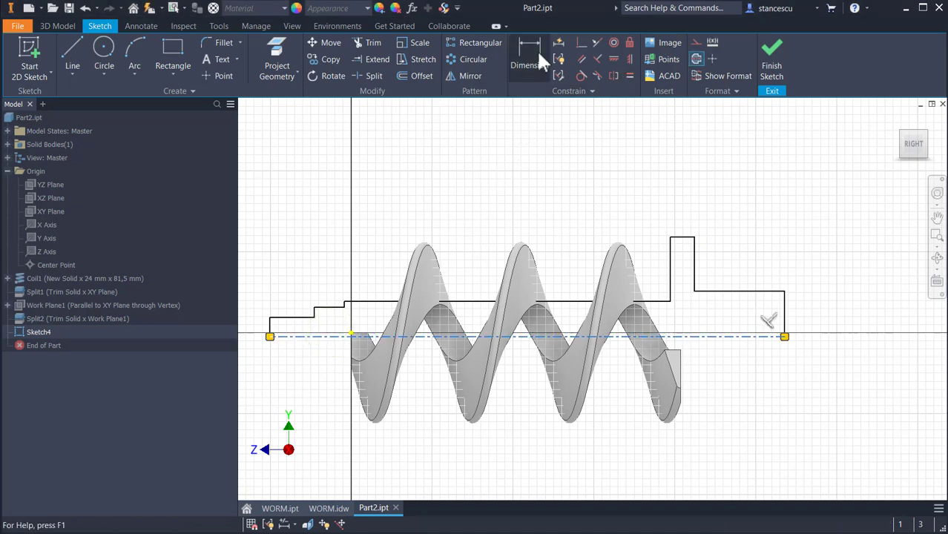
{"action": "left_click", "coordinate": [582, 43]}
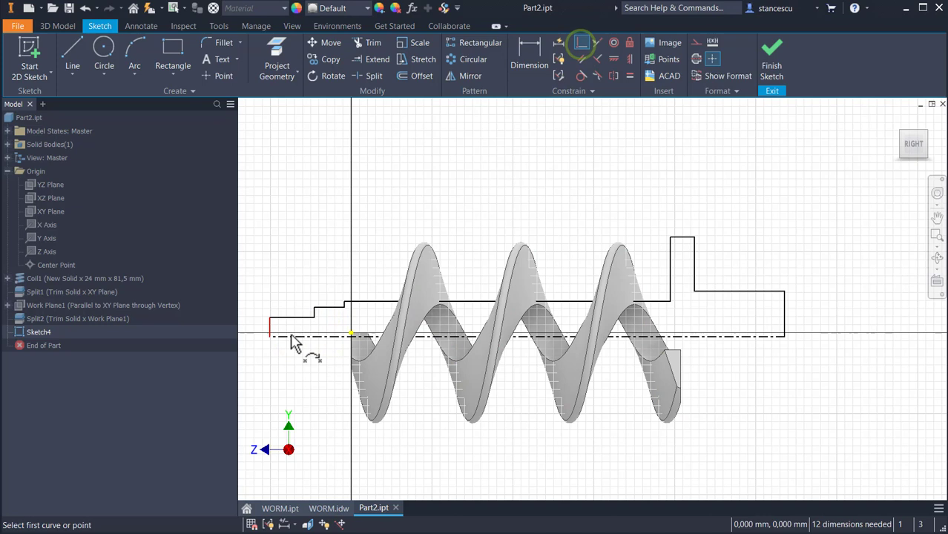
{"action": "left_click", "coordinate": [334, 338]}
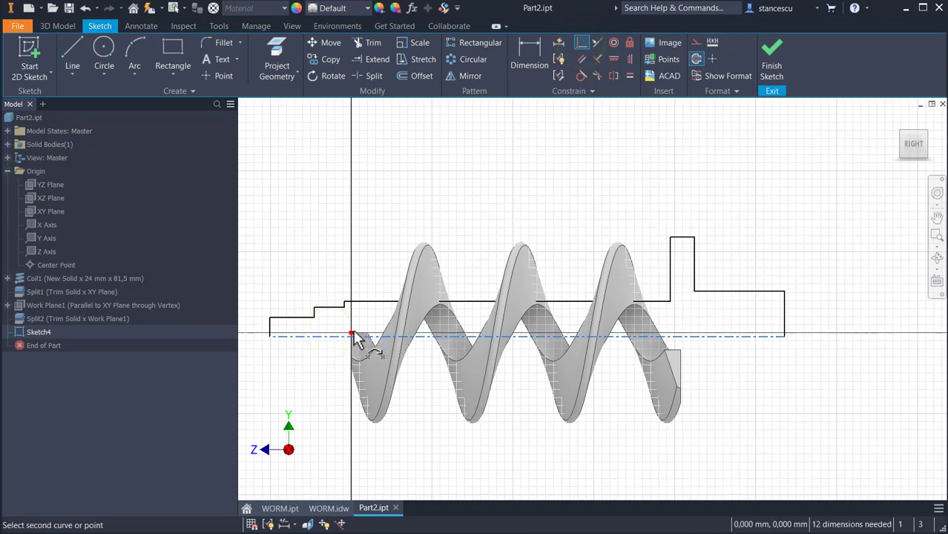
{"action": "left_click", "coordinate": [353, 335]}
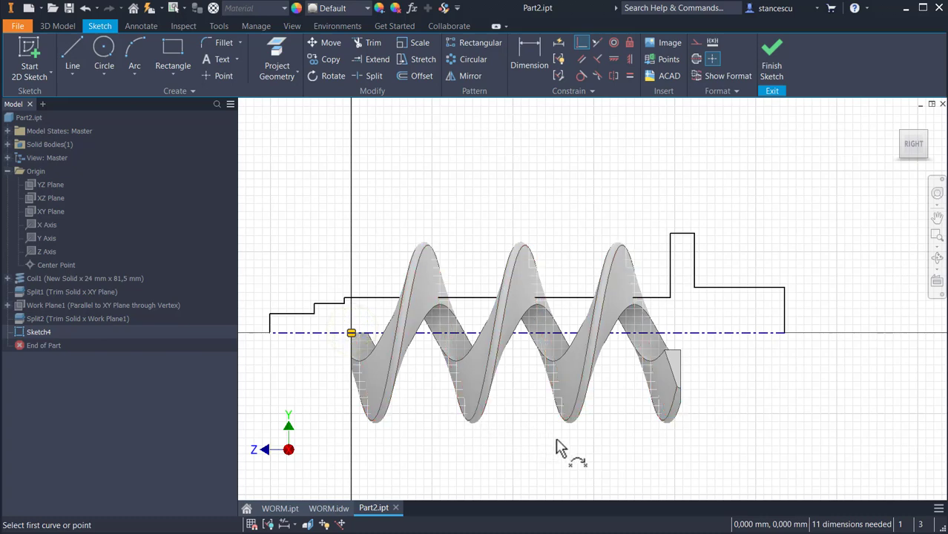
- Dimension the outermost journal step about the centerline with a diameter of 8 mm
{"action": "middle_click_drag", "start_coordinate": [495, 445], "coordinate": [657, 429]}
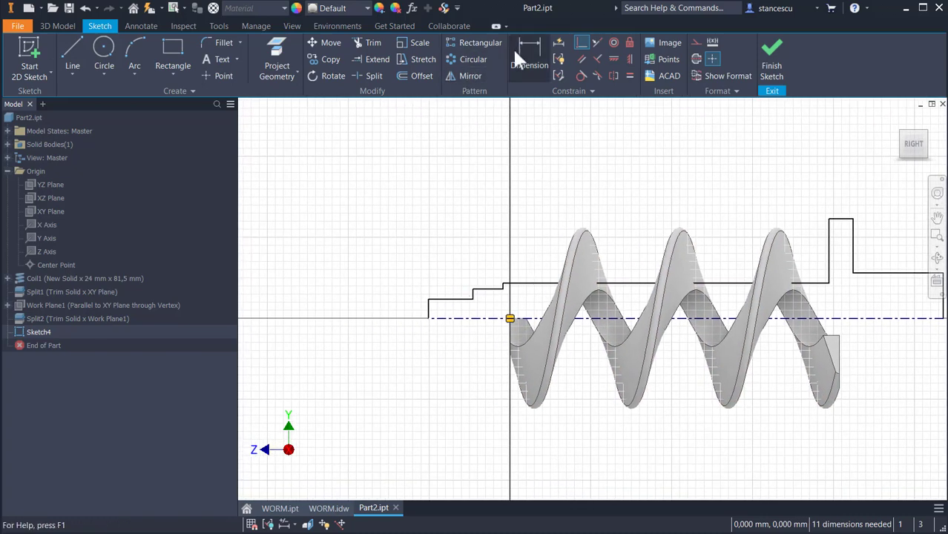
{"action": "left_click", "coordinate": [529, 65]}
{"action": "left_click", "coordinate": [463, 299]}
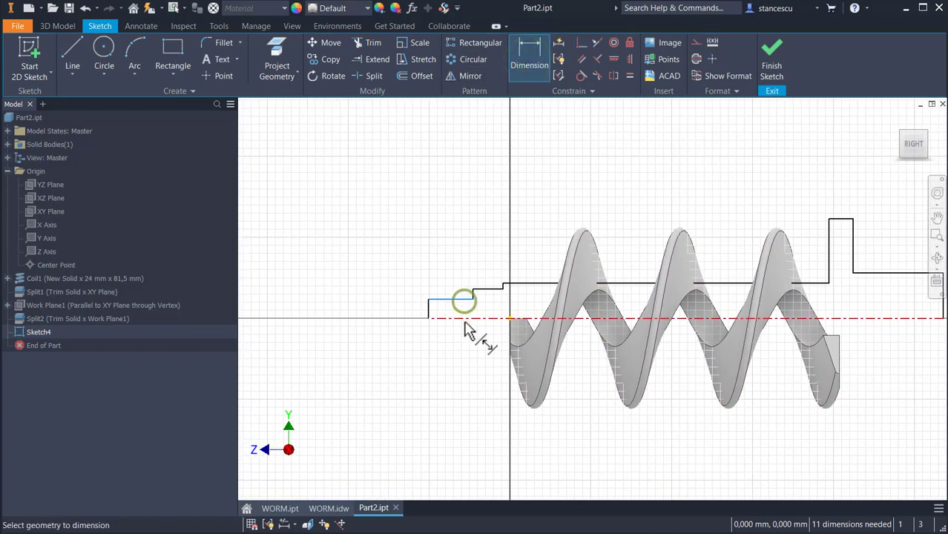
{"action": "left_click", "coordinate": [465, 319]}
{"action": "left_click", "coordinate": [378, 307]}
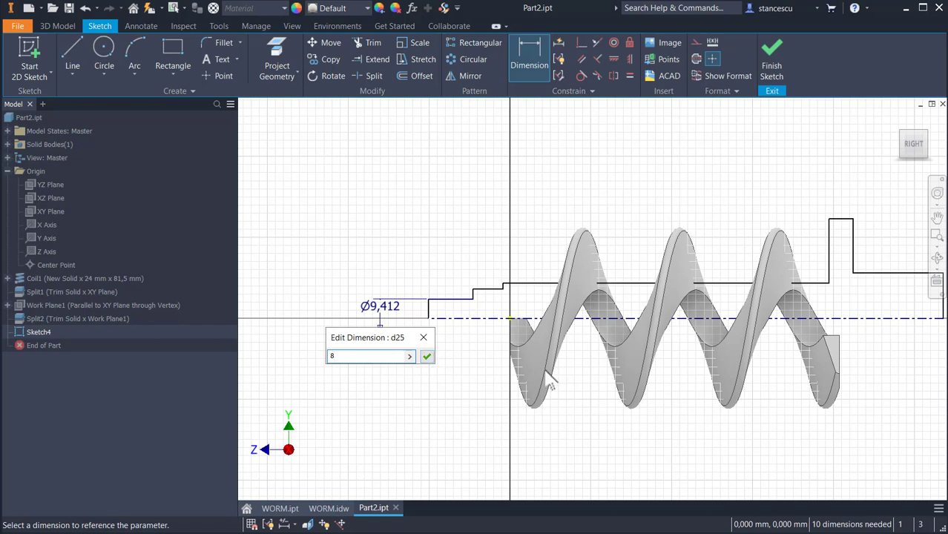
{"action": "key", "text": "Return"}
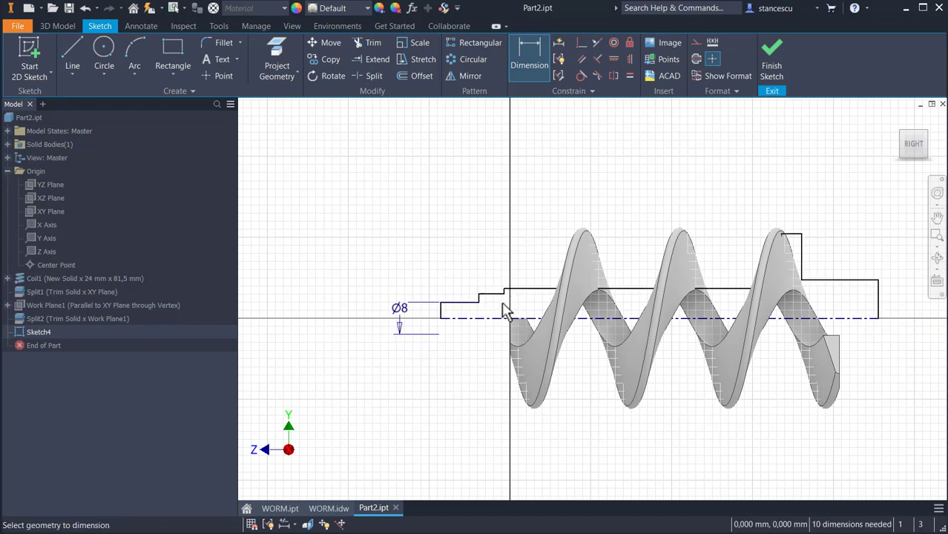
- Dimension the second journal step about the centerline with a diameter of 11 mm
{"action": "left_click", "coordinate": [497, 296]}
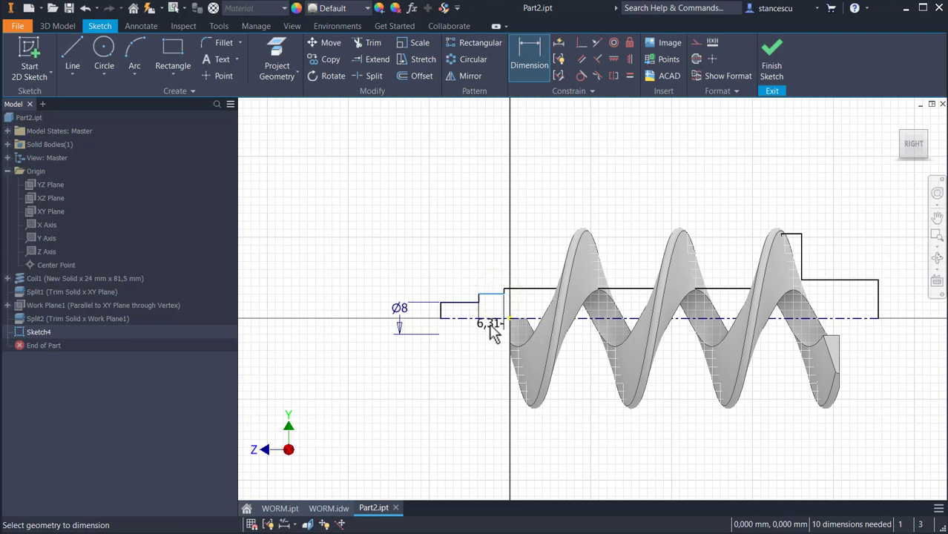
{"action": "left_click", "coordinate": [489, 318]}
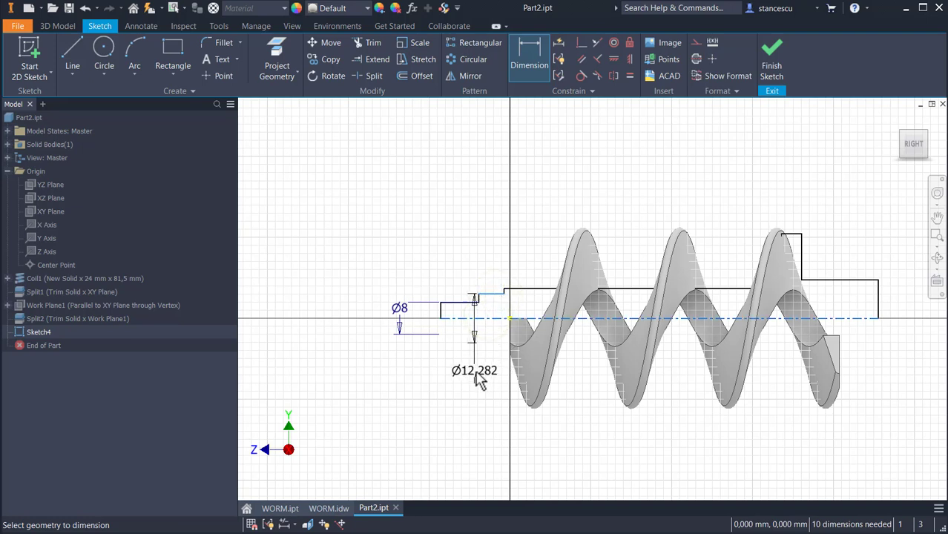
{"action": "left_click", "coordinate": [458, 360]}
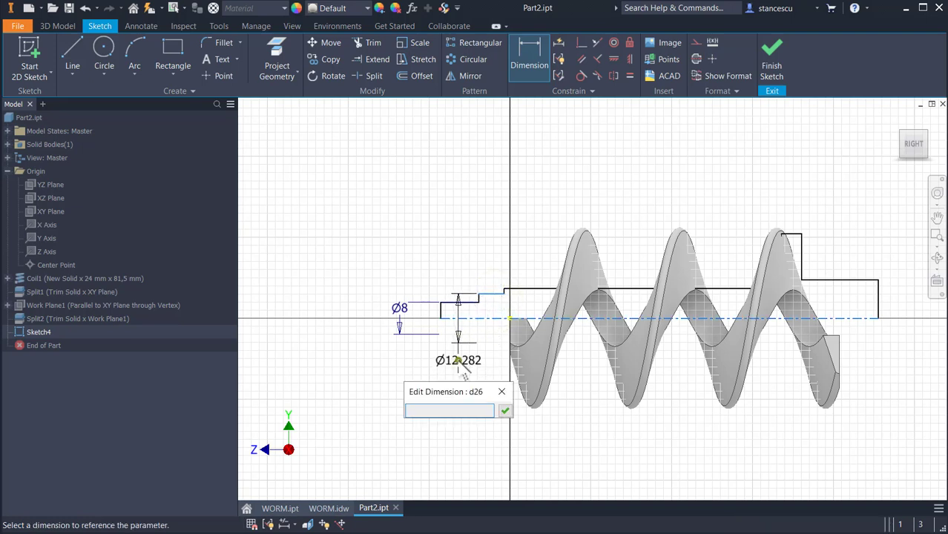
{"action": "type", "text": "11"}
{"action": "key", "text": "Return"}
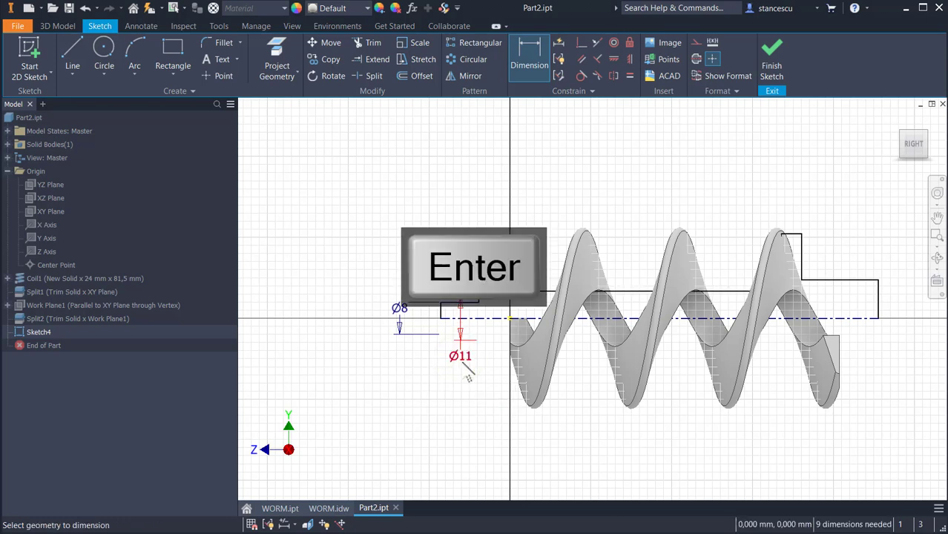
- Dimension the long shaft section running through the coil about the centerline with a diameter of 14 mm
{"action": "left_click", "coordinate": [541, 303]}
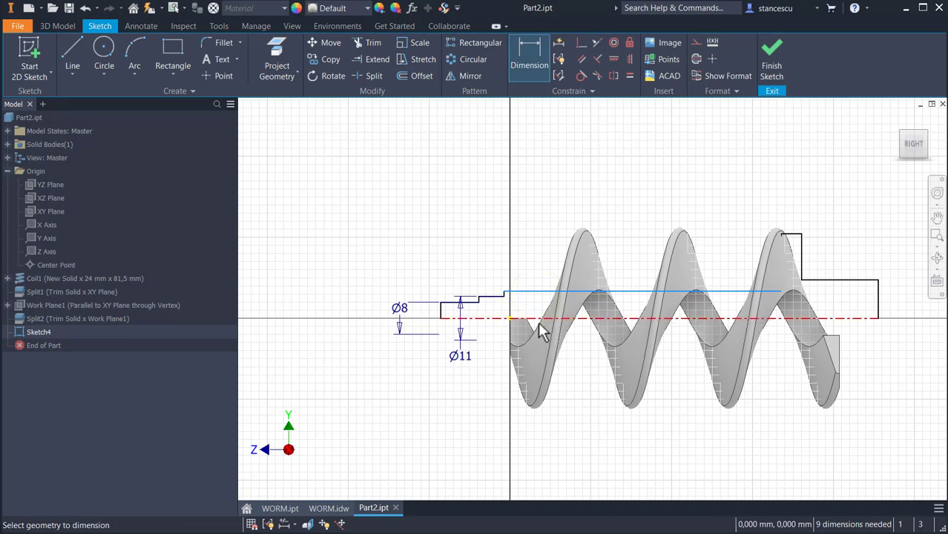
{"action": "left_click", "coordinate": [539, 322]}
{"action": "left_click", "coordinate": [553, 278]}
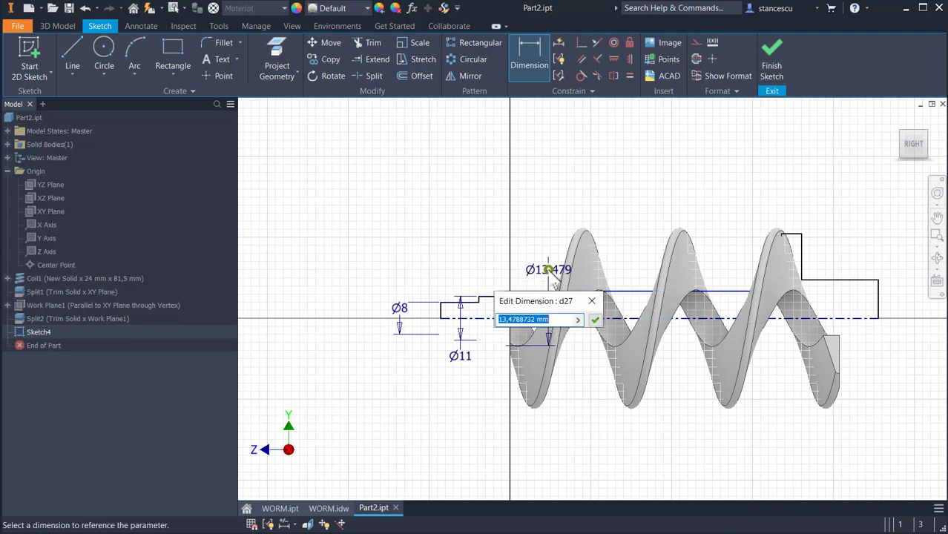
{"action": "type", "text": "14"}
{"action": "key", "text": "Return"}
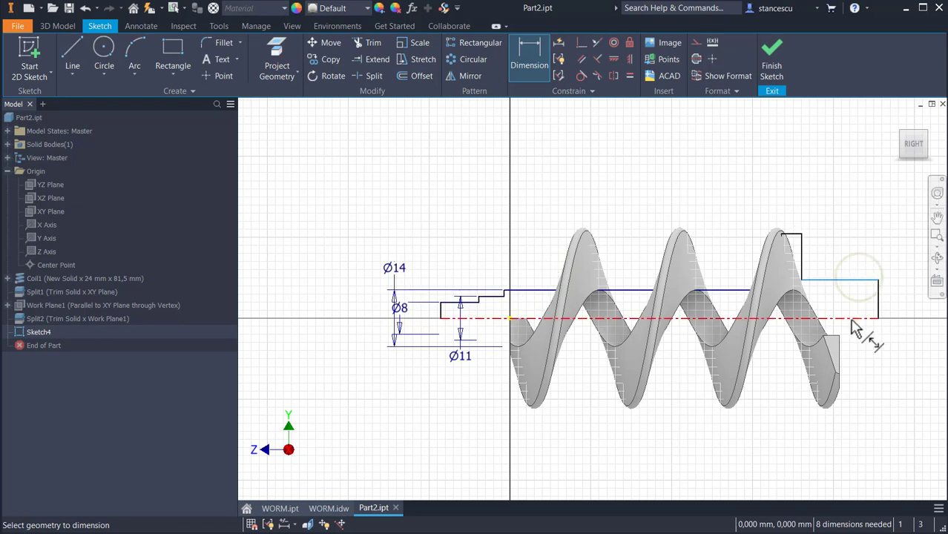
- Dimension the end shaft section beyond the flange about the centerline with a diameter of 14 mm
{"action": "left_click", "coordinate": [883, 320]}
{"action": "left_click", "coordinate": [908, 313]}
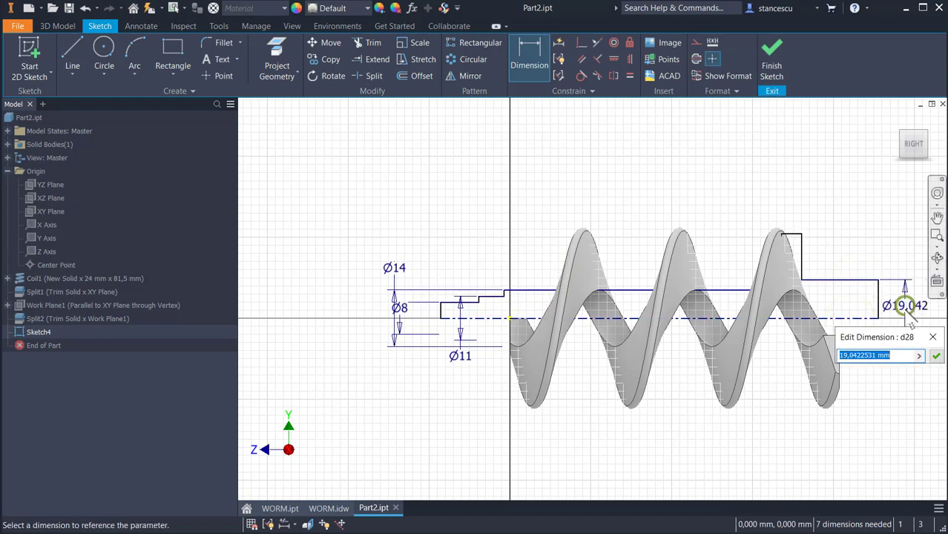
{"action": "type", "text": "14"}
{"action": "key", "text": "Return"}
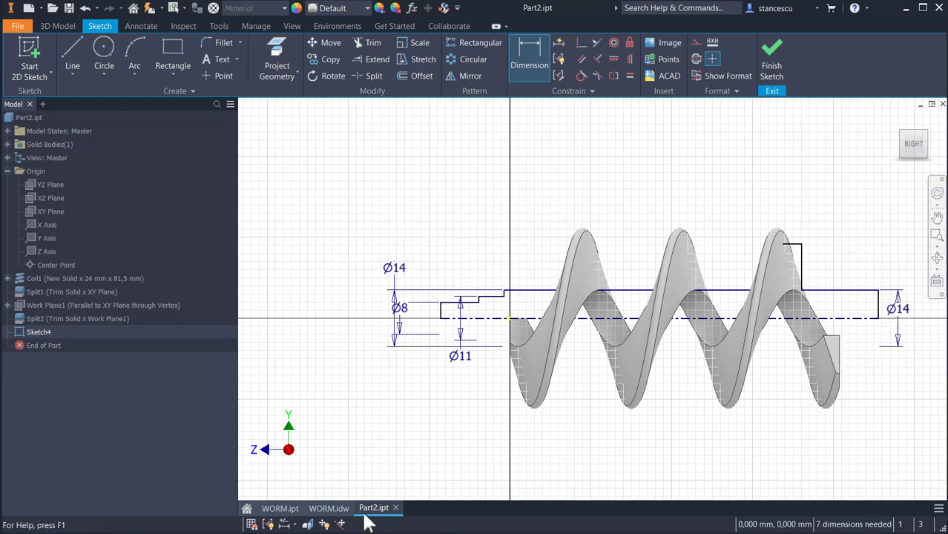
- Check the WORM.idw drawing, then dimension the flange's outer edge in Part2.ipt about the centerline with a diameter of 45 mm
{"action": "left_click", "coordinate": [331, 509]}
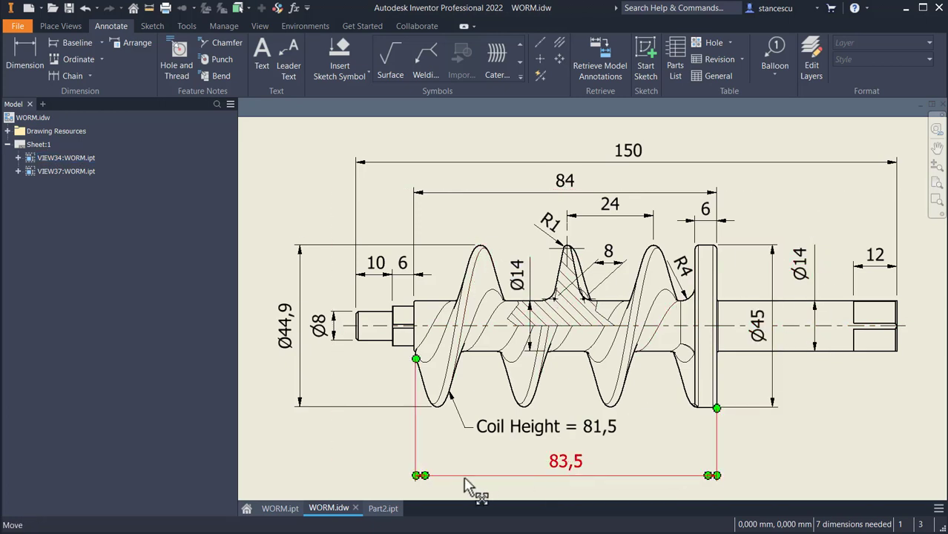
{"action": "left_click", "coordinate": [380, 509]}
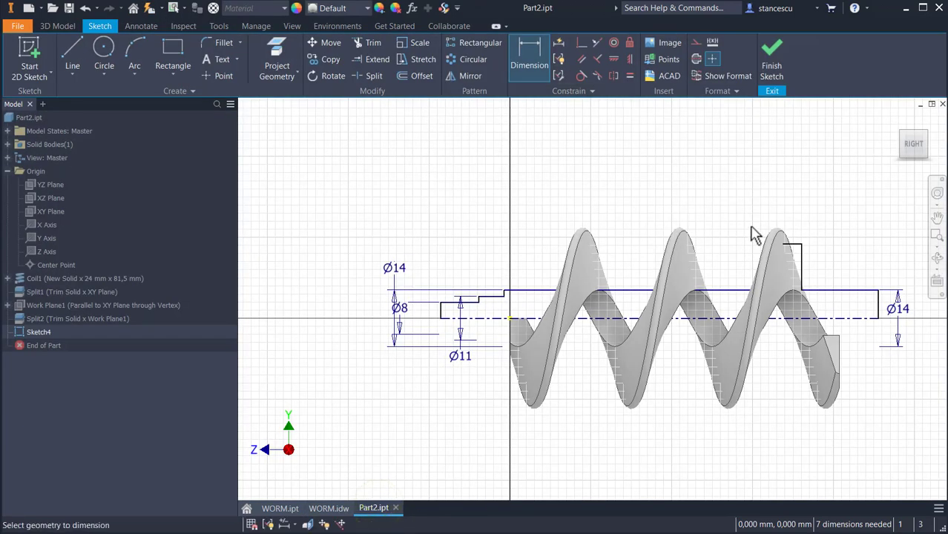
{"action": "left_click", "coordinate": [797, 246]}
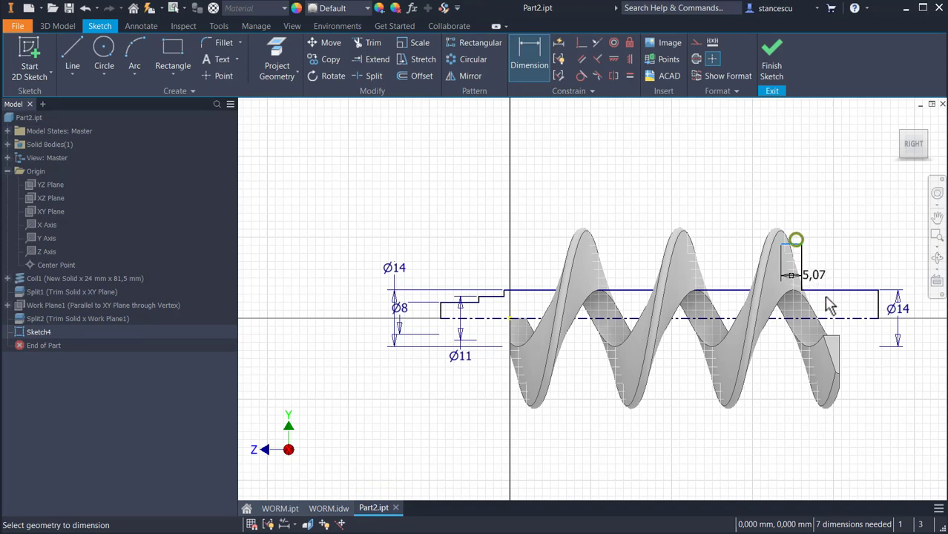
{"action": "left_click", "coordinate": [854, 318]}
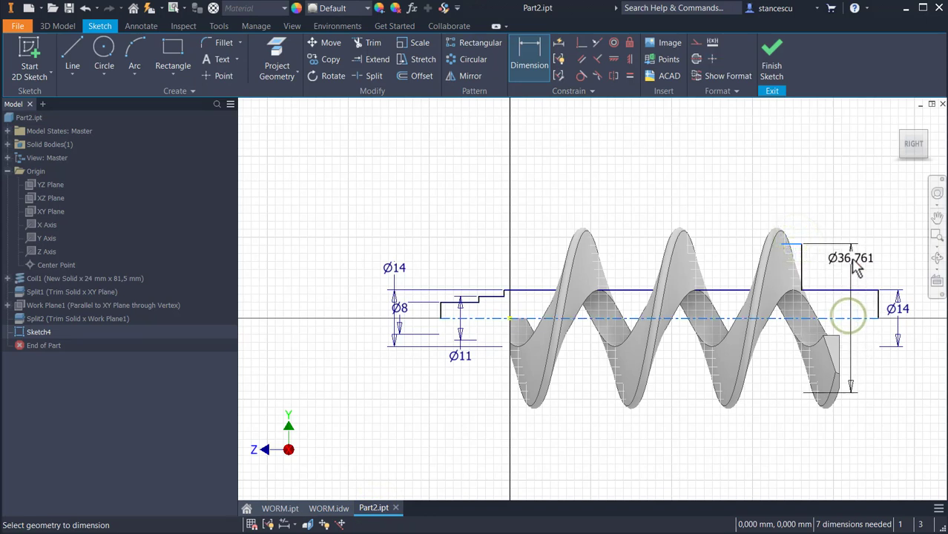
{"action": "left_click", "coordinate": [855, 268]}
{"action": "type", "text": "45"}
{"action": "key", "text": "Return"}
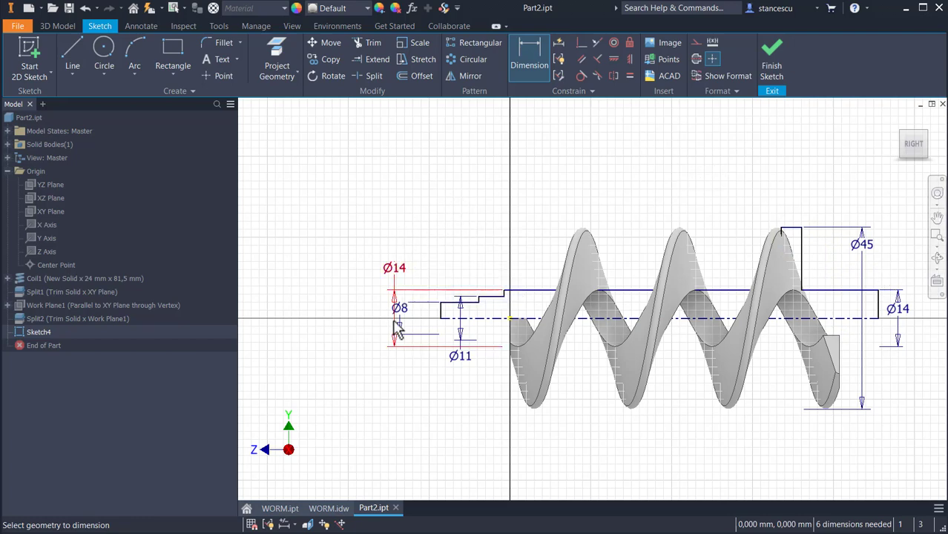
- Dimension the length of the outermost 8 mm diameter journal step as 10 mm
{"action": "scroll", "coordinate": [482, 328], "scroll_direction": "up", "scroll_amount": 3}
{"action": "middle_click_drag", "start_coordinate": [442, 324], "coordinate": [431, 329]}
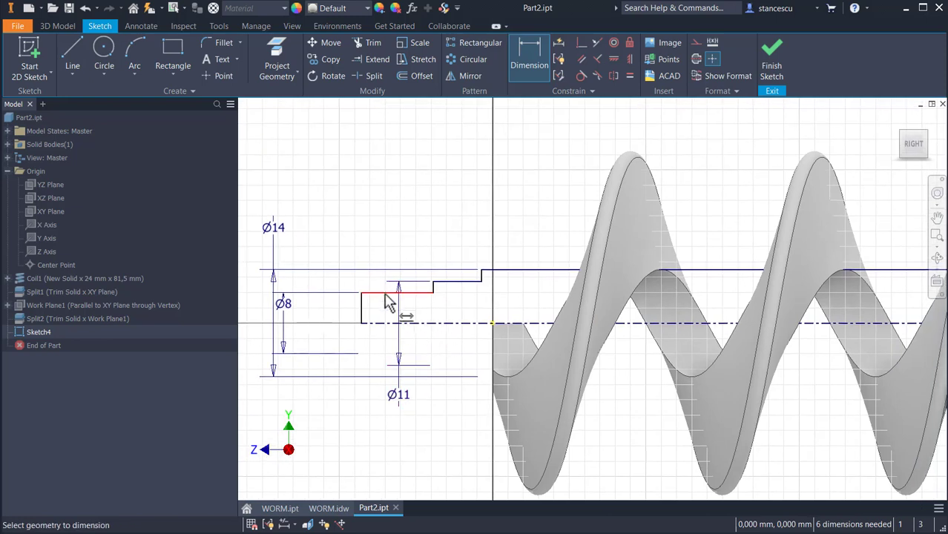
{"action": "left_click", "coordinate": [389, 294]}
{"action": "left_click", "coordinate": [401, 238]}
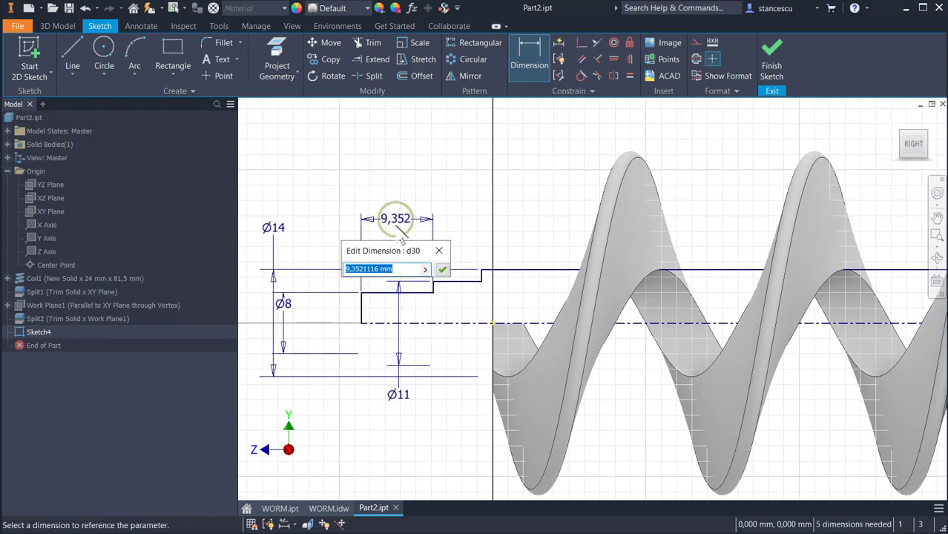
{"action": "type", "text": "10"}
{"action": "key", "text": "Return"}
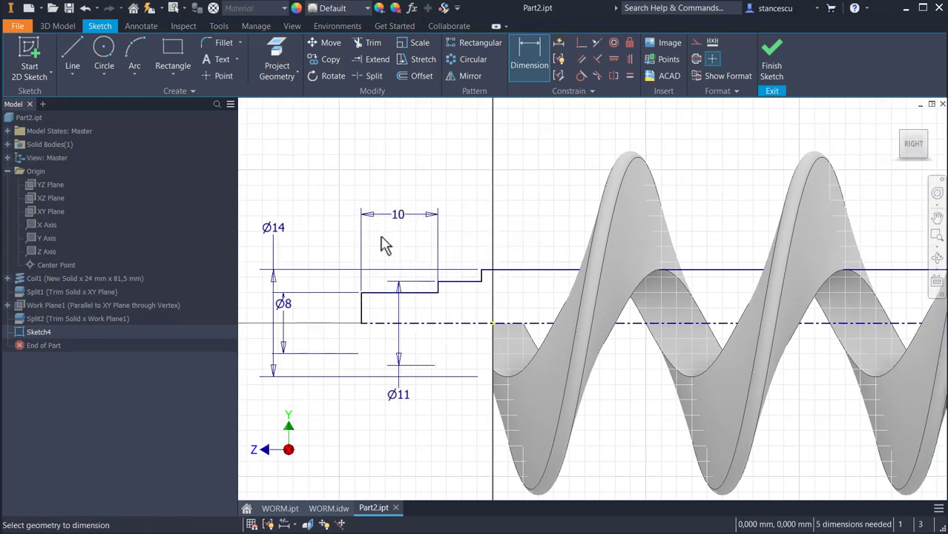
- Dimension the length of the second journal step, 11 mm in diameter, as 6 mm
{"action": "left_click", "coordinate": [451, 281]}
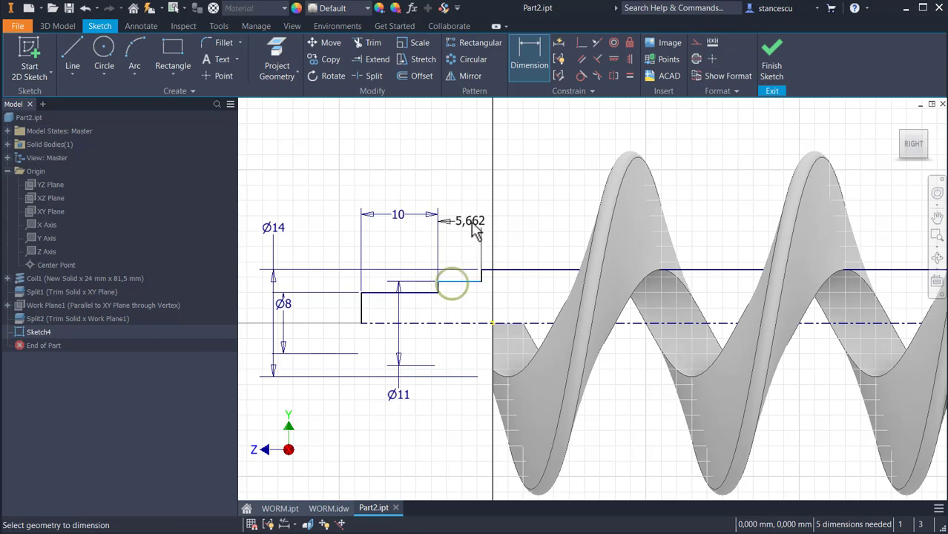
{"action": "left_click", "coordinate": [472, 223]}
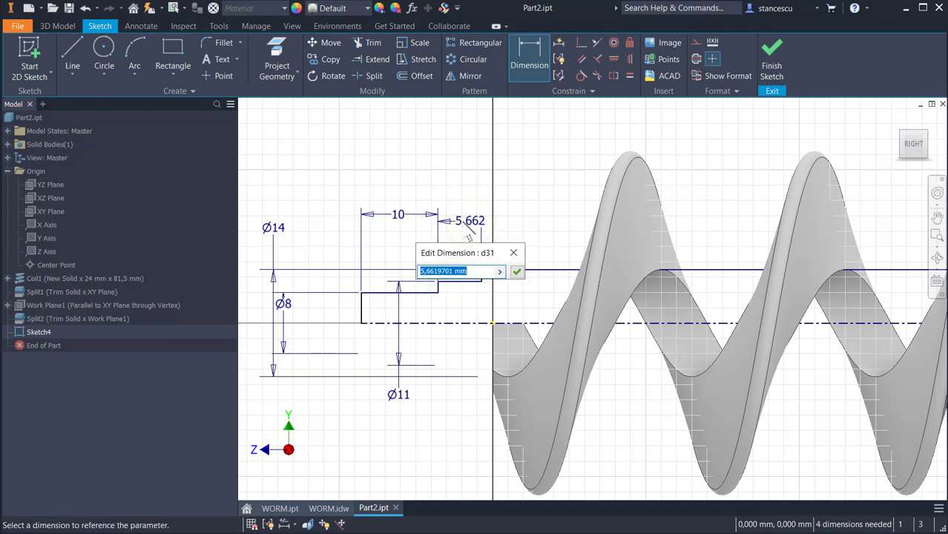
{"action": "type", "text": "6"}
{"action": "key", "text": "Return"}
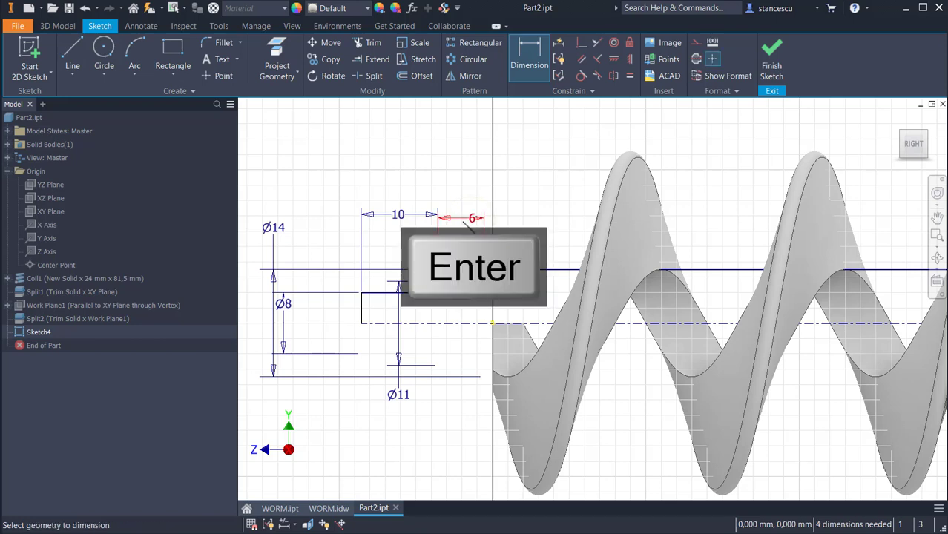
- Dimension the flange's width along its outer edge as 6 mm
{"action": "scroll", "coordinate": [482, 303], "scroll_direction": "down", "scroll_amount": 2}
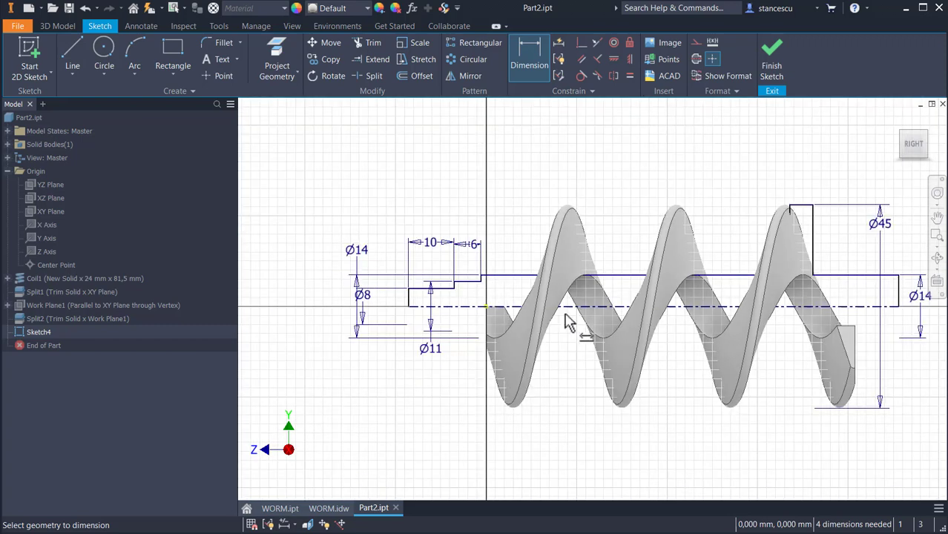
{"action": "mouse_move", "coordinate": [584, 362]}
{"action": "middle_mouse_down"}
{"action": "mouse_move", "coordinate": [460, 361]}
{"action": "mouse_move", "coordinate": [546, 363]}
{"action": "mouse_move", "coordinate": [481, 360]}
{"action": "middle_mouse_up"}
{"action": "scroll", "coordinate": [701, 172], "scroll_direction": "down", "scroll_amount": 1}
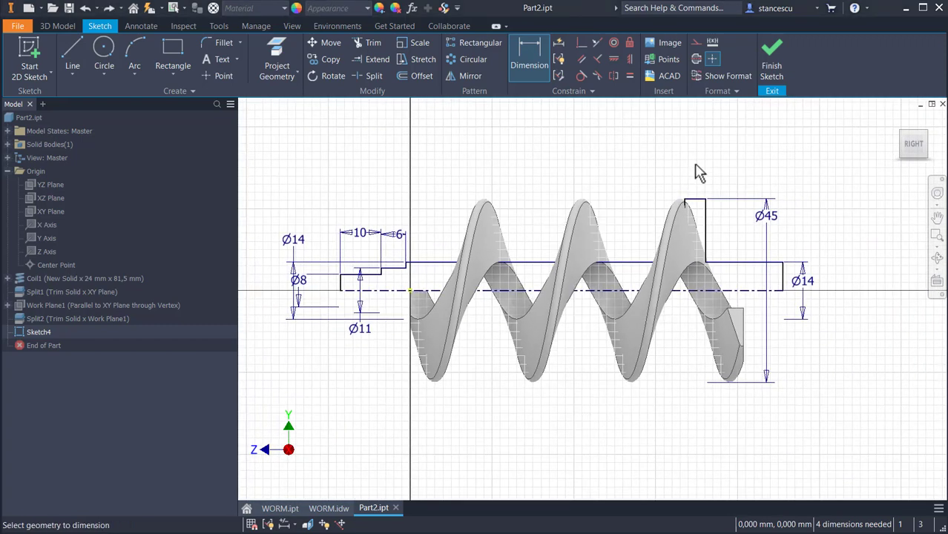
{"action": "left_click", "coordinate": [697, 202]}
{"action": "left_click", "coordinate": [697, 170]}
{"action": "type", "text": "6"}
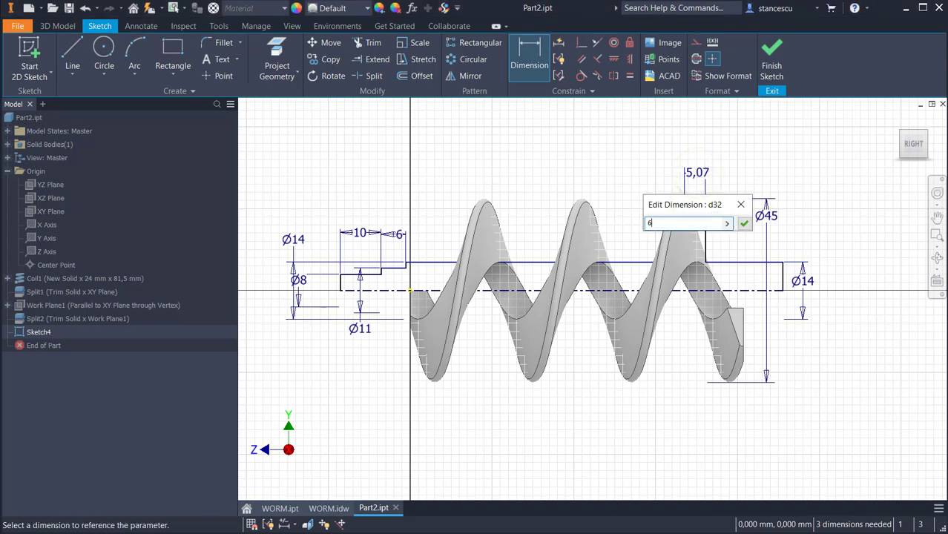
{"action": "key", "text": "Return"}
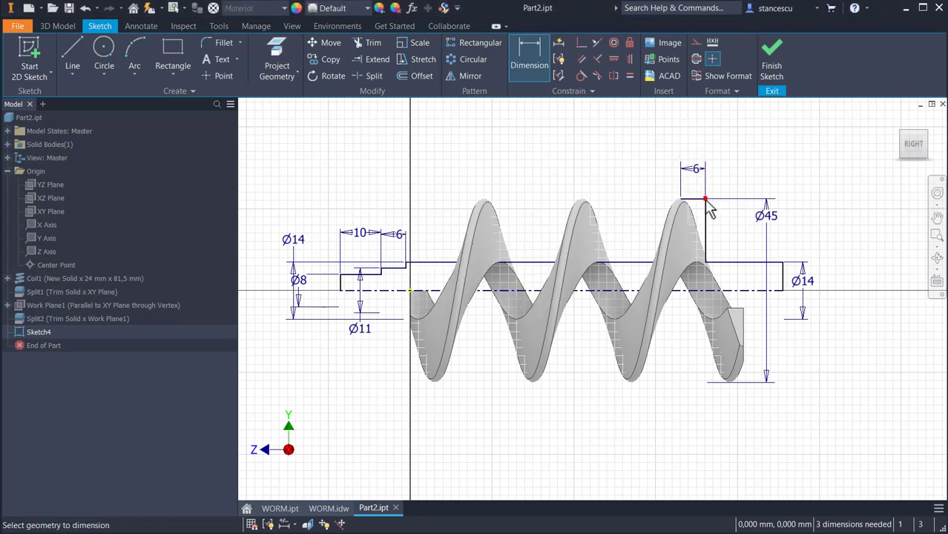
- Dimension the distance from the flange's outer face to the shoulder at the second journal step as 84 mm
{"action": "left_click", "coordinate": [704, 206]}
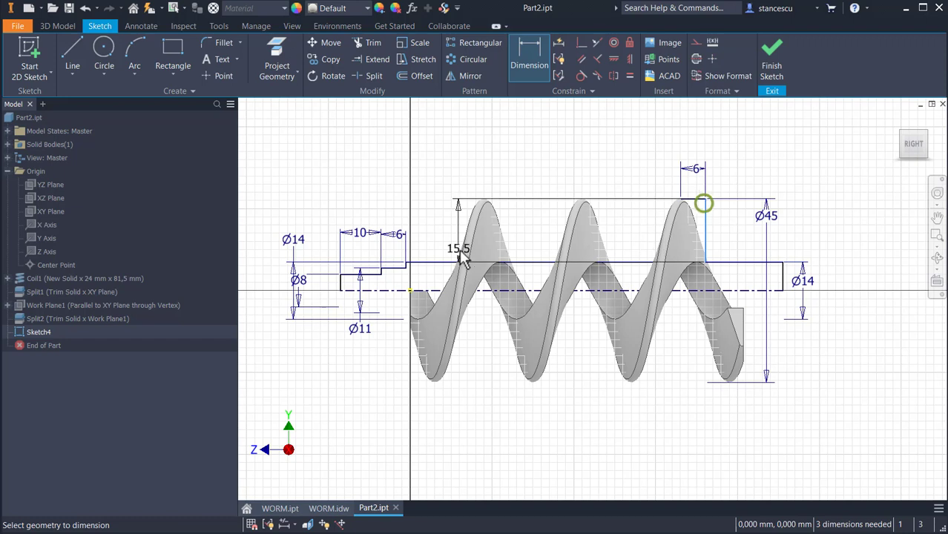
{"action": "left_click", "coordinate": [404, 263]}
{"action": "left_click", "coordinate": [540, 148]}
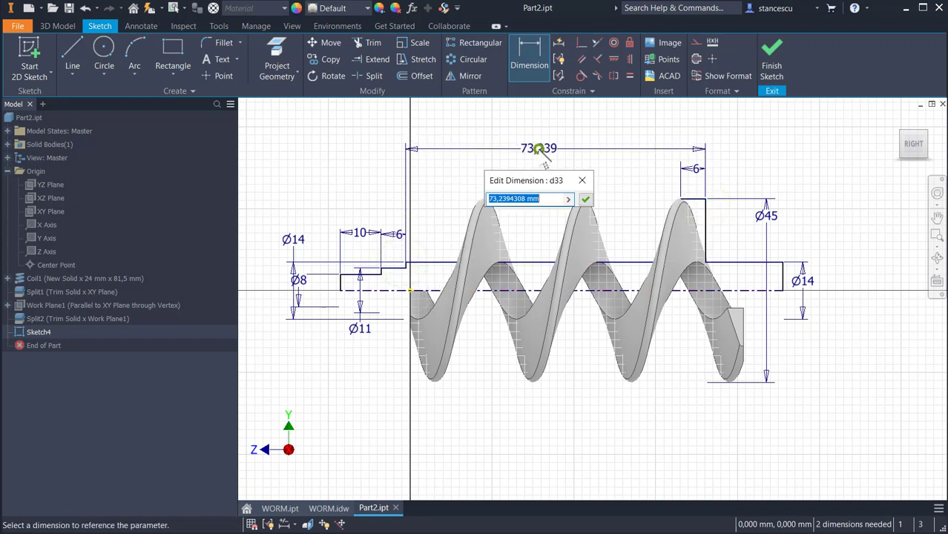
{"action": "type", "text": "84"}
{"action": "key", "text": "Return"}
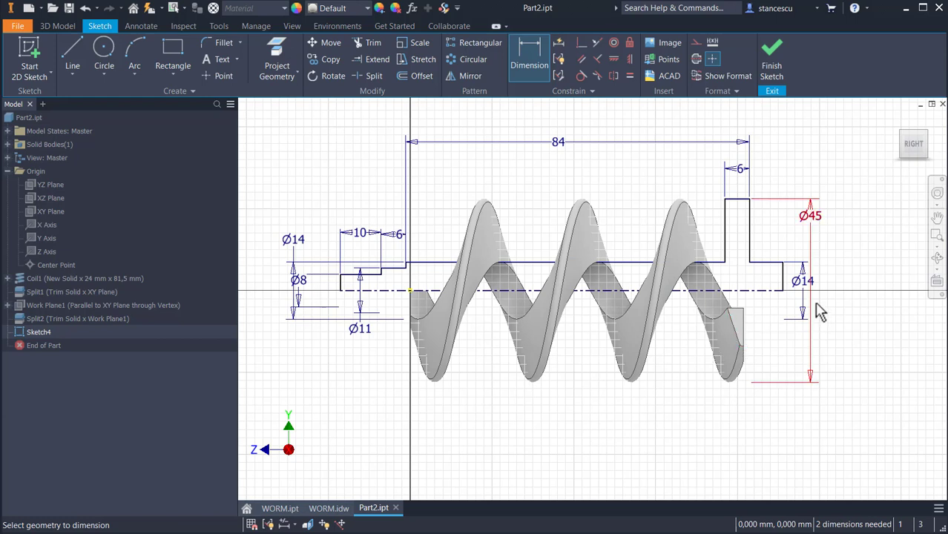
- Dimension the distance from the flange's outer face to the coil's starting edge at the origin as 83,5 mm
{"action": "left_click", "coordinate": [751, 239]}
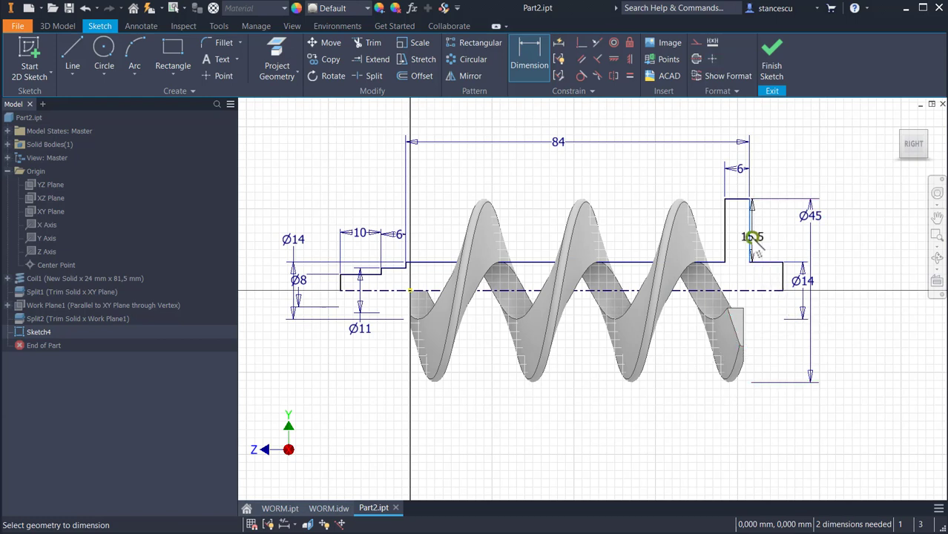
{"action": "key", "text": "Escape"}
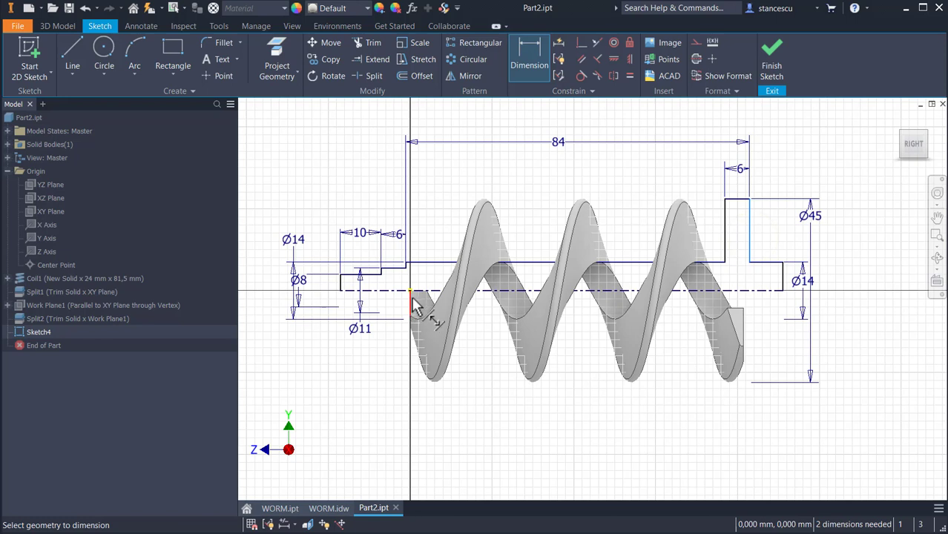
{"action": "left_click", "coordinate": [412, 293]}
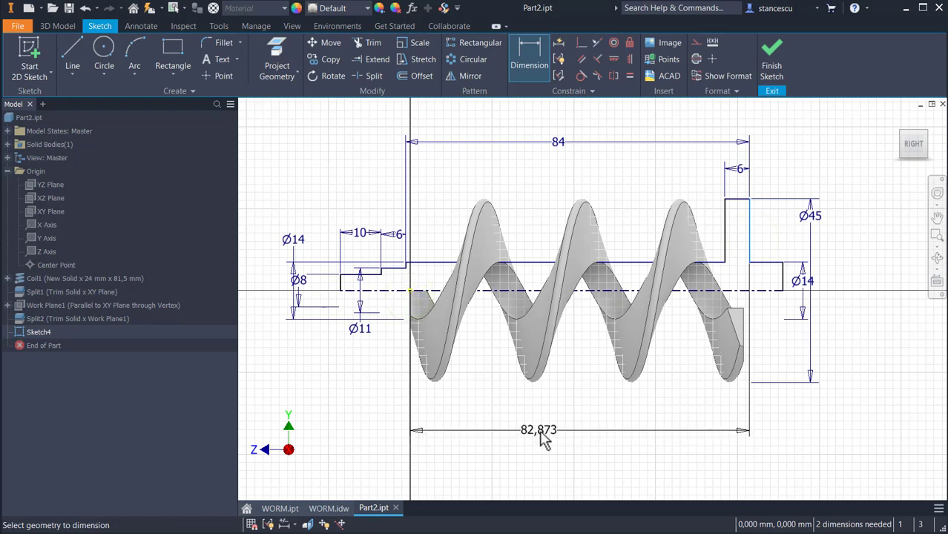
{"action": "left_click", "coordinate": [542, 428]}
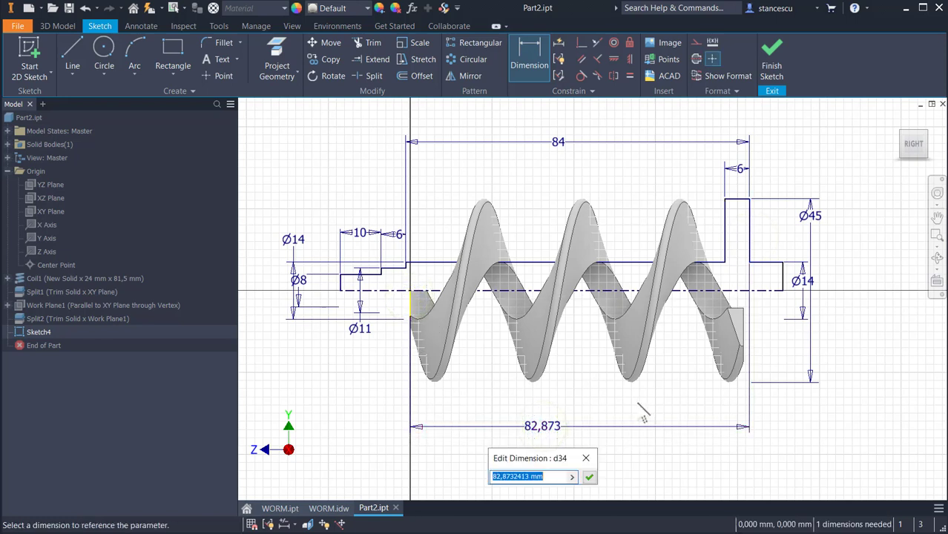
{"action": "type", "text": "83,4"}
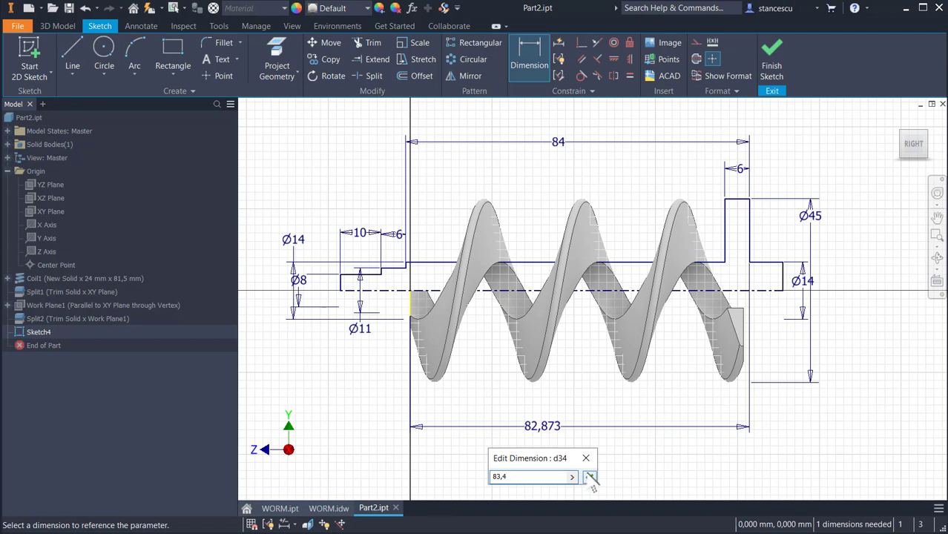
{"action": "key", "text": "BackSpace"}
{"action": "type", "text": "5"}
{"action": "left_click", "coordinate": [597, 480]}
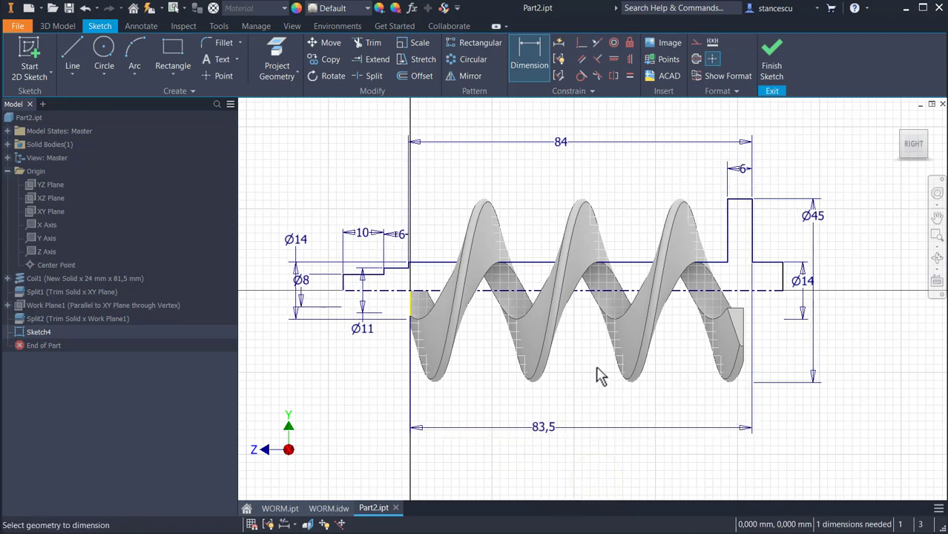
- Dimension the overall shaft length between its two end faces as 150 mm and leave the Dimension command
{"action": "left_click", "coordinate": [343, 284]}
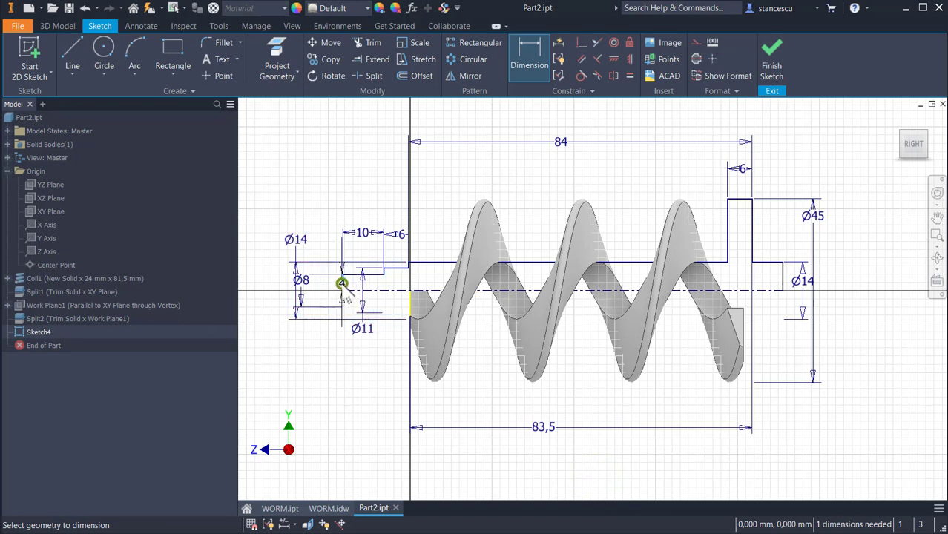
{"action": "left_click", "coordinate": [782, 280]}
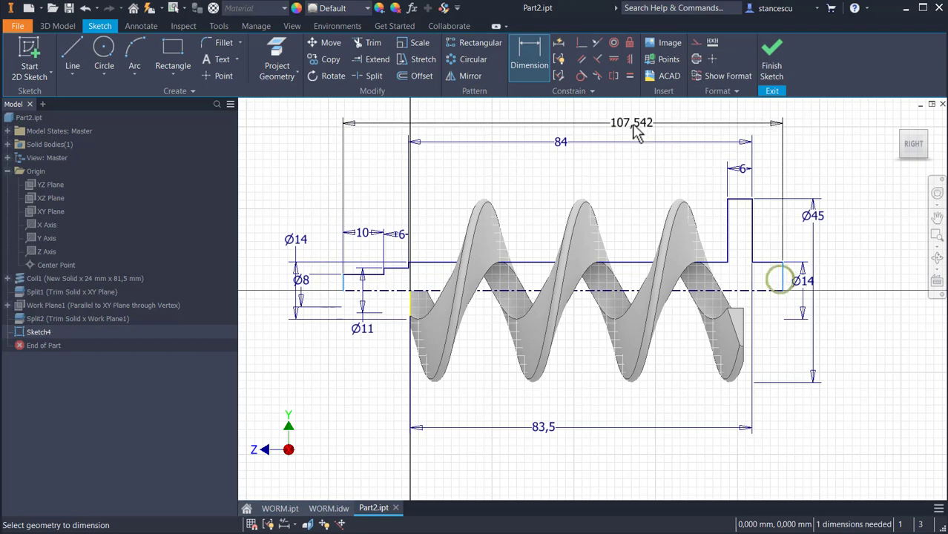
{"action": "left_click", "coordinate": [633, 131]}
{"action": "type", "text": "150"}
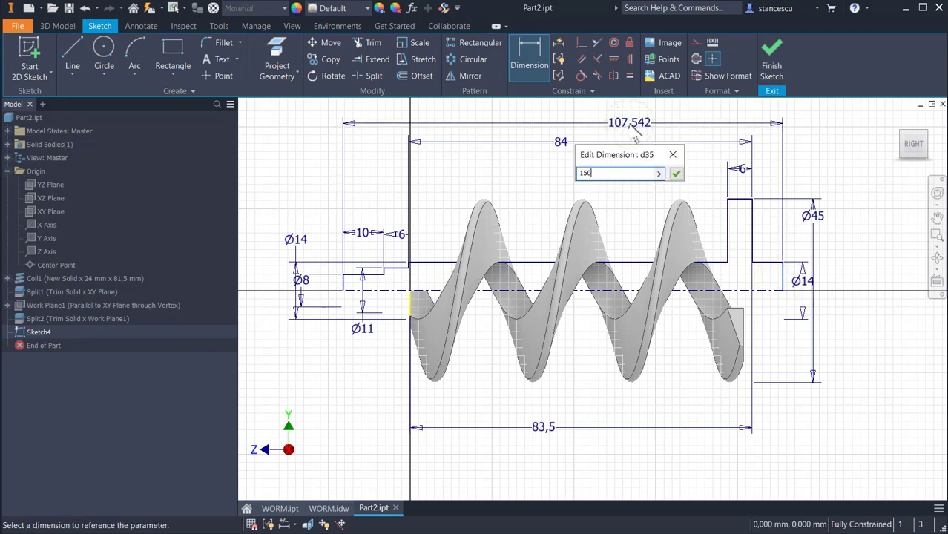
{"action": "key", "text": "Return"}
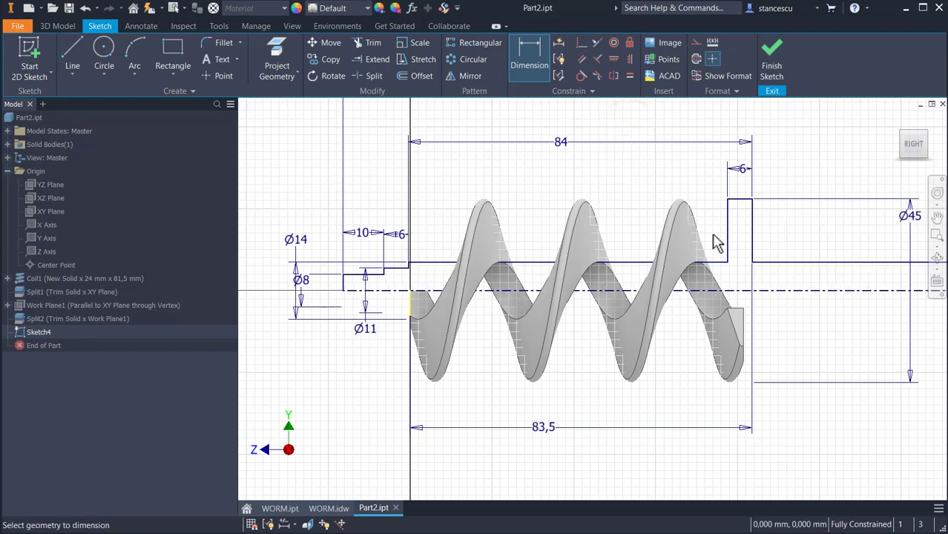
{"action": "scroll", "coordinate": [756, 274], "scroll_direction": "up", "scroll_amount": 2}
{"action": "mouse_move", "coordinate": [756, 356]}
{"action": "middle_mouse_down"}
{"action": "mouse_move", "coordinate": [698, 394]}
{"action": "mouse_move", "coordinate": [602, 410]}
{"action": "middle_mouse_up"}
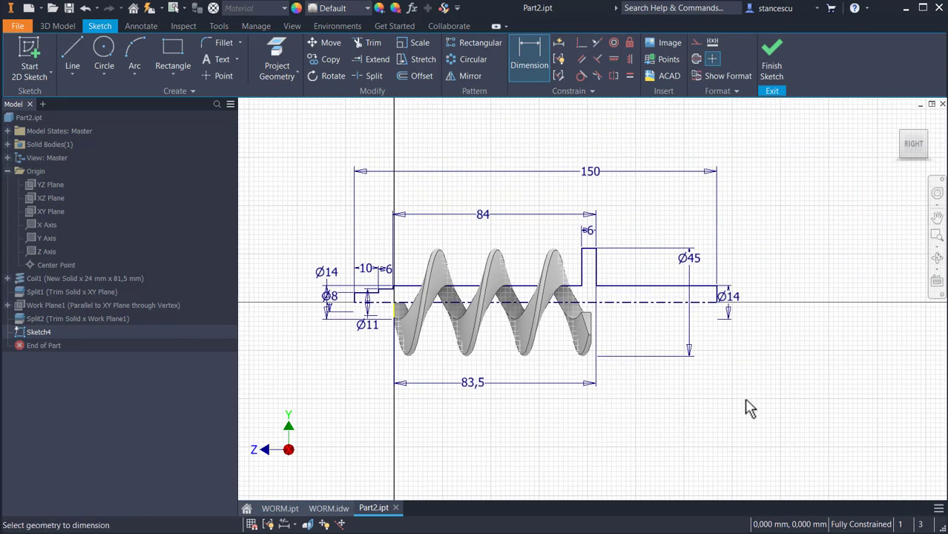
{"action": "key", "text": "Escape"}
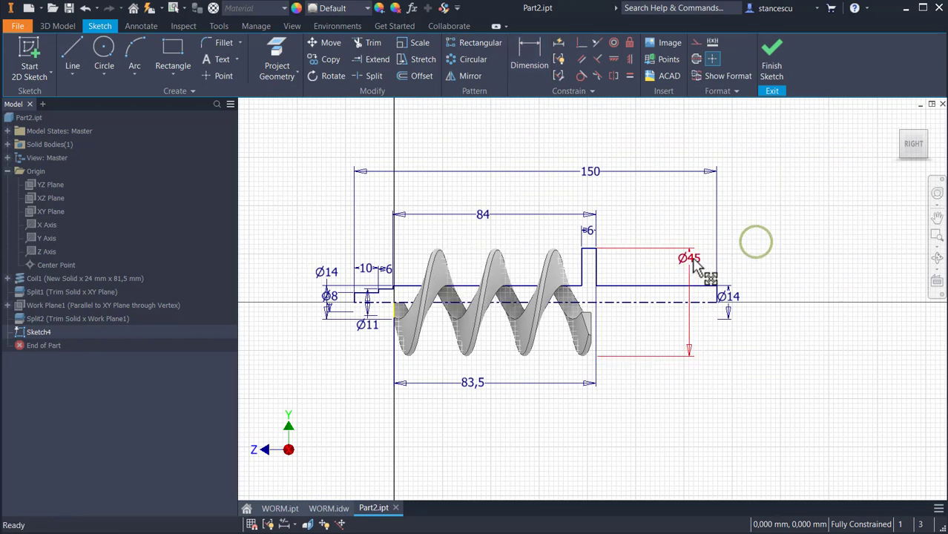
- Reposition the 45 mm, 150 mm and both 14 mm dimensions closer to the shaft profile and finish the sketch
{"action": "left_click_drag", "start_coordinate": [690, 258], "coordinate": [622, 269]}
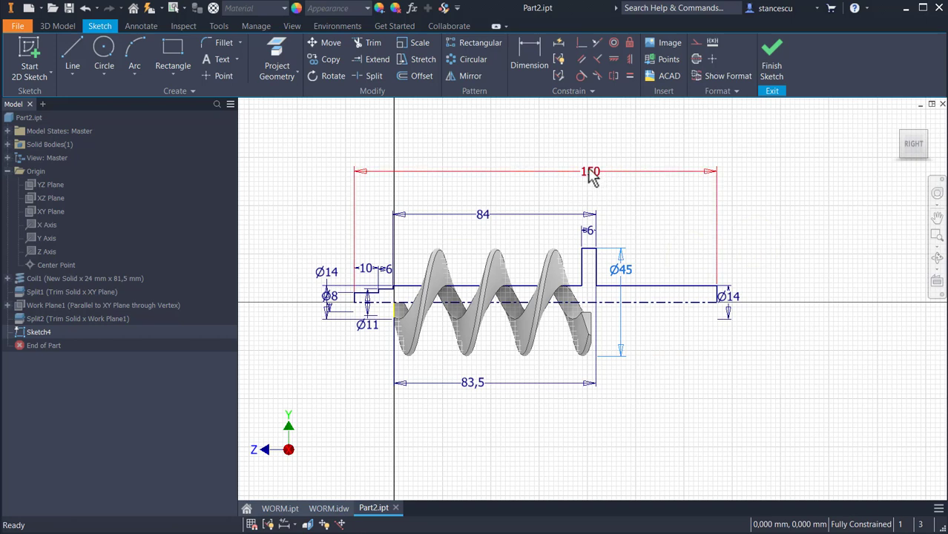
{"action": "left_click_drag", "start_coordinate": [590, 172], "coordinate": [547, 197]}
{"action": "left_click_drag", "start_coordinate": [735, 306], "coordinate": [730, 295]}
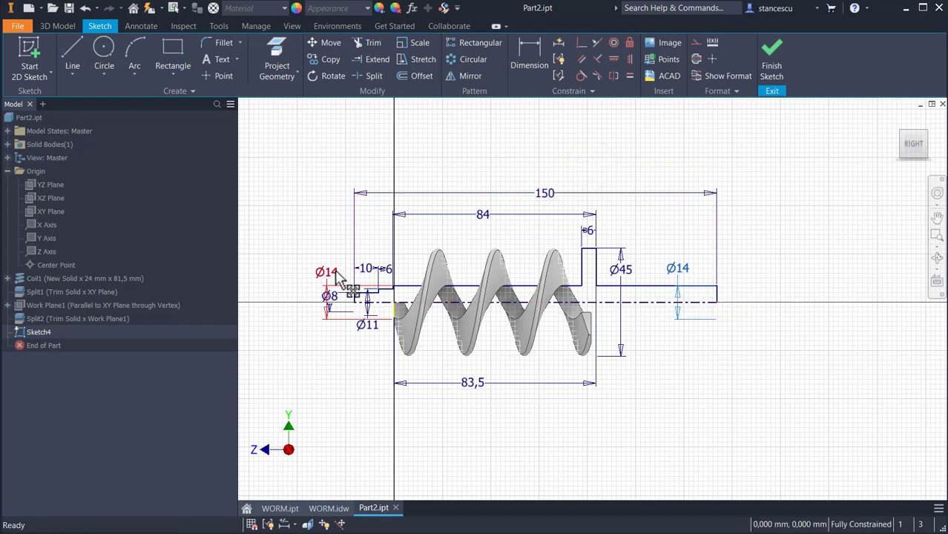
{"action": "left_click_drag", "start_coordinate": [340, 275], "coordinate": [475, 272]}
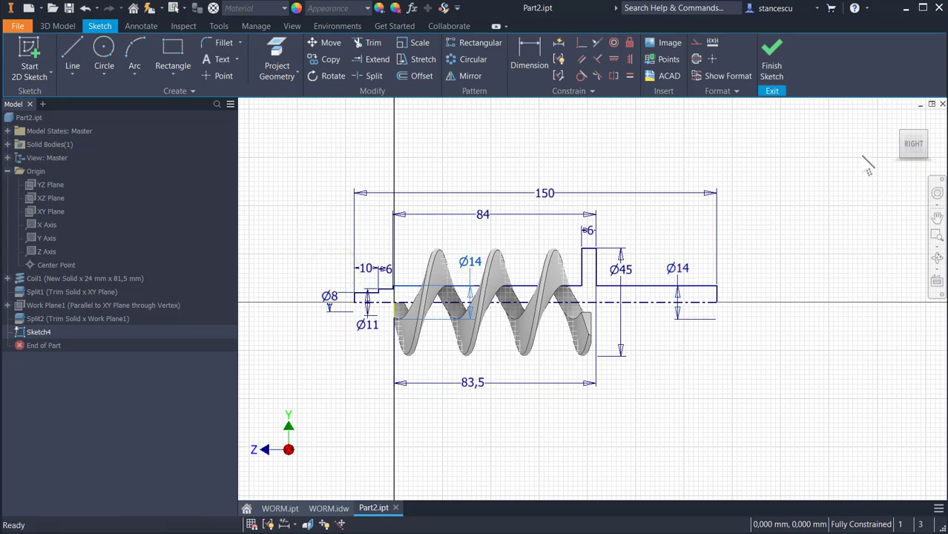
{"action": "key", "text": "Home"}
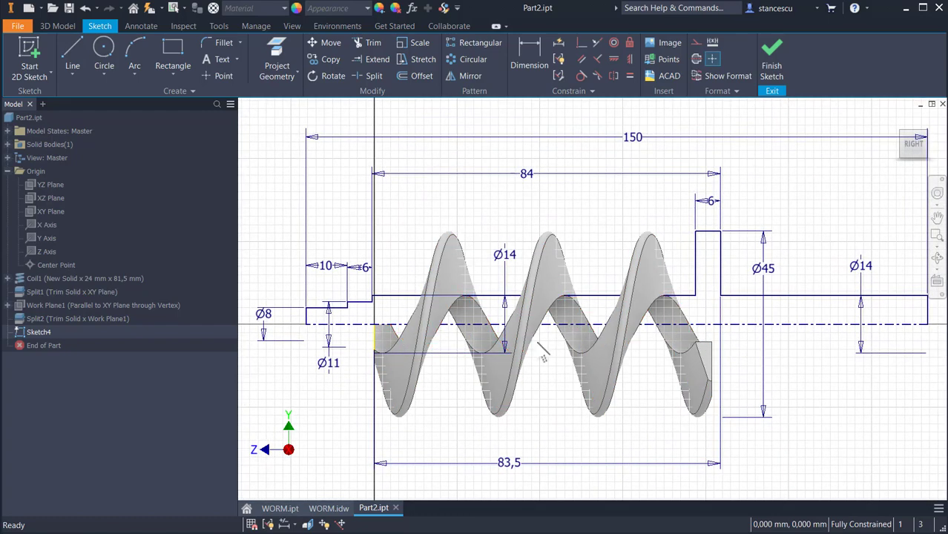
{"action": "left_click", "coordinate": [772, 57]}
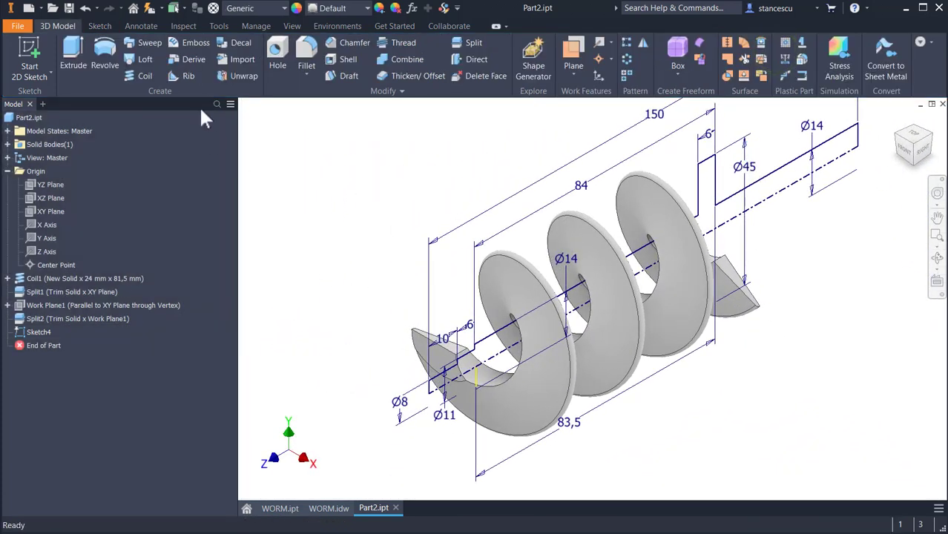
- Revolve the shaft profile a full 360° about its centreline, joined to the coil
{"action": "left_click", "coordinate": [105, 51]}
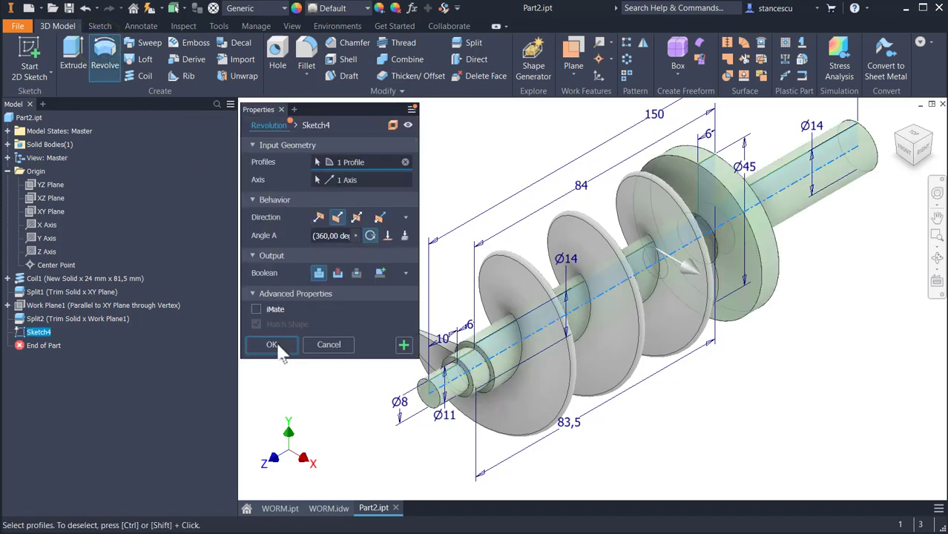
{"action": "left_click", "coordinate": [273, 345]}
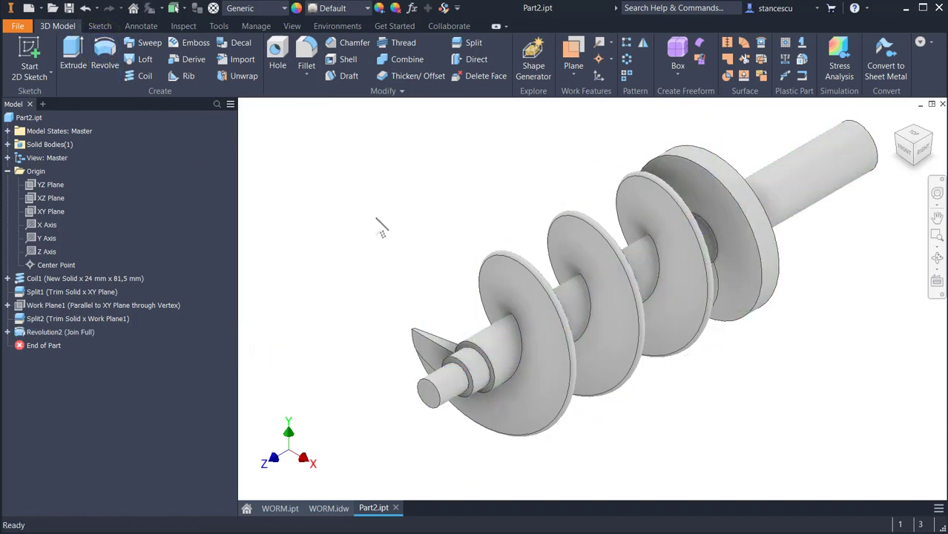
{"action": "key", "text": "F6"}
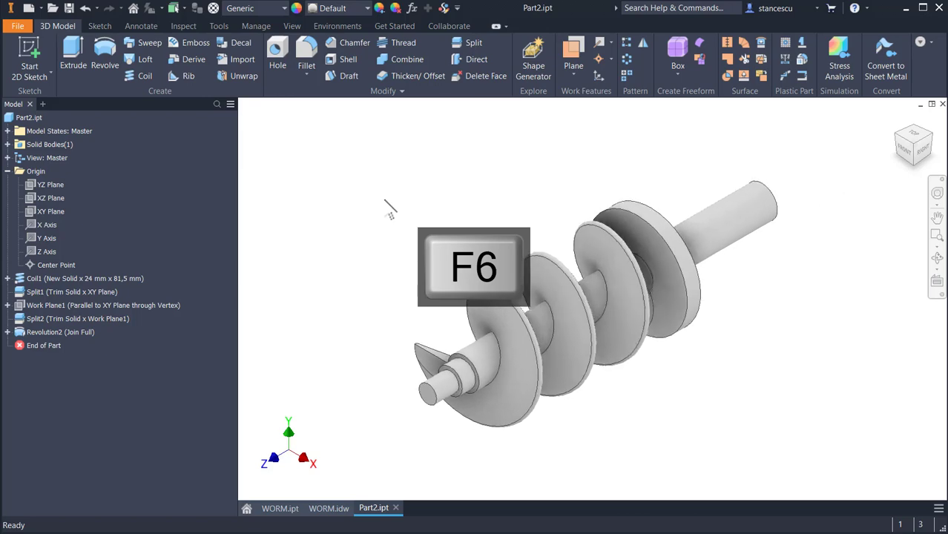
- Examine the square sections and their dimensions at both shaft ends in the WORM.idw drawing
{"action": "left_click", "coordinate": [338, 512]}
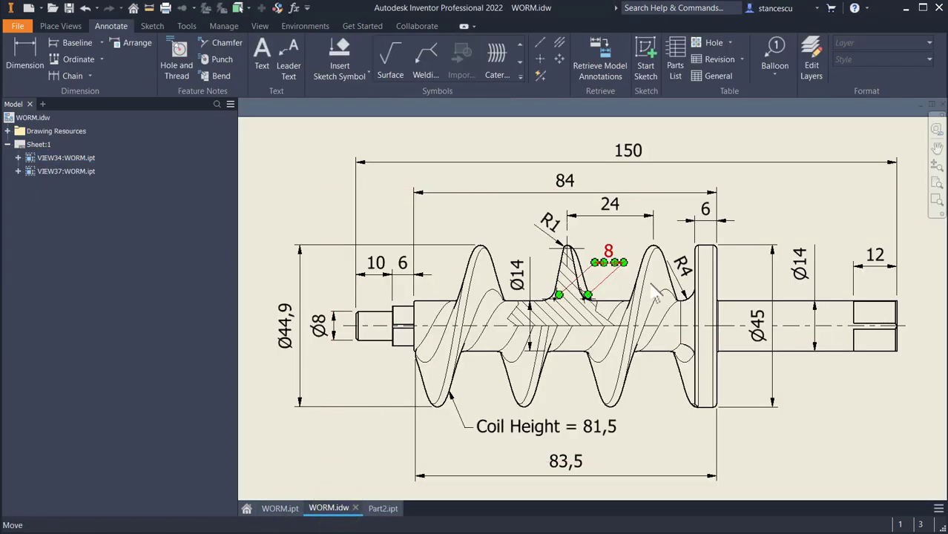
{"action": "key", "text": "F6"}
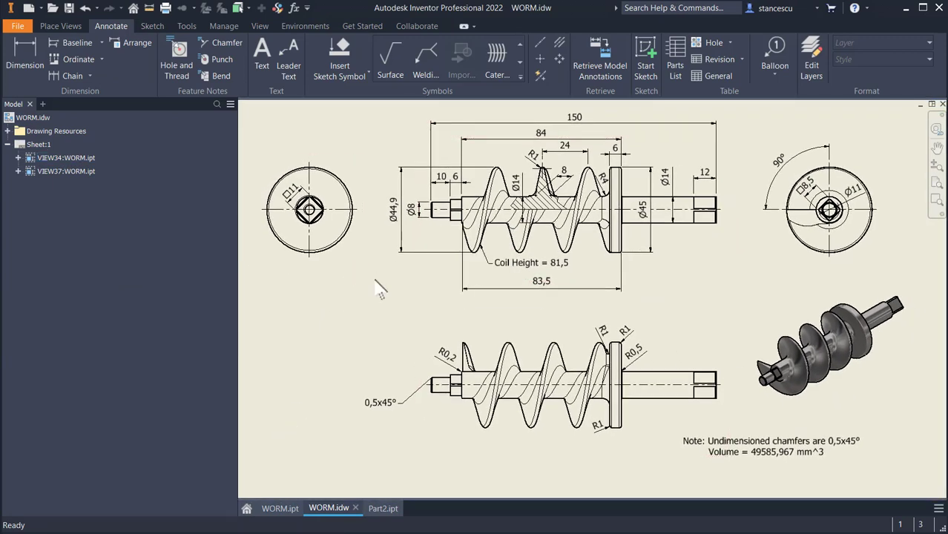
{"action": "scroll", "coordinate": [772, 386], "scroll_direction": "up", "scroll_amount": 4}
{"action": "scroll", "coordinate": [776, 377], "scroll_direction": "up", "scroll_amount": 2}
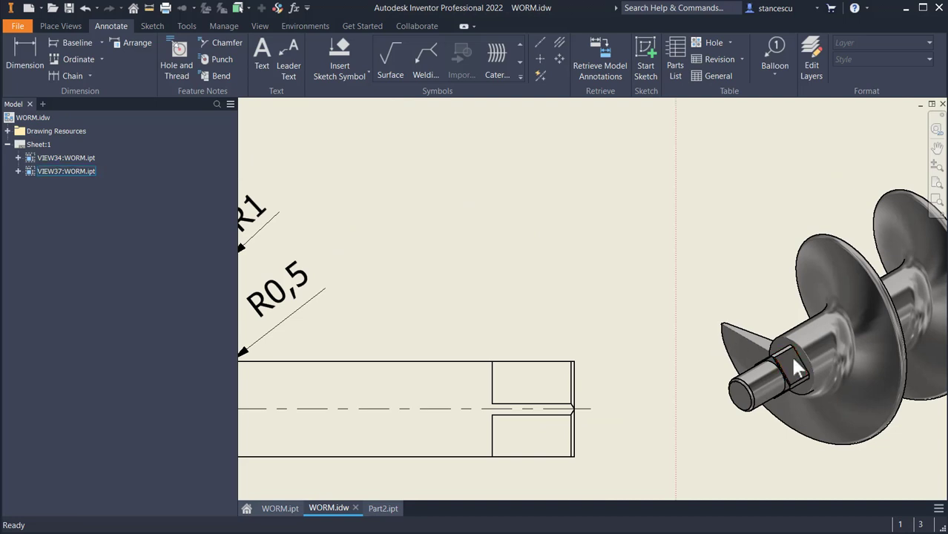
{"action": "scroll", "coordinate": [794, 358], "scroll_direction": "down", "scroll_amount": 2}
{"action": "middle_click_drag", "start_coordinate": [783, 330], "coordinate": [547, 355]}
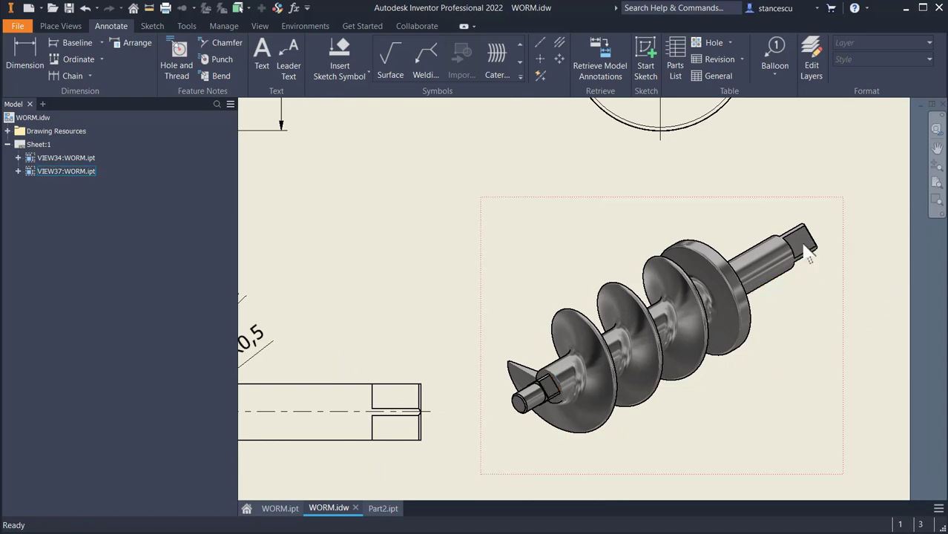
{"action": "mouse_move", "coordinate": [684, 206]}
{"action": "middle_mouse_down"}
{"action": "mouse_move", "coordinate": [663, 261]}
{"action": "mouse_move", "coordinate": [800, 364]}
{"action": "middle_mouse_up"}
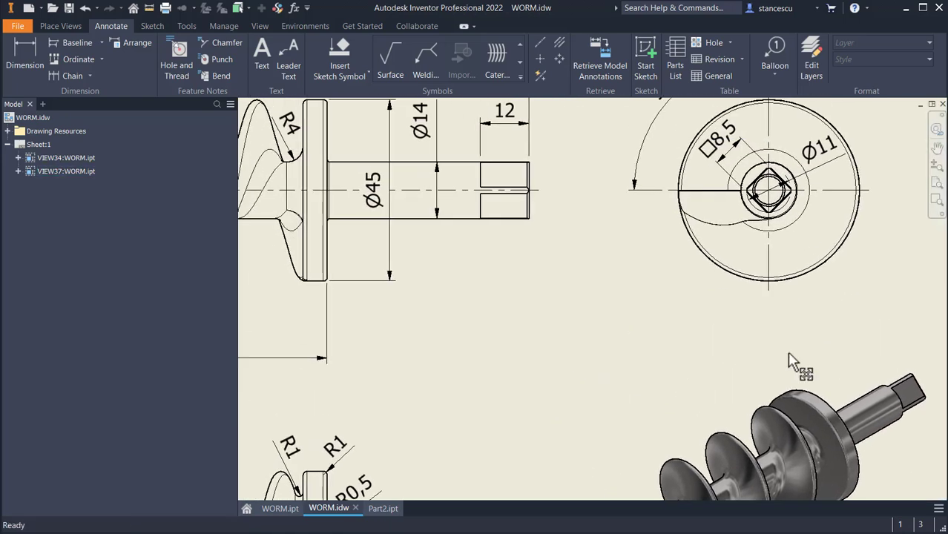
{"action": "middle_click_drag", "start_coordinate": [658, 366], "coordinate": [663, 420]}
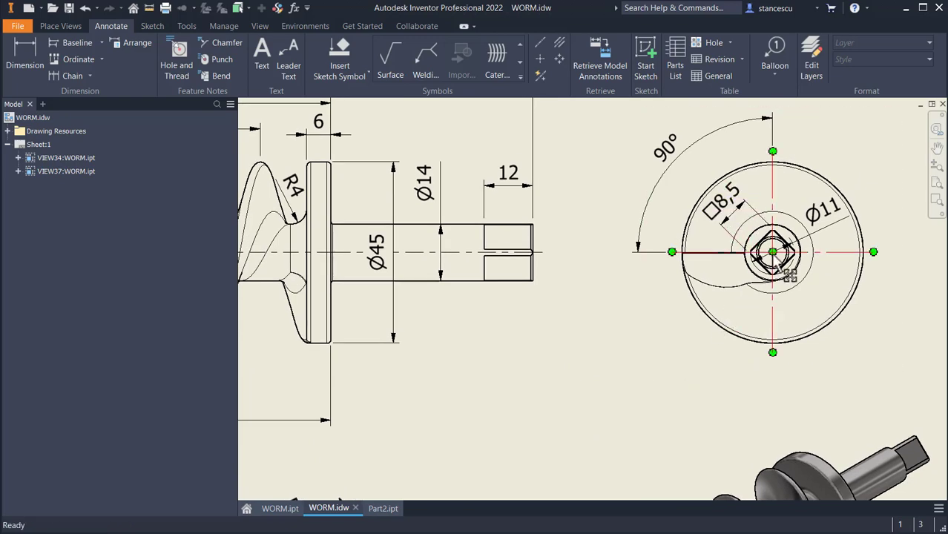
{"action": "middle_click_drag", "start_coordinate": [603, 376], "coordinate": [895, 352]}
{"action": "middle_click_drag", "start_coordinate": [606, 359], "coordinate": [928, 401]}
{"action": "middle_click_drag", "start_coordinate": [534, 414], "coordinate": [640, 377]}
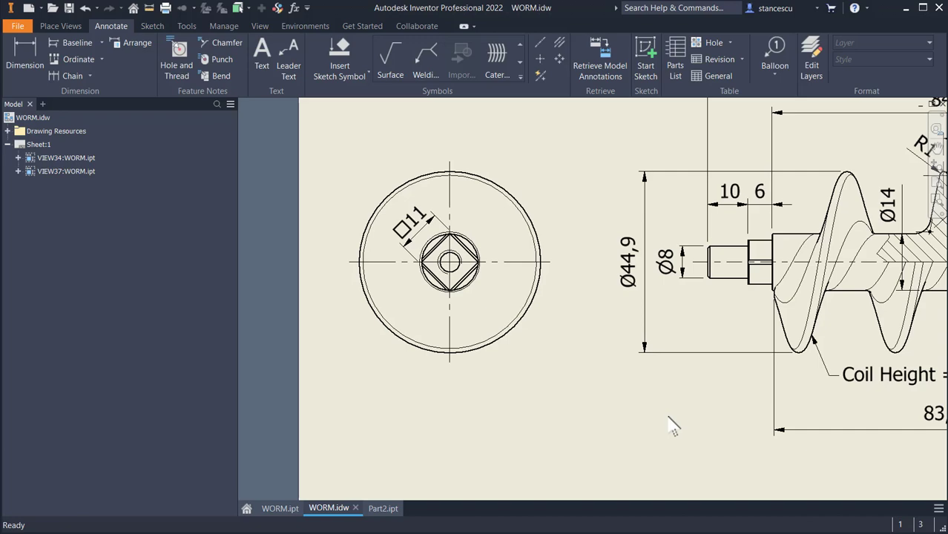
{"action": "key", "text": "F6"}
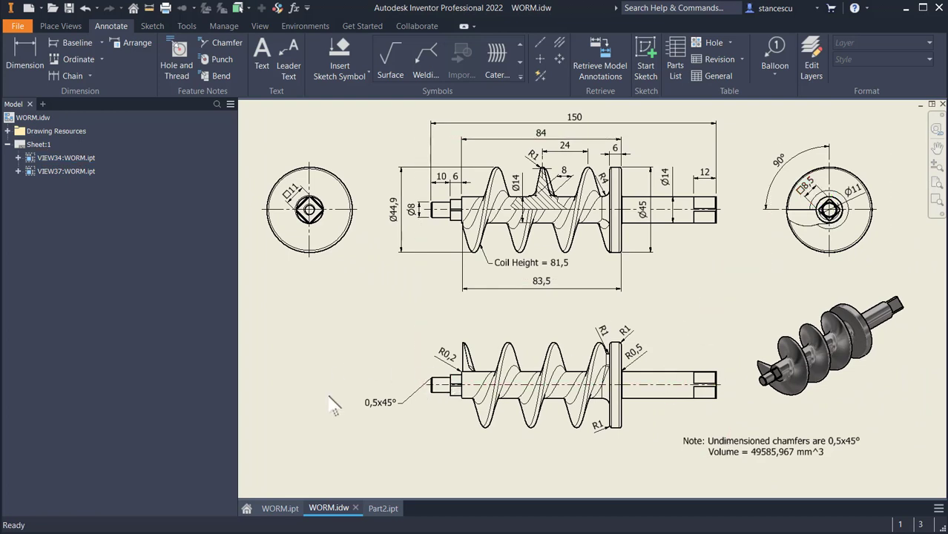
- Return to Part2.ipt and start a sketch on the ring-shaped shoulder face between the 8 mm and 11 mm shaft steps
{"action": "left_click", "coordinate": [387, 509]}
{"action": "scroll", "coordinate": [467, 371], "scroll_direction": "up", "scroll_amount": 5}
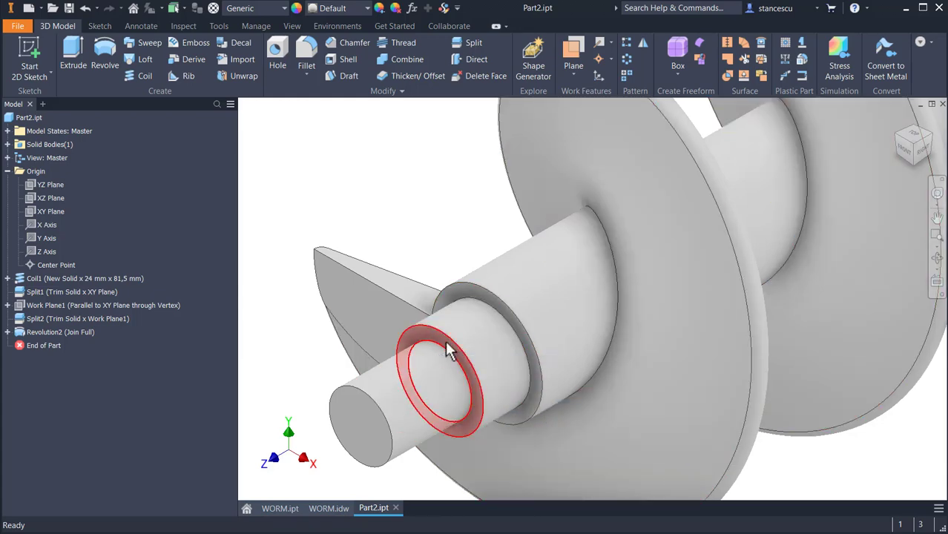
{"action": "left_click", "coordinate": [449, 351]}
{"action": "left_click", "coordinate": [528, 335]}
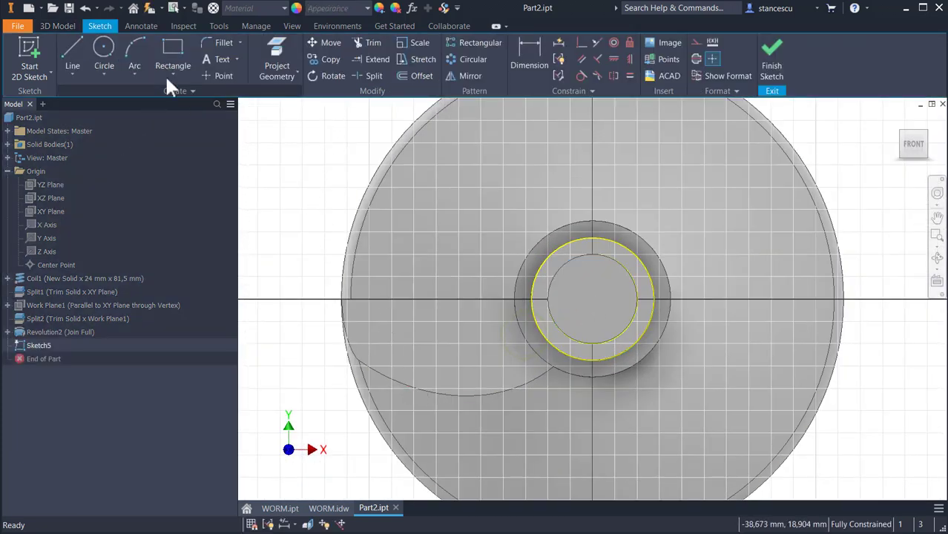
- Draw a four-sided polygon centred on the shaft axis, with one vertex about 6,2 mm horizontally from the centre
{"action": "left_click", "coordinate": [169, 75]}
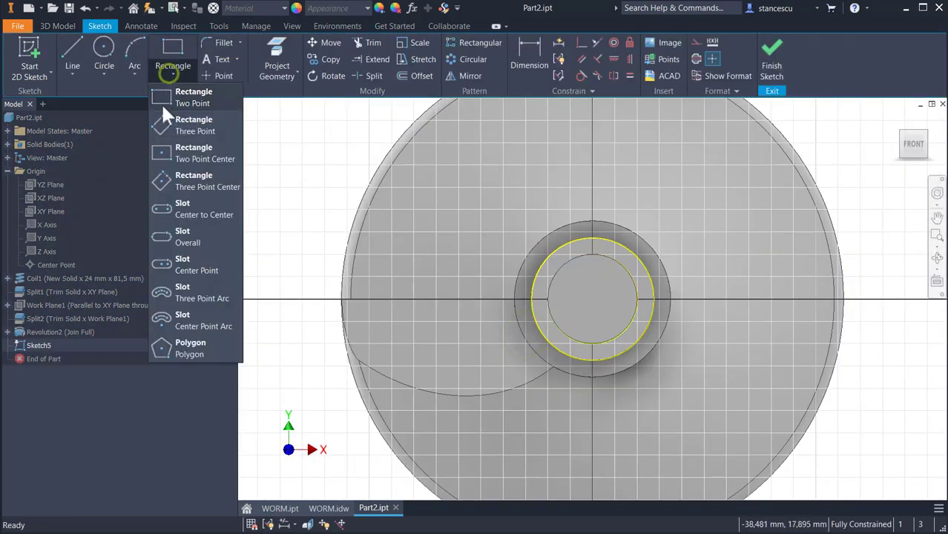
{"action": "left_click", "coordinate": [184, 344]}
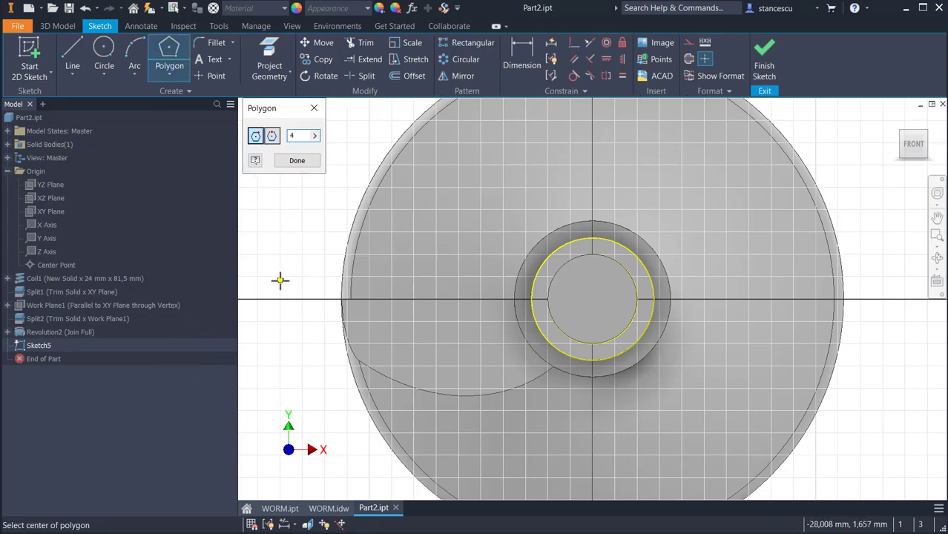
{"action": "left_click", "coordinate": [593, 299]}
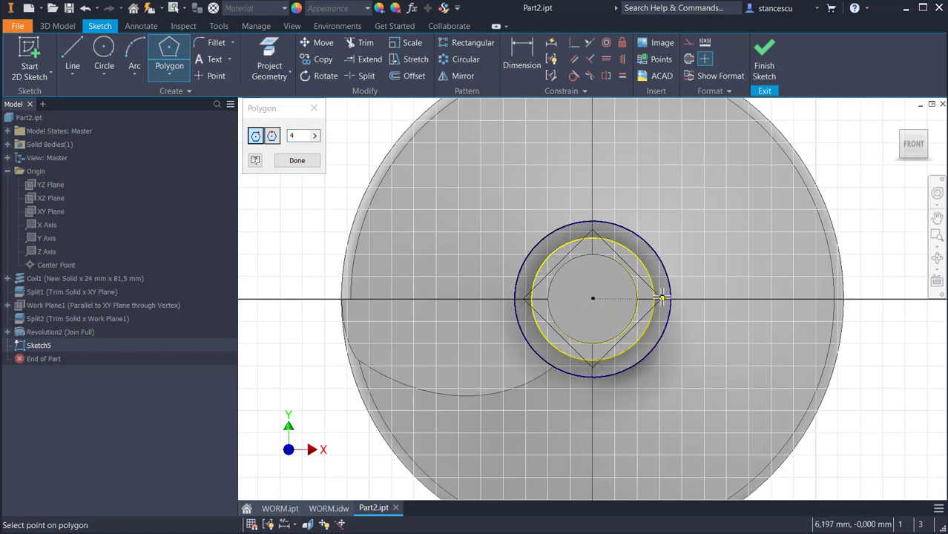
{"action": "left_click", "coordinate": [662, 299]}
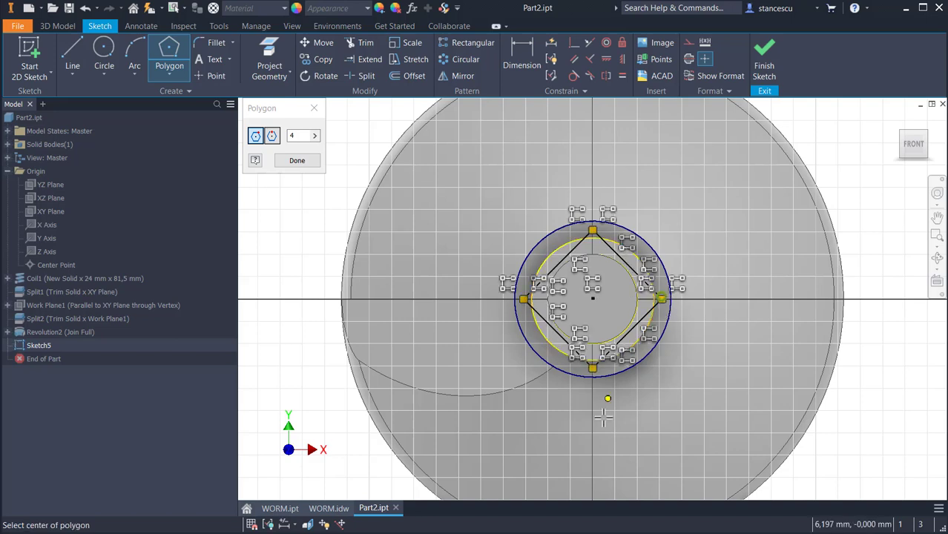
{"action": "key", "text": "Escape"}
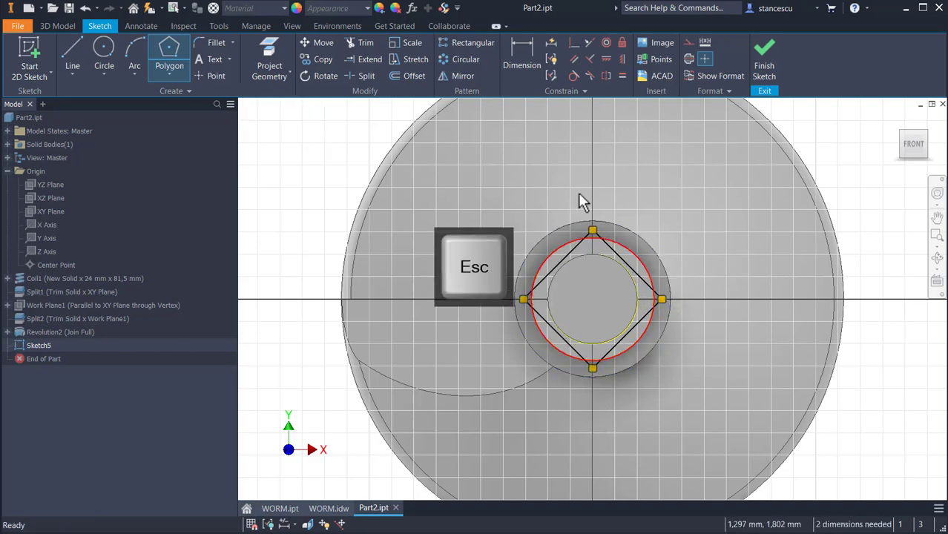
- Slice the graphics at the sketch plane and constrain the square's side vertex horizontally to the shaft centre
{"action": "key", "text": "F7"}
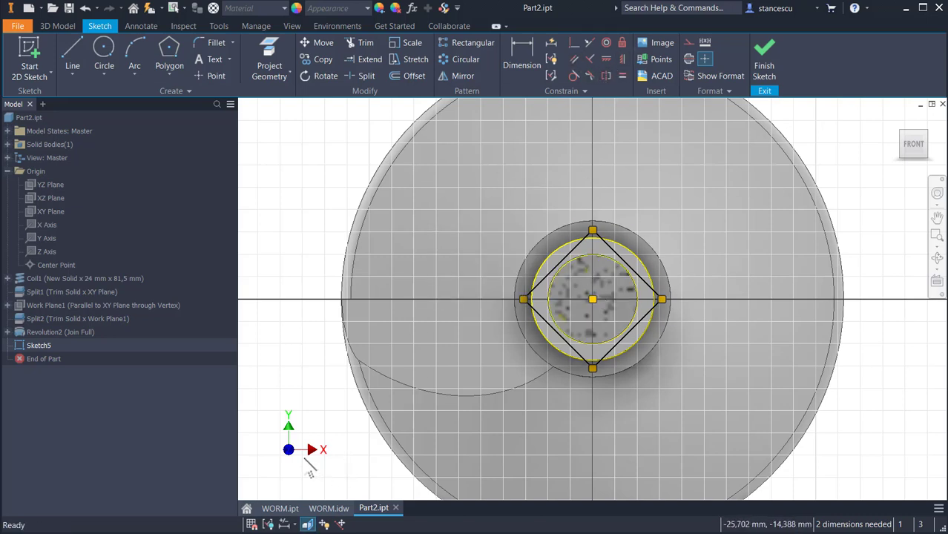
{"action": "left_click", "coordinate": [603, 61]}
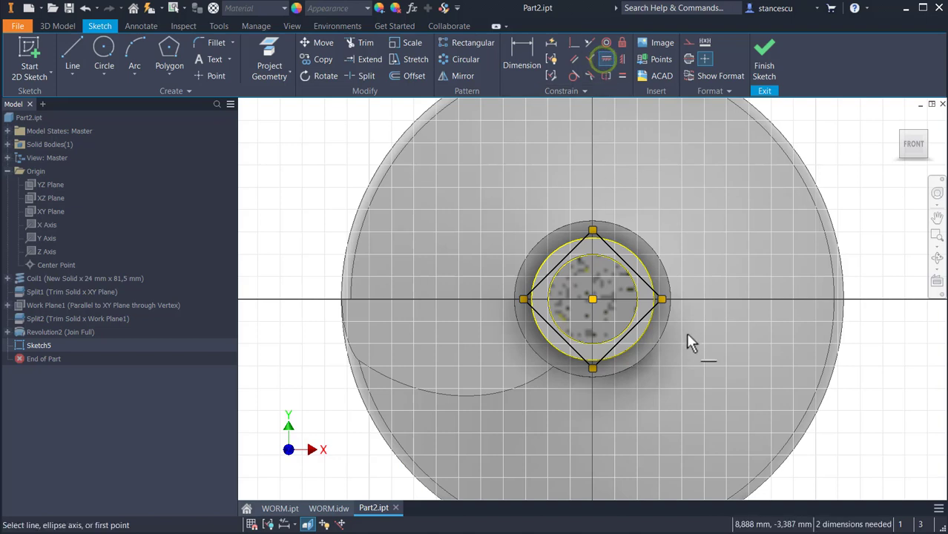
{"action": "left_click", "coordinate": [663, 299]}
{"action": "left_click", "coordinate": [592, 300]}
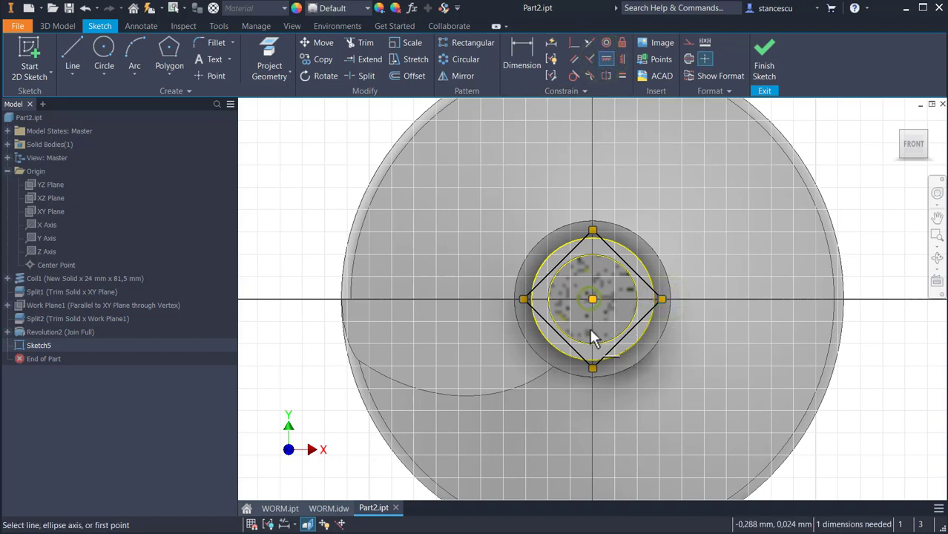
- Dimension the square's side length as 8,5 mm and finish the sketch
{"action": "left_click", "coordinate": [519, 47]}
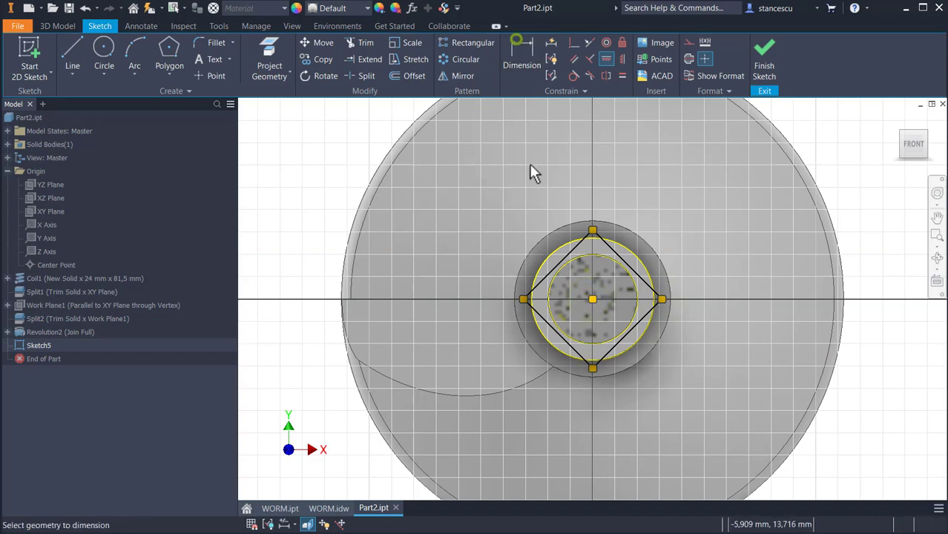
{"action": "left_click", "coordinate": [542, 322]}
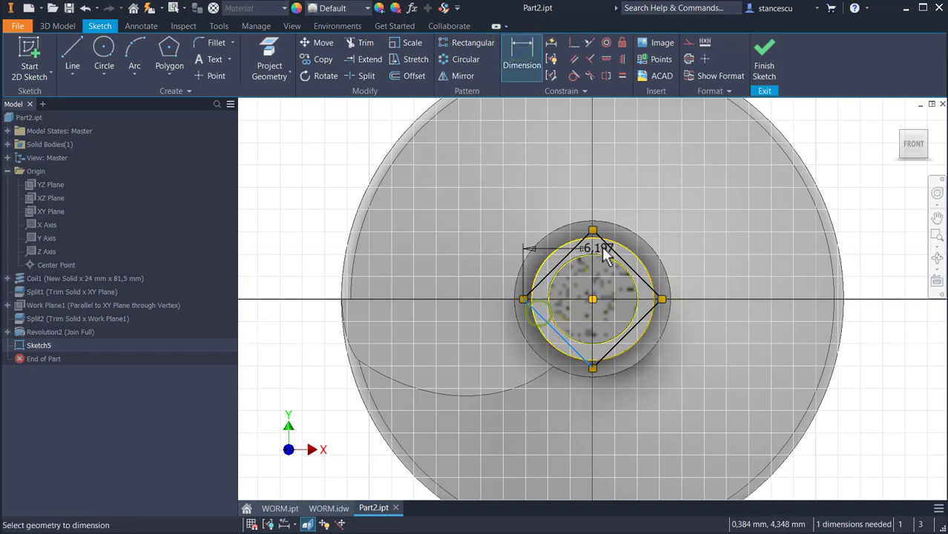
{"action": "left_click", "coordinate": [608, 248]}
{"action": "left_click", "coordinate": [501, 227]}
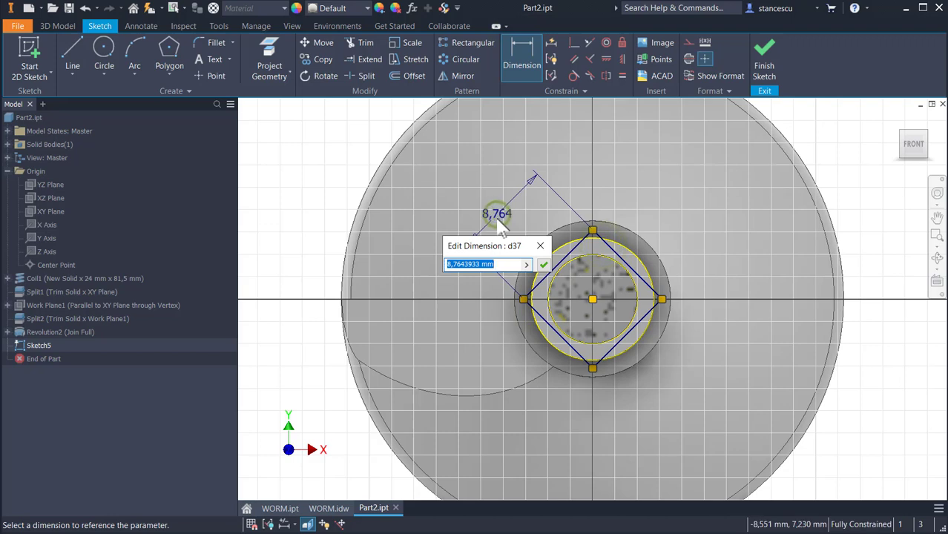
{"action": "type", "text": "8,5"}
{"action": "key", "text": "Return"}
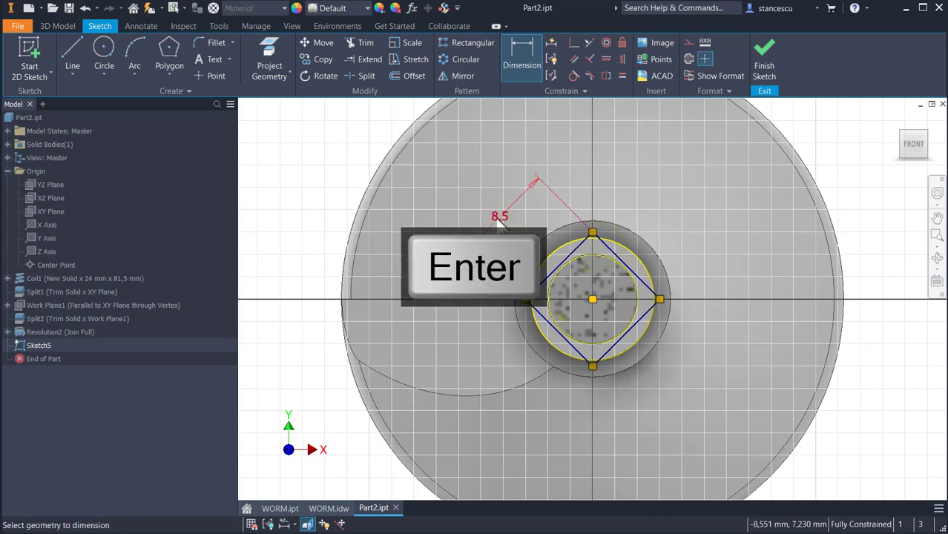
{"action": "left_click", "coordinate": [765, 63]}
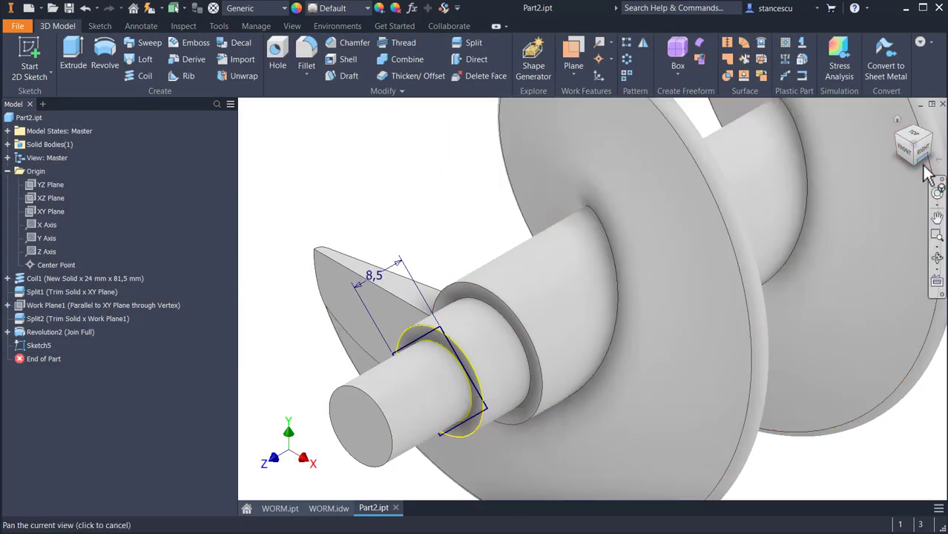
- Start an extrusion and select the four circular segments outside the 8,5 mm square on the shaft shoulder as profiles
{"action": "left_click", "coordinate": [907, 149]}
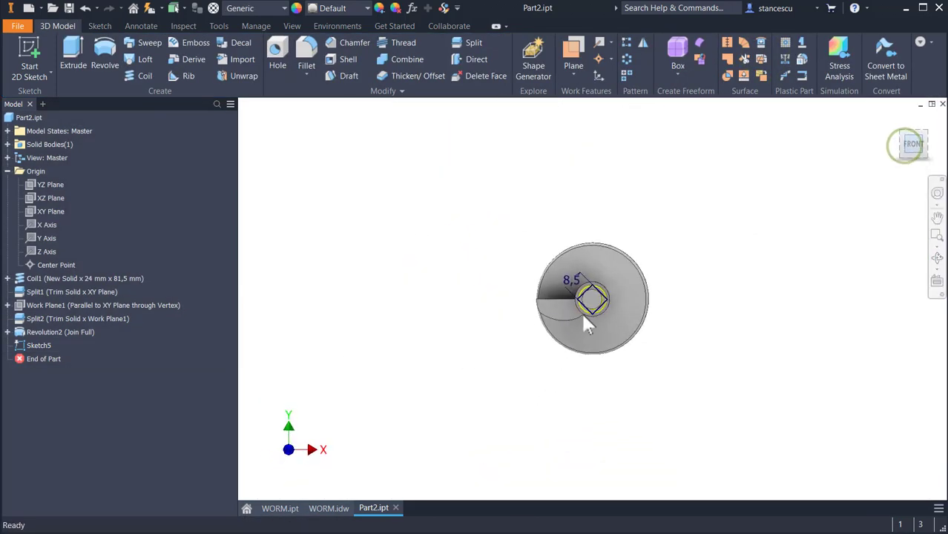
{"action": "scroll", "coordinate": [584, 319], "scroll_direction": "down", "scroll_amount": 8}
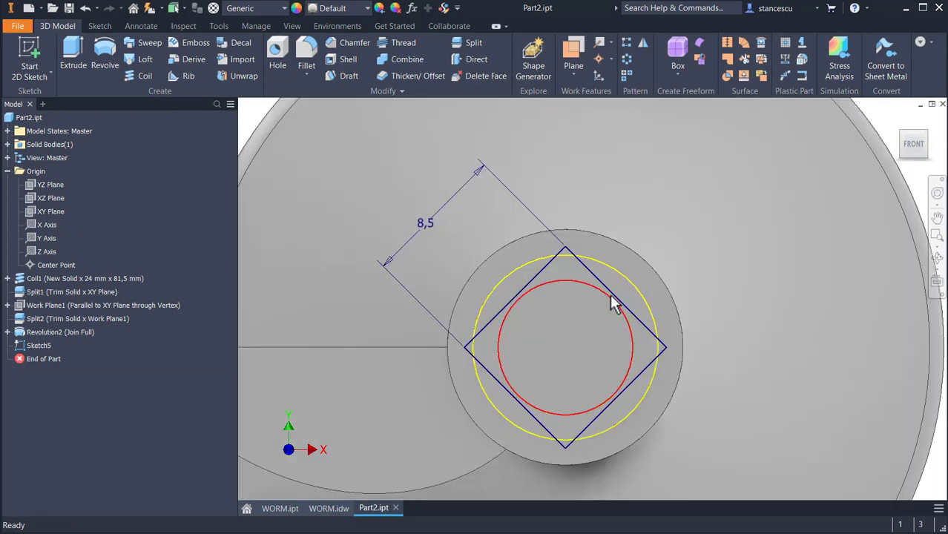
{"action": "middle_click_drag", "start_coordinate": [613, 304], "coordinate": [607, 274]}
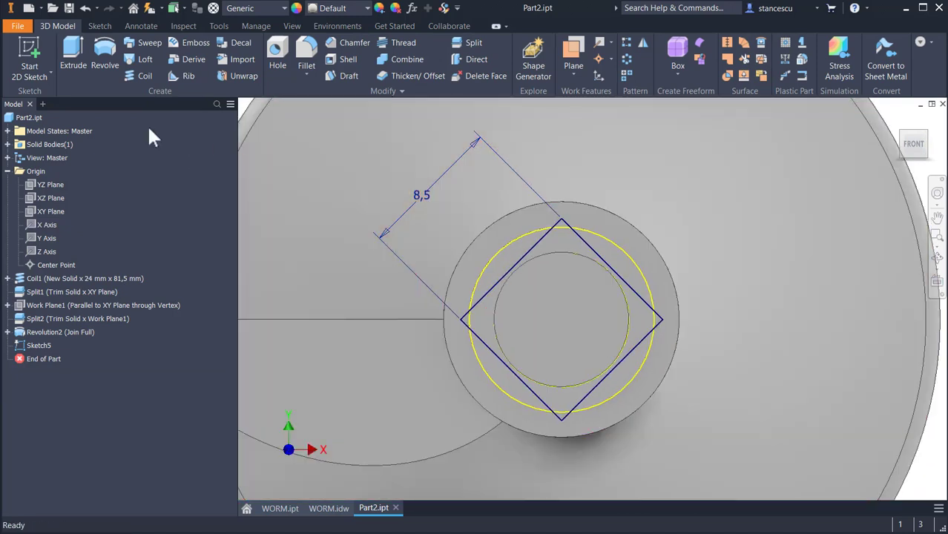
{"action": "left_click", "coordinate": [77, 58]}
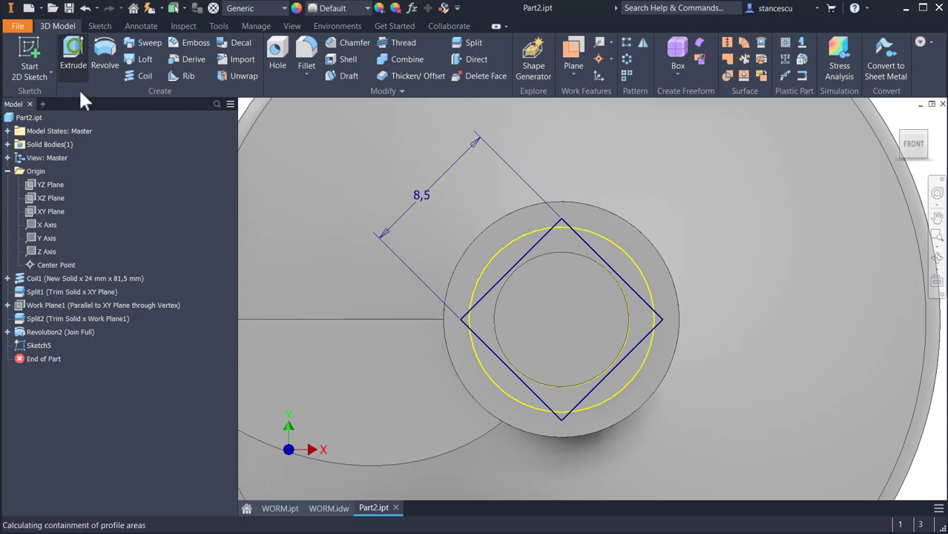
{"action": "left_click", "coordinate": [517, 255]}
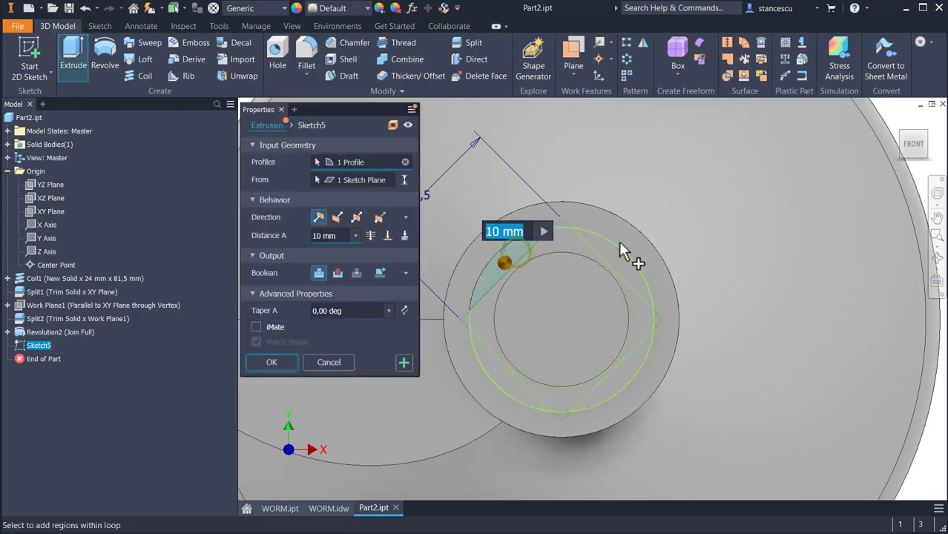
{"action": "left_click", "coordinate": [629, 274]}
{"action": "left_click", "coordinate": [635, 362]}
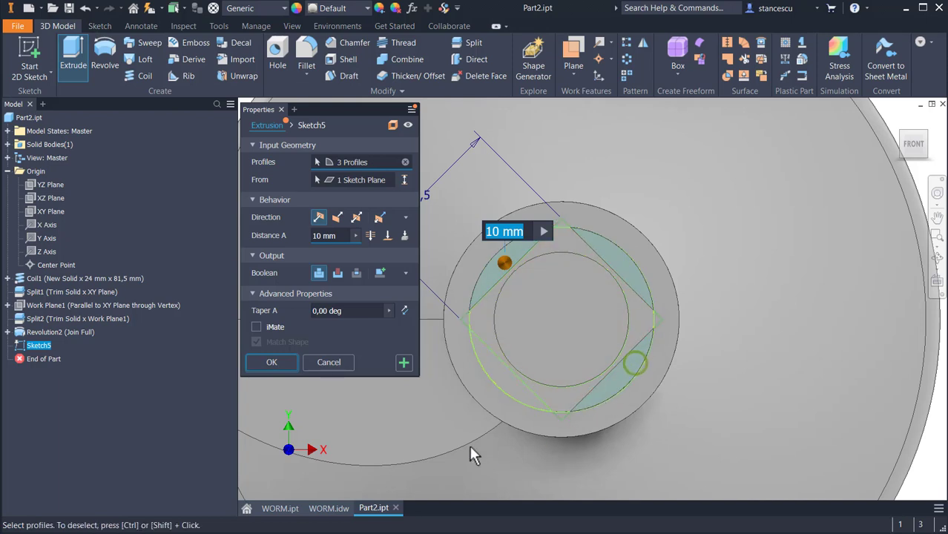
{"action": "left_click", "coordinate": [494, 372]}
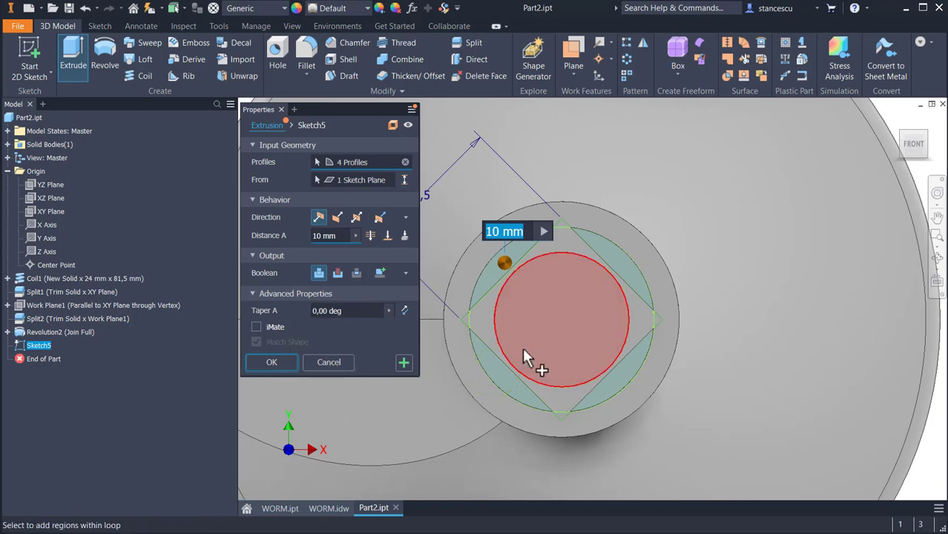
- Cut the four segments in the flipped direction, into the shaft, up to the next ring-shaped shoulder face
{"action": "mouse_move", "coordinate": [767, 253]}
{"action": "middle_mouse_down", "text": "shift"}
{"action": "mouse_move", "coordinate": [615, 382]}
{"action": "mouse_move", "coordinate": [609, 304]}
{"action": "mouse_move", "coordinate": [516, 328]}
{"action": "mouse_move", "coordinate": [471, 326]}
{"action": "middle_mouse_up", "text": "shift"}
{"action": "scroll", "coordinate": [615, 383], "scroll_direction": "down", "scroll_amount": 4}
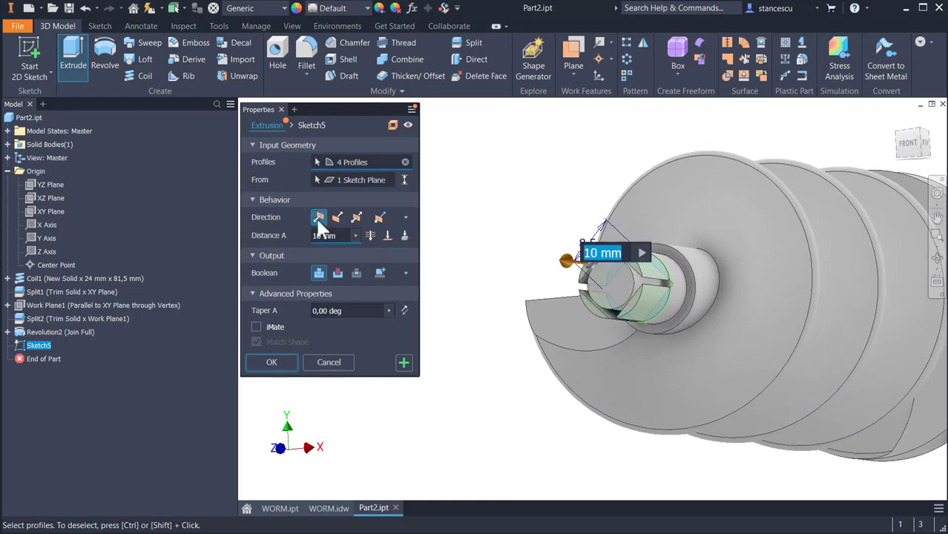
{"action": "left_click", "coordinate": [337, 217]}
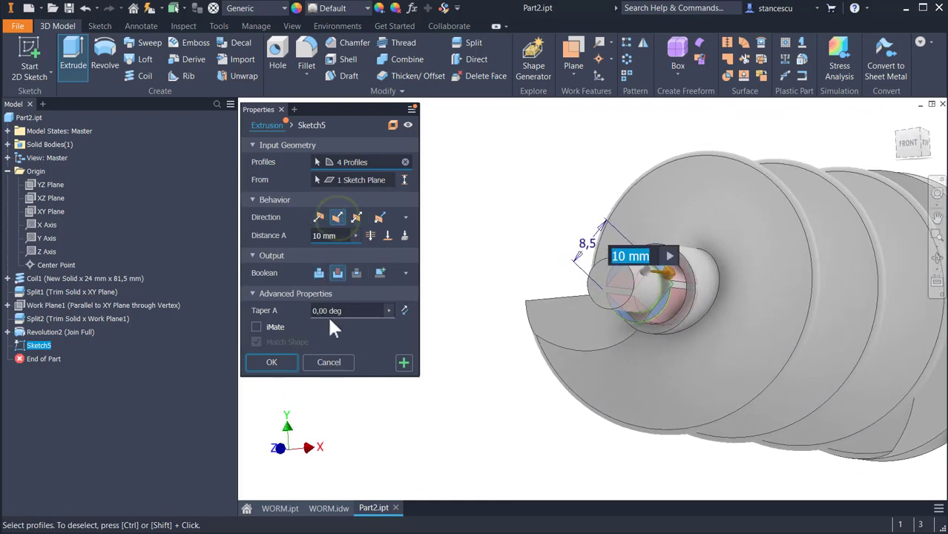
{"action": "middle_click_drag", "start_coordinate": [519, 349], "coordinate": [469, 356], "text": "shift"}
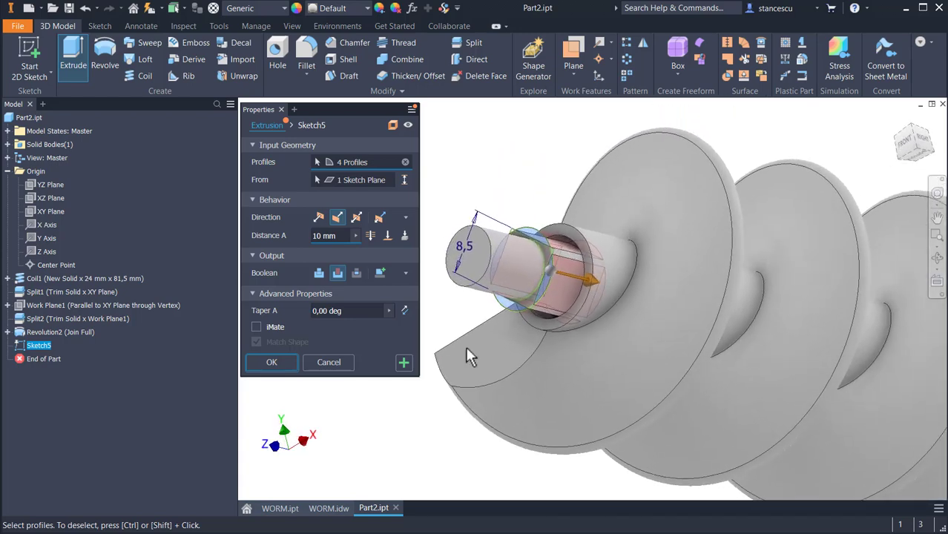
{"action": "left_click", "coordinate": [387, 236]}
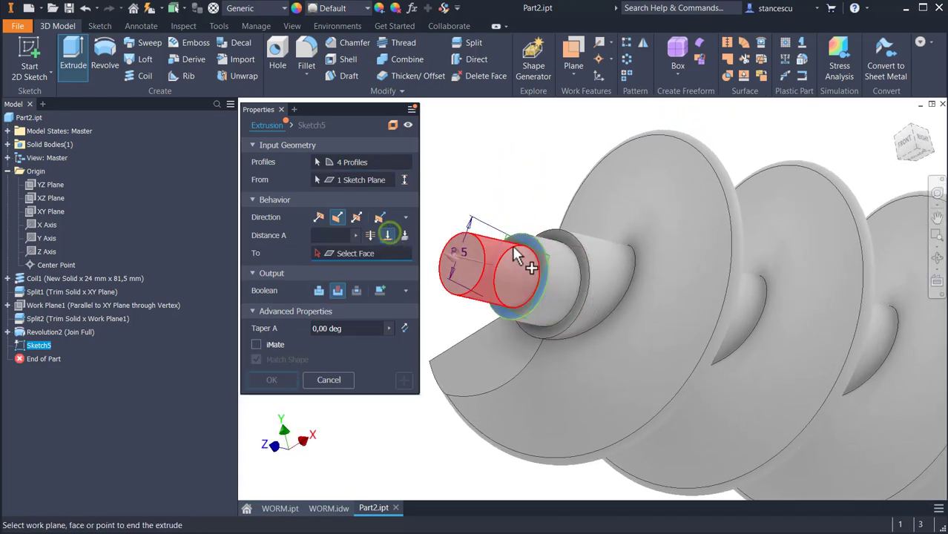
{"action": "left_click", "coordinate": [578, 245]}
{"action": "middle_click_drag", "start_coordinate": [577, 240], "coordinate": [449, 370], "text": "shift"}
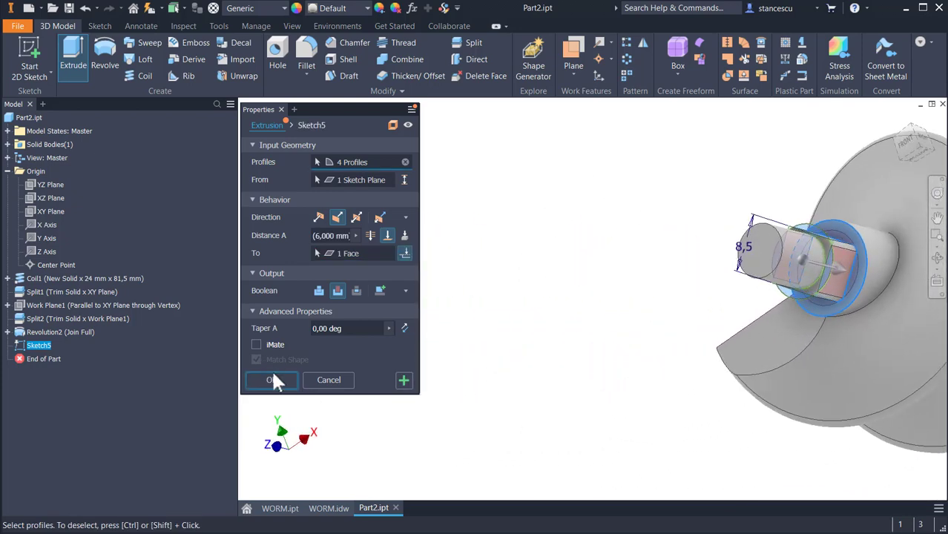
{"action": "left_click", "coordinate": [273, 380]}
- Start a sketch on the shaft's end face beyond the flange and draw a centred four-sided polygon about 13,3 mm across its sides
{"action": "middle_click_drag", "start_coordinate": [271, 377], "coordinate": [646, 248], "text": "shift"}
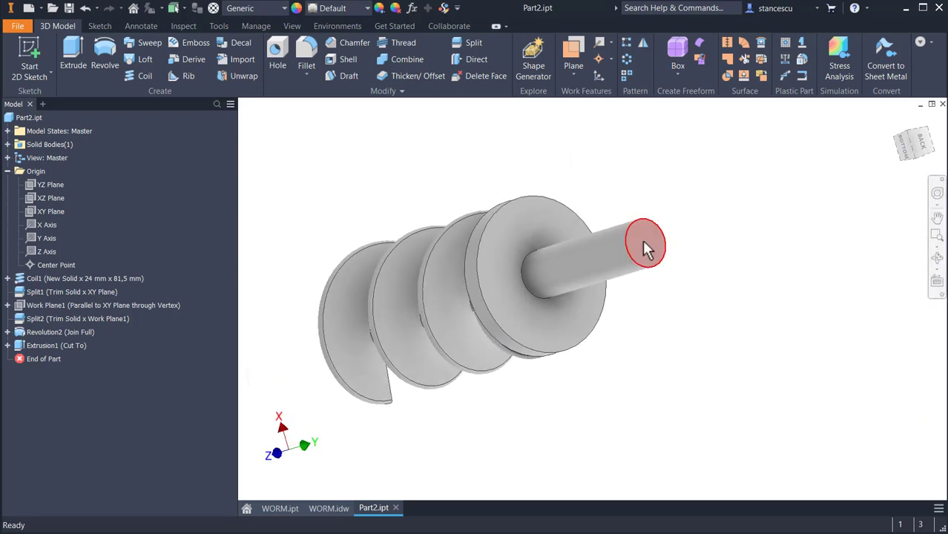
{"action": "left_click", "coordinate": [645, 248]}
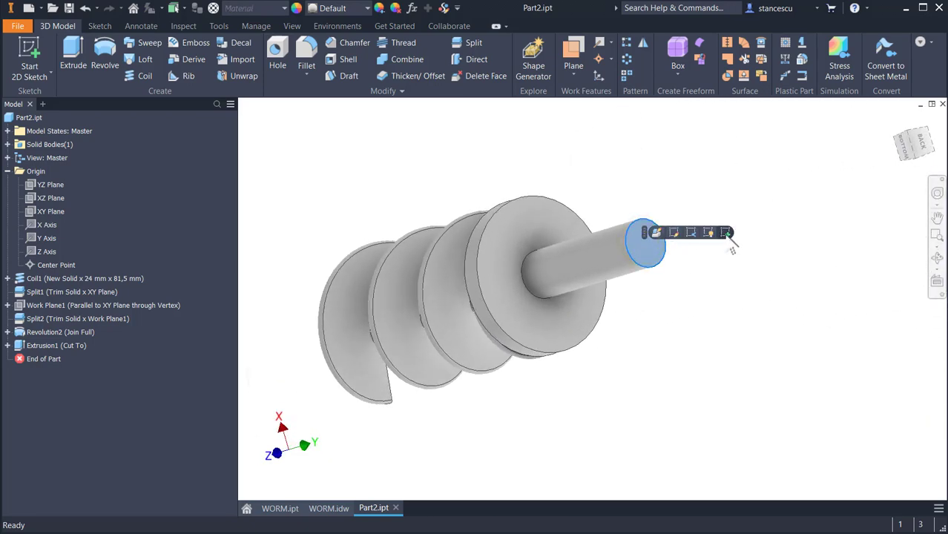
{"action": "left_click", "coordinate": [727, 233]}
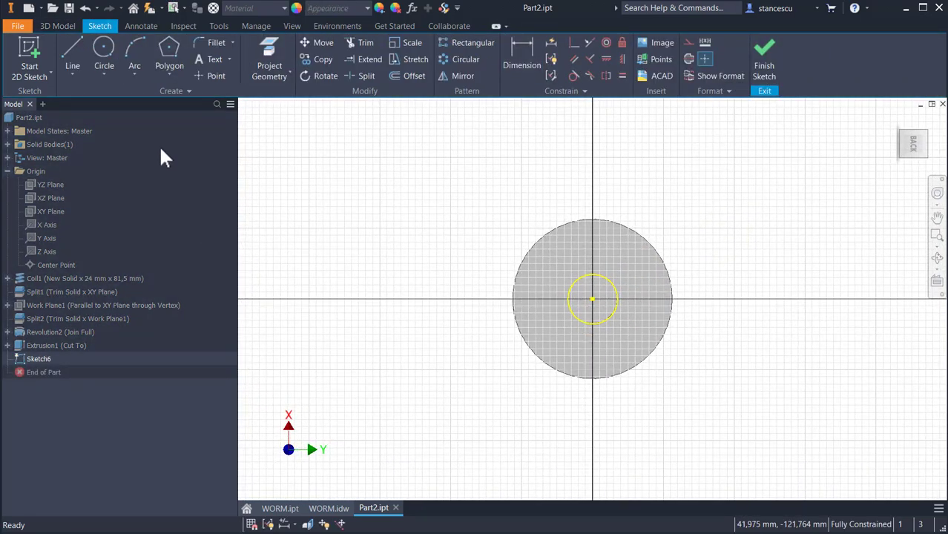
{"action": "left_click", "coordinate": [175, 58]}
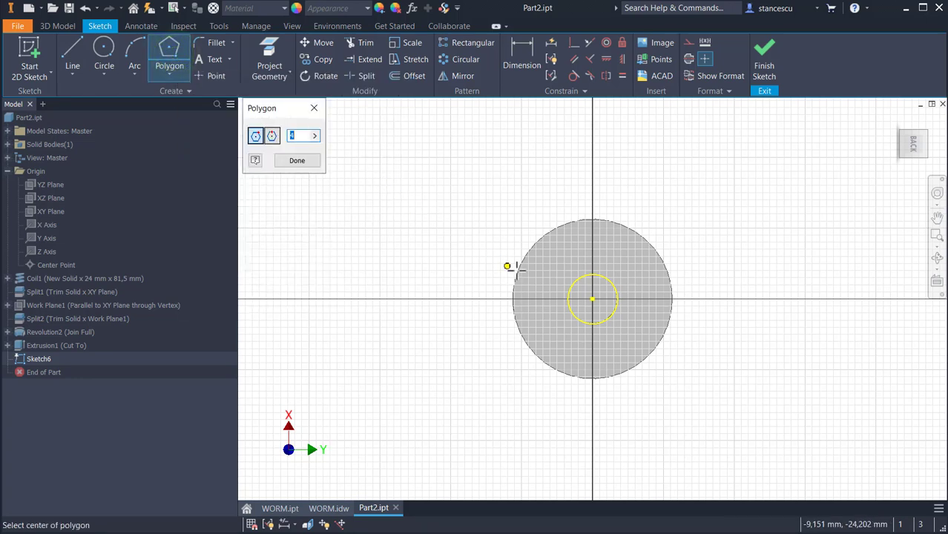
{"action": "left_click", "coordinate": [593, 299]}
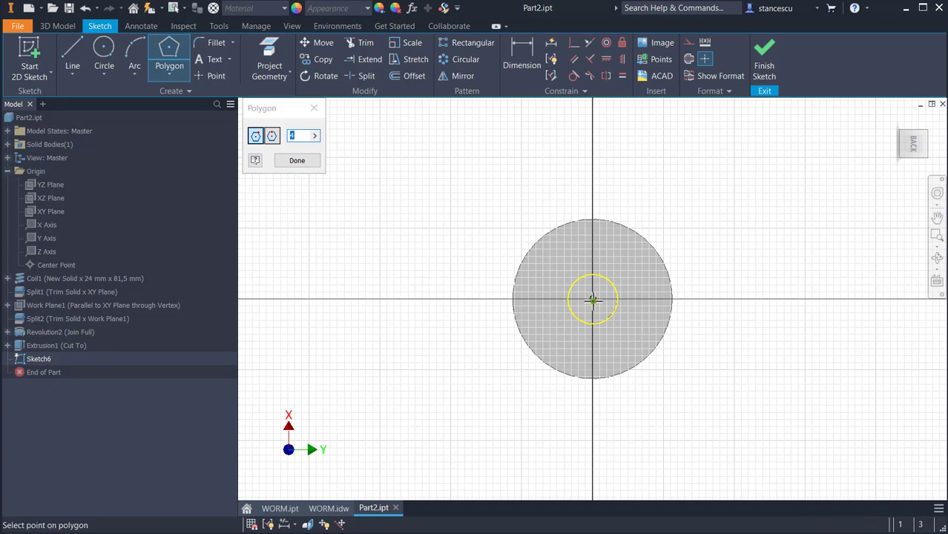
{"action": "left_click", "coordinate": [627, 296]}
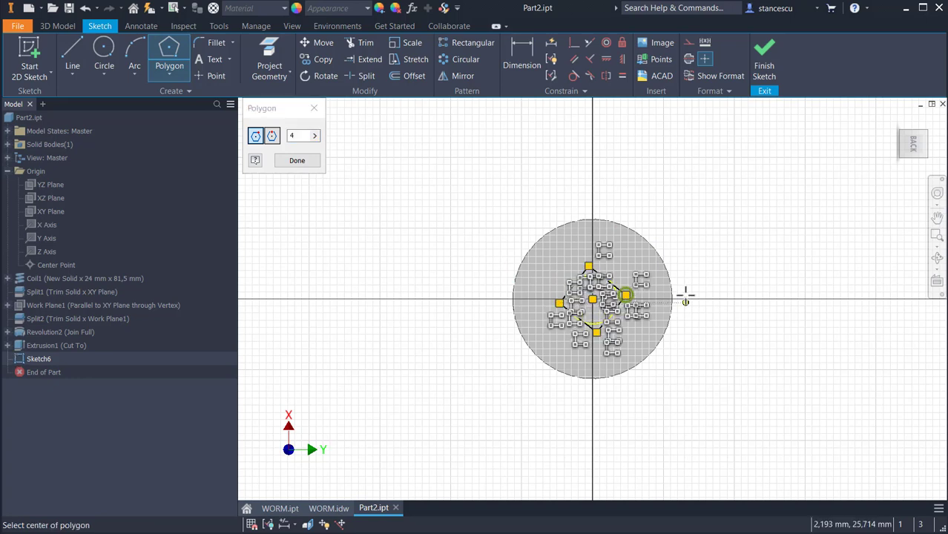
{"action": "scroll", "coordinate": [589, 211], "scroll_direction": "up", "scroll_amount": 3}
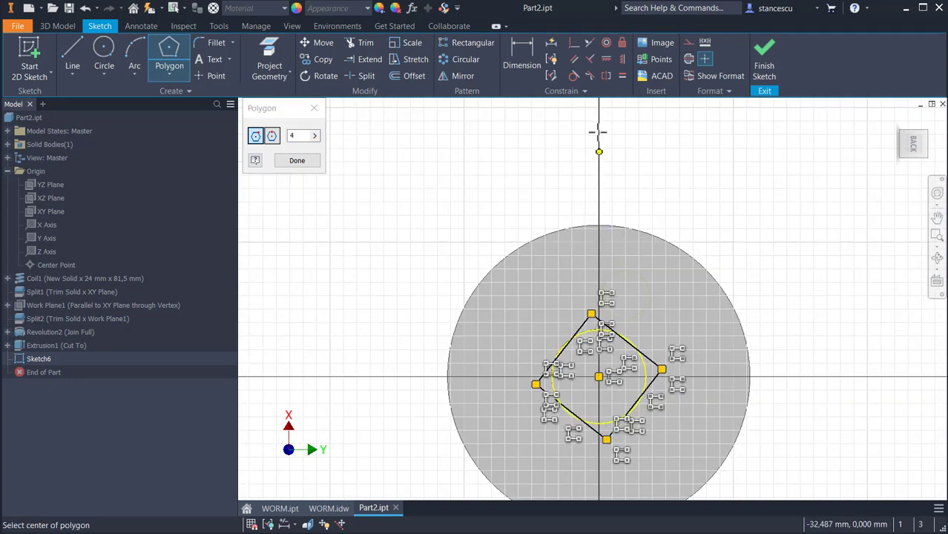
- Try to constrain the new square's side vertex horizontally to the shaft centre, and undo the constraint
{"action": "left_click", "coordinate": [605, 59]}
{"action": "left_click", "coordinate": [598, 375]}
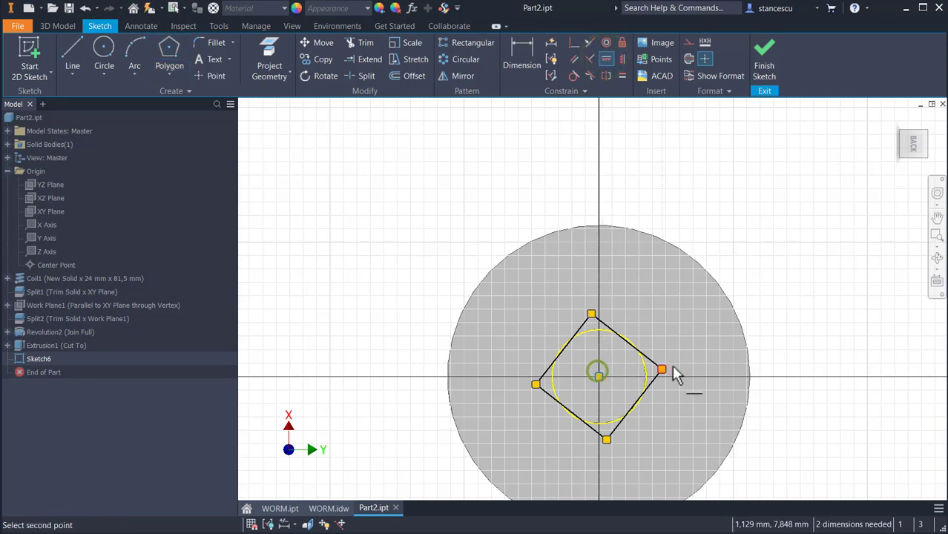
{"action": "left_click", "coordinate": [661, 371]}
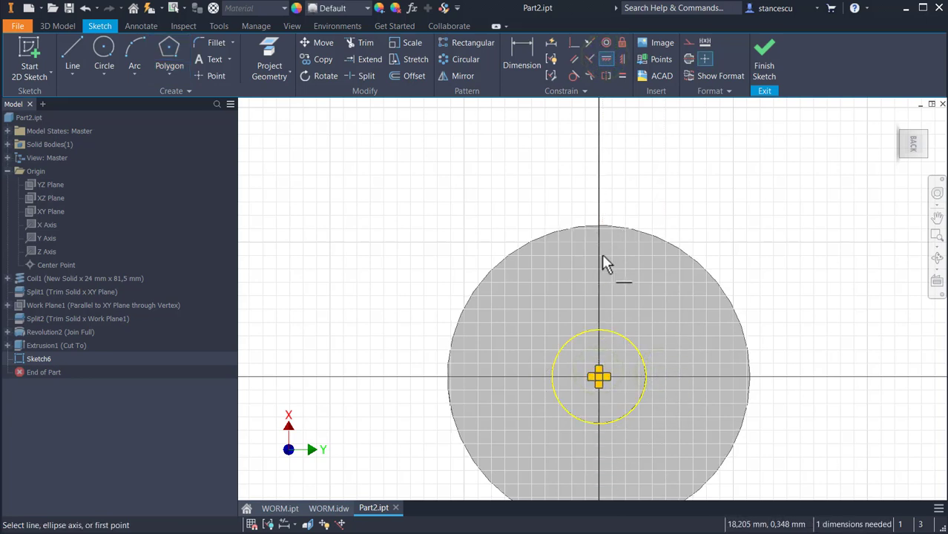
{"action": "key", "text": "ctrl+z"}
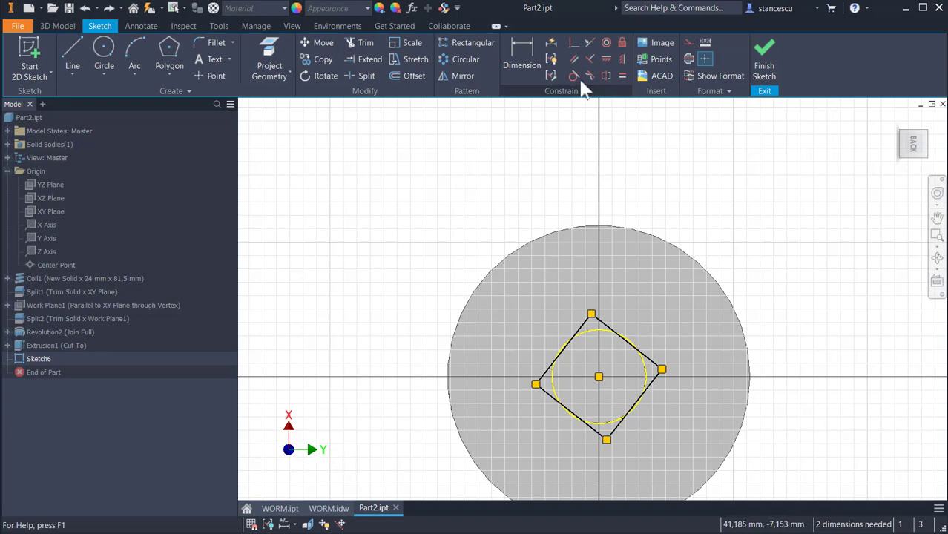
- Apply a vertical constraint between the shaft centre and the square's vertex on the Y side
{"action": "left_click", "coordinate": [622, 60]}
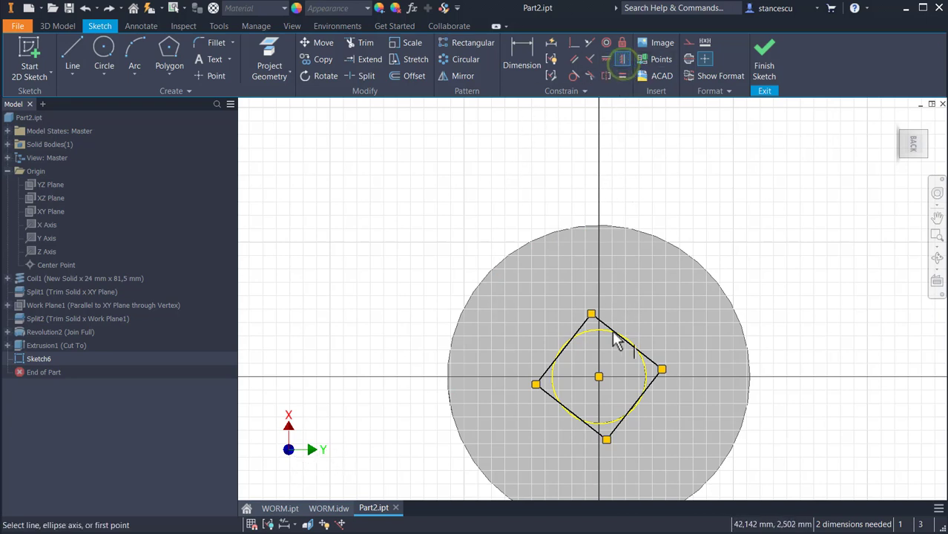
{"action": "left_click", "coordinate": [598, 379]}
{"action": "left_click", "coordinate": [661, 371]}
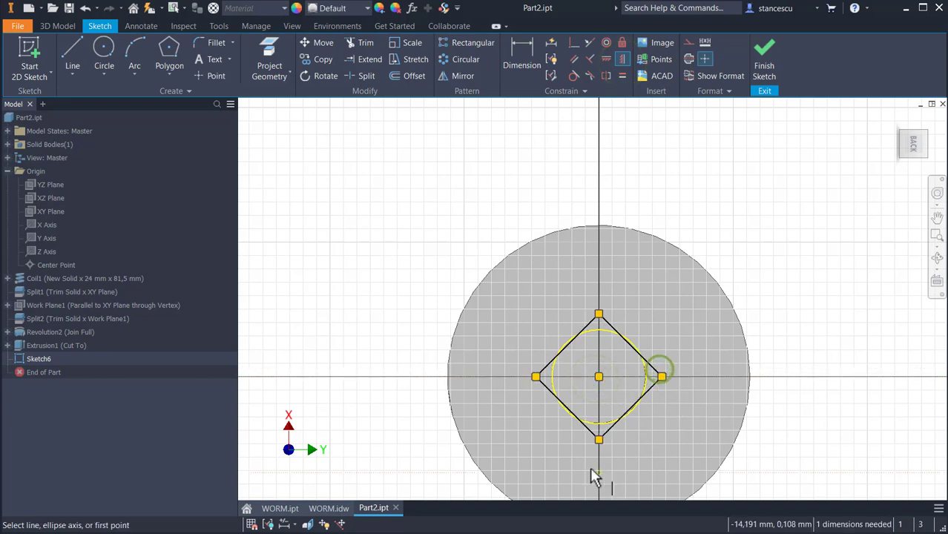
- Dimension the distance between two opposite sides of the square as 11 mm and finish the sketch
{"action": "left_click", "coordinate": [513, 51]}
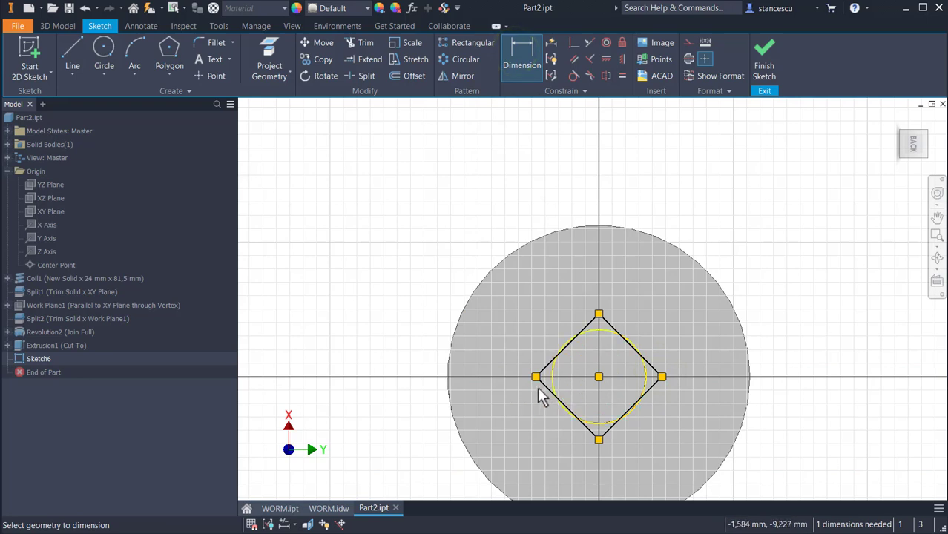
{"action": "left_click", "coordinate": [544, 391]}
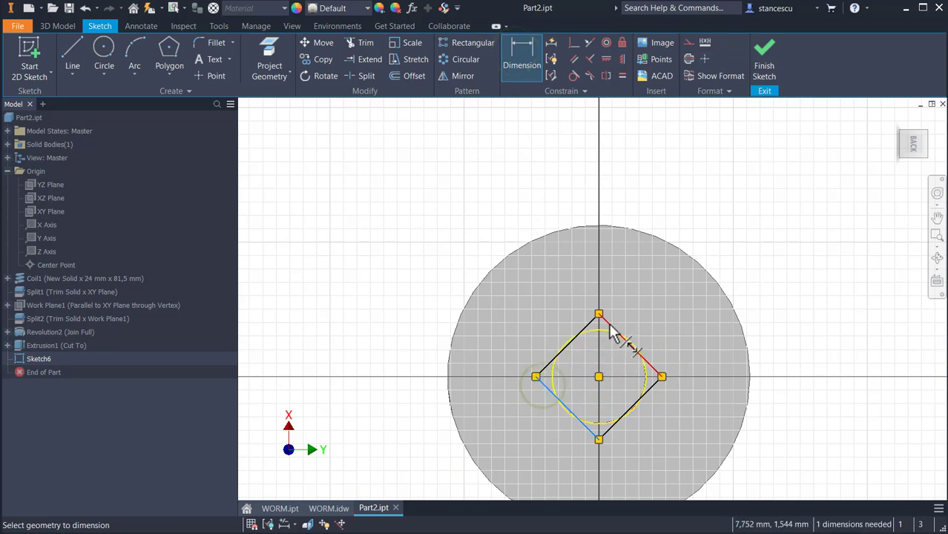
{"action": "left_click", "coordinate": [611, 328]}
{"action": "left_click", "coordinate": [537, 296]}
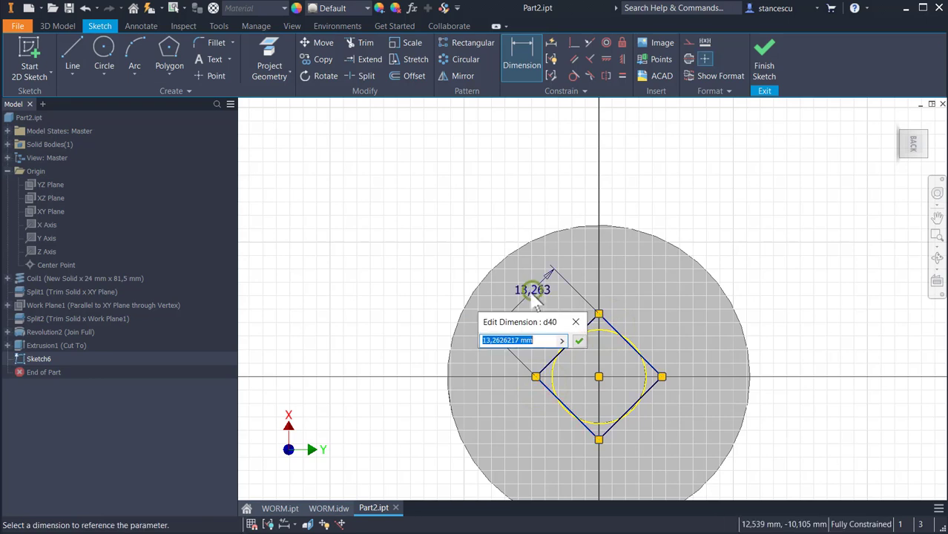
{"action": "type", "text": "11"}
{"action": "key", "text": "Return"}
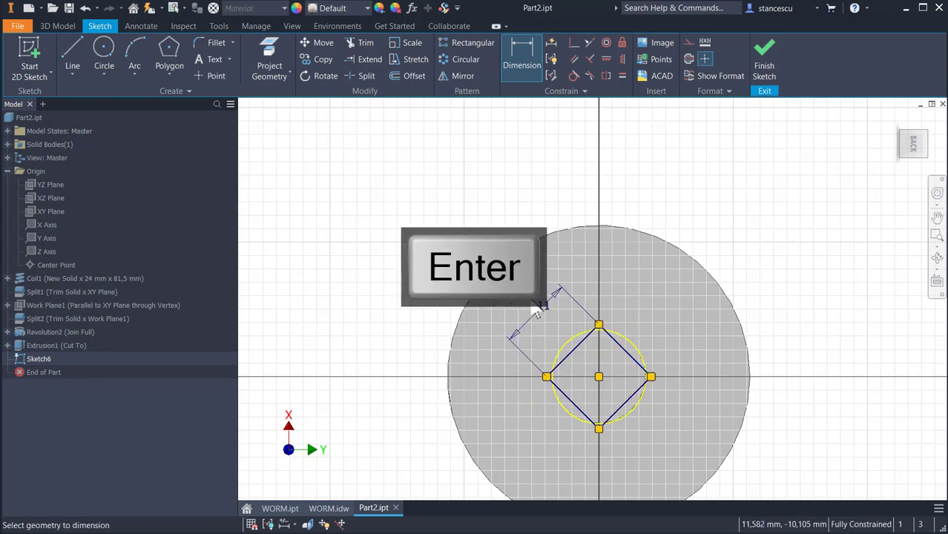
{"action": "left_click", "coordinate": [763, 52]}
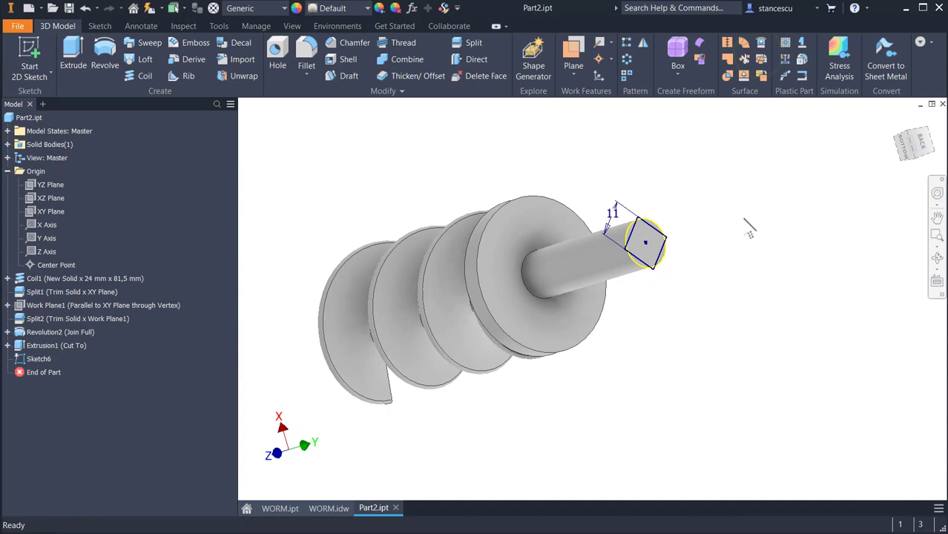
- Start an extrusion and select the four circular segments outside the 11 mm square on the shaft end as profiles
{"action": "key", "text": "F5"}
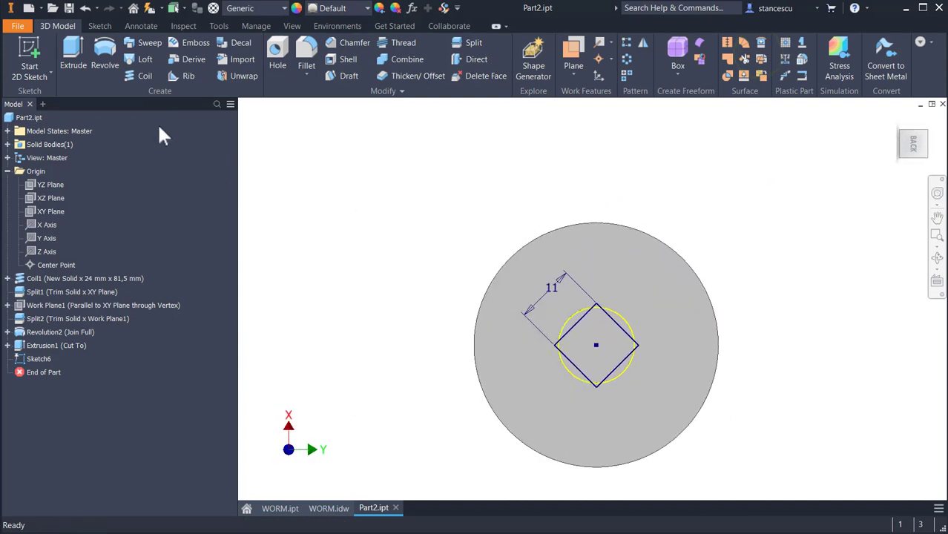
{"action": "left_click", "coordinate": [77, 46]}
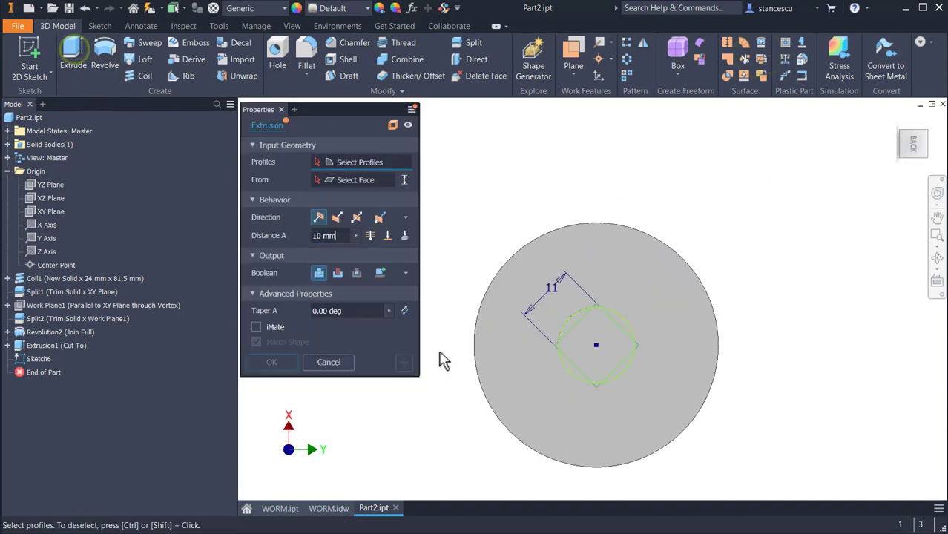
{"action": "scroll", "coordinate": [573, 311], "scroll_direction": "up", "scroll_amount": 3}
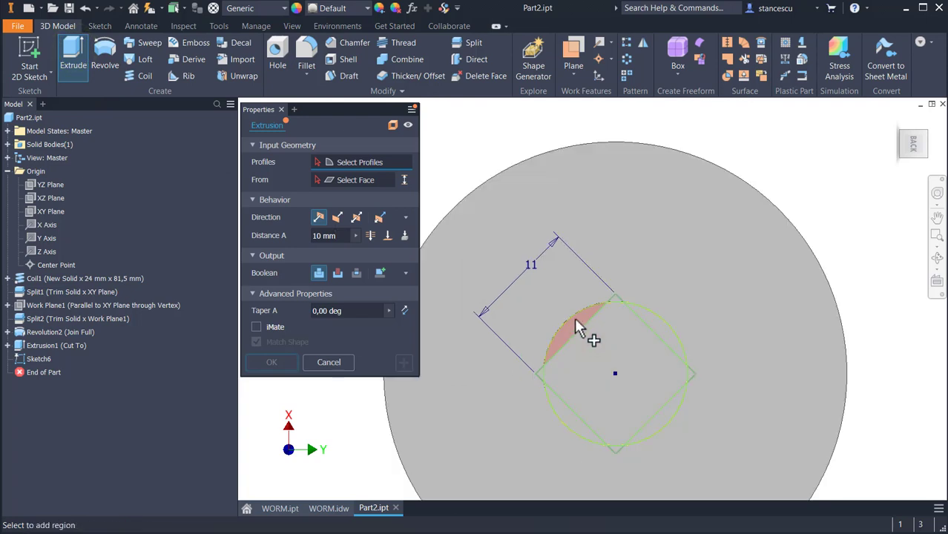
{"action": "left_click", "coordinate": [576, 327]}
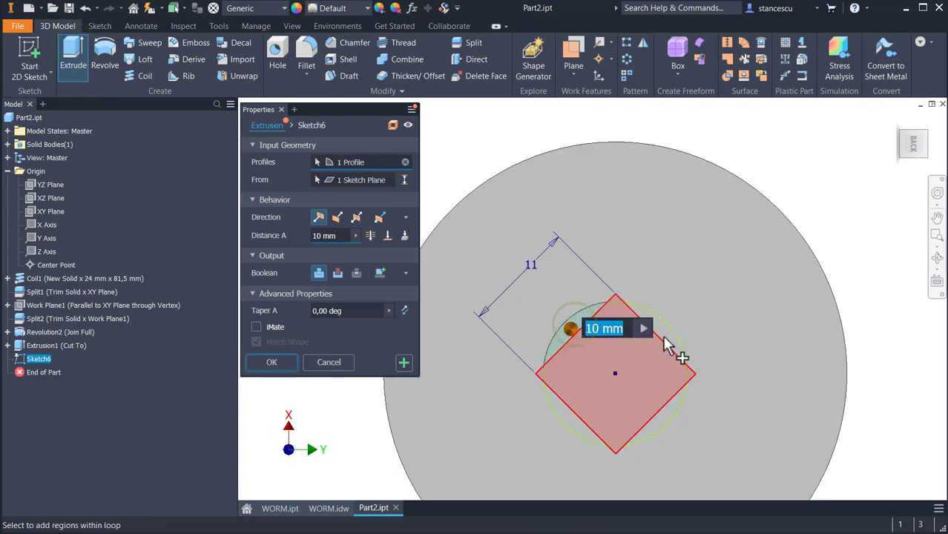
{"action": "left_click", "coordinate": [667, 428]}
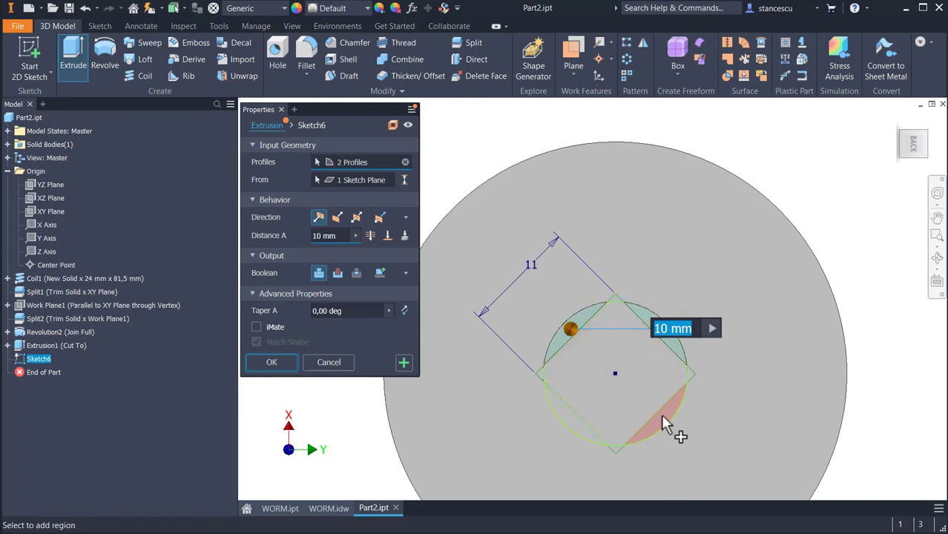
{"action": "left_click", "coordinate": [661, 414]}
{"action": "left_click", "coordinate": [568, 415]}
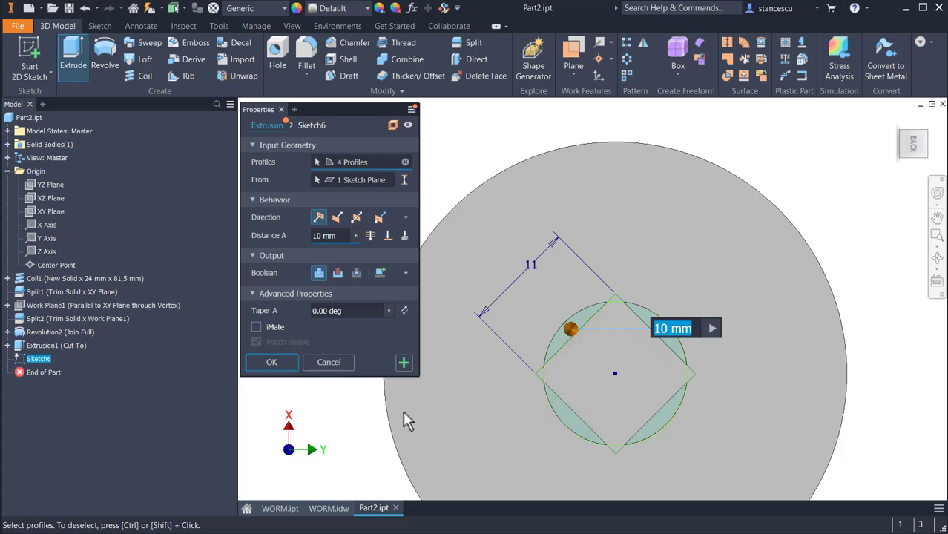
- Cut the four selected segments 12 mm into the shaft with the direction flipped, leaving the square end
{"action": "middle_click_drag", "start_coordinate": [628, 350], "coordinate": [404, 367], "text": "shift"}
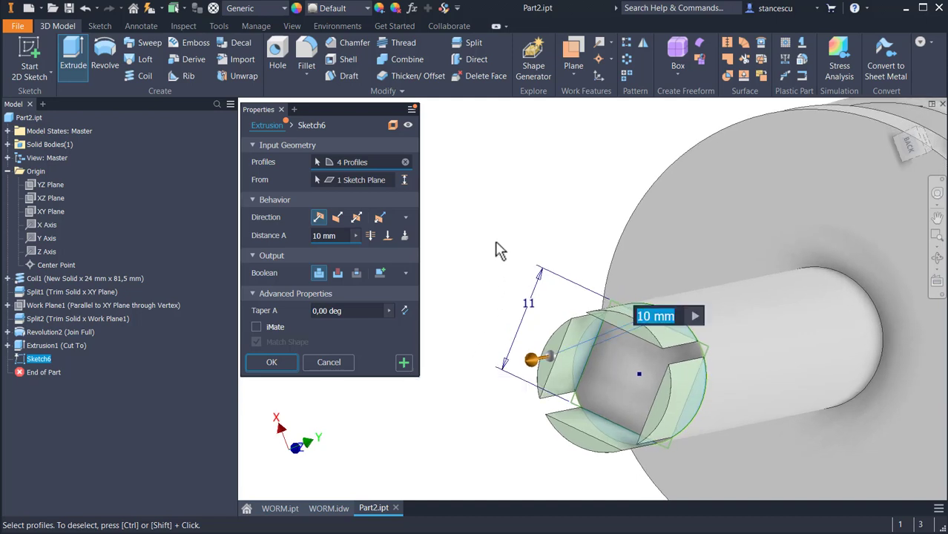
{"action": "middle_click_drag", "start_coordinate": [429, 229], "coordinate": [451, 208], "text": "shift"}
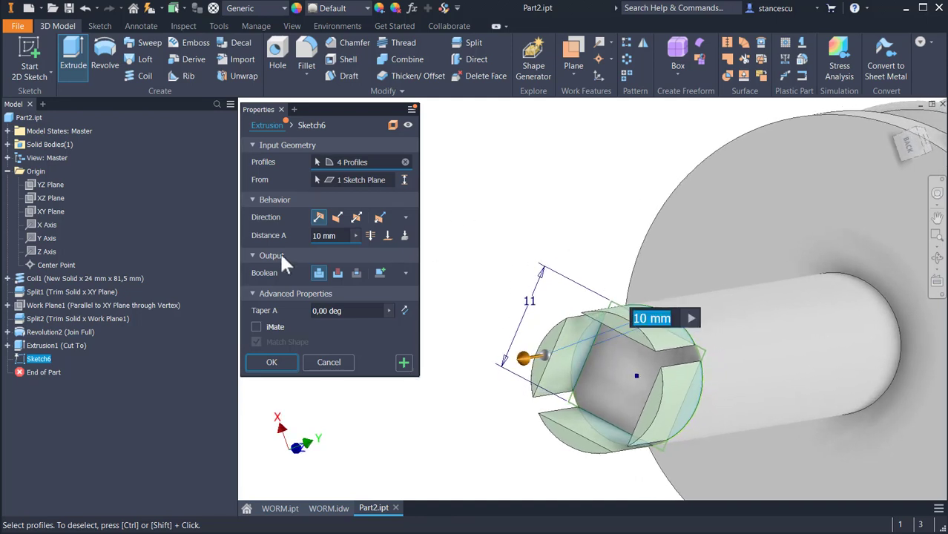
{"action": "left_click", "coordinate": [338, 217]}
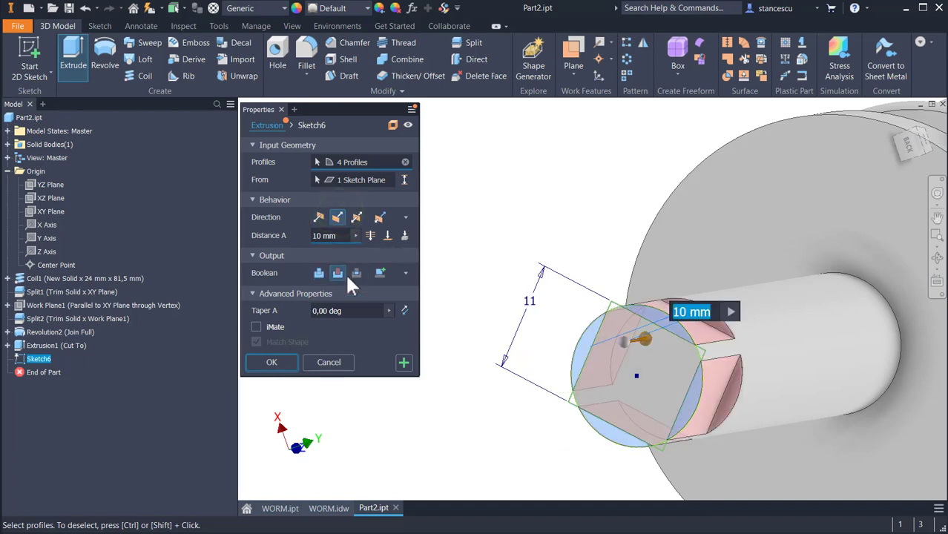
{"action": "type", "text": "1"}
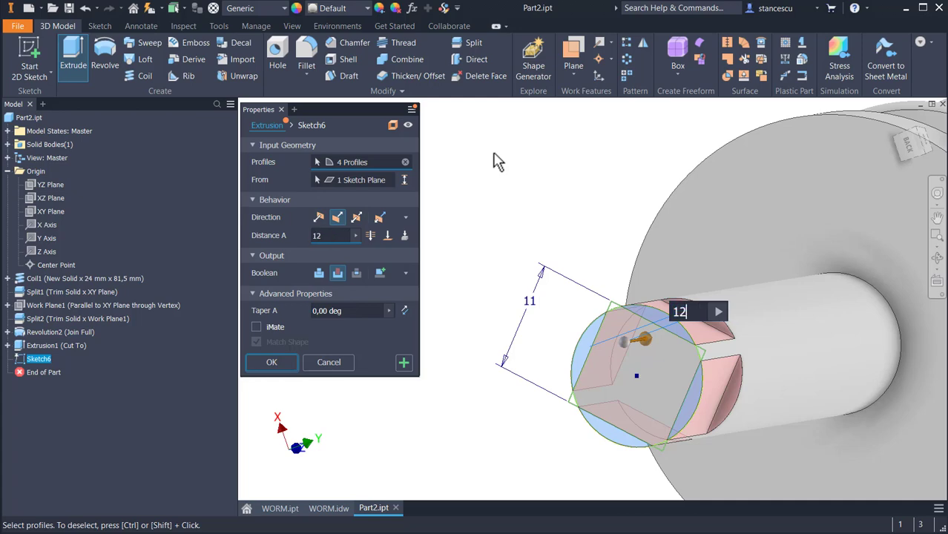
{"action": "type", "text": "2"}
{"action": "key", "text": "Return"}
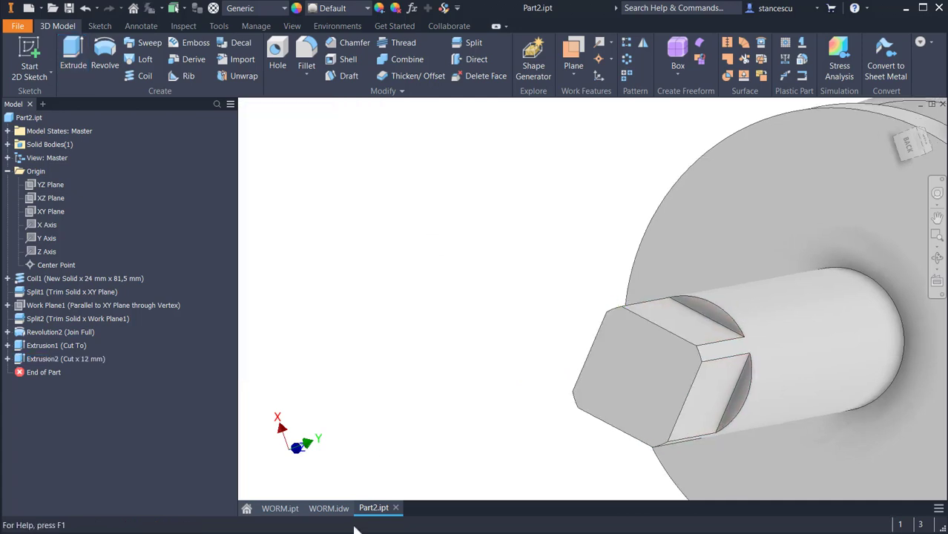
- Switch to the WORM.idw drawing and examine the fillet radii at the flange, coil and shaft shoulder
{"action": "left_click", "coordinate": [328, 509]}
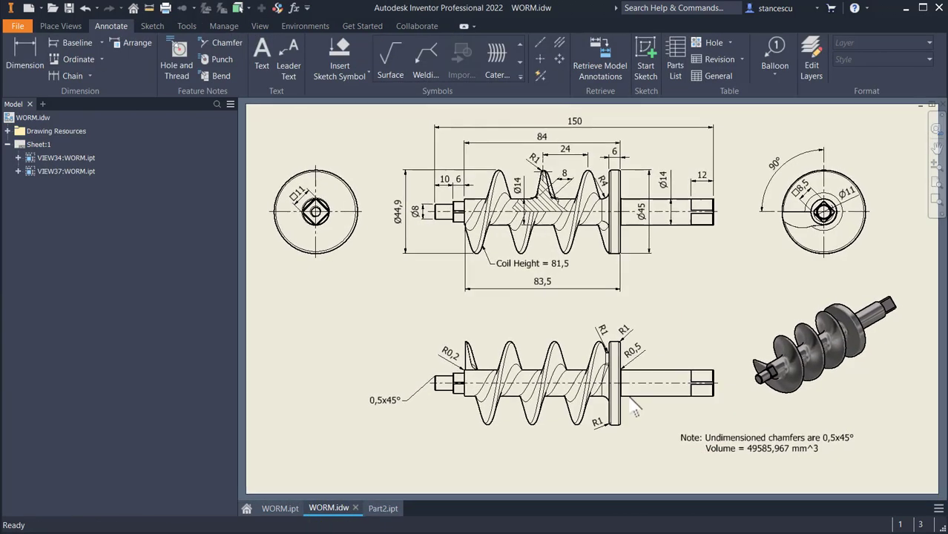
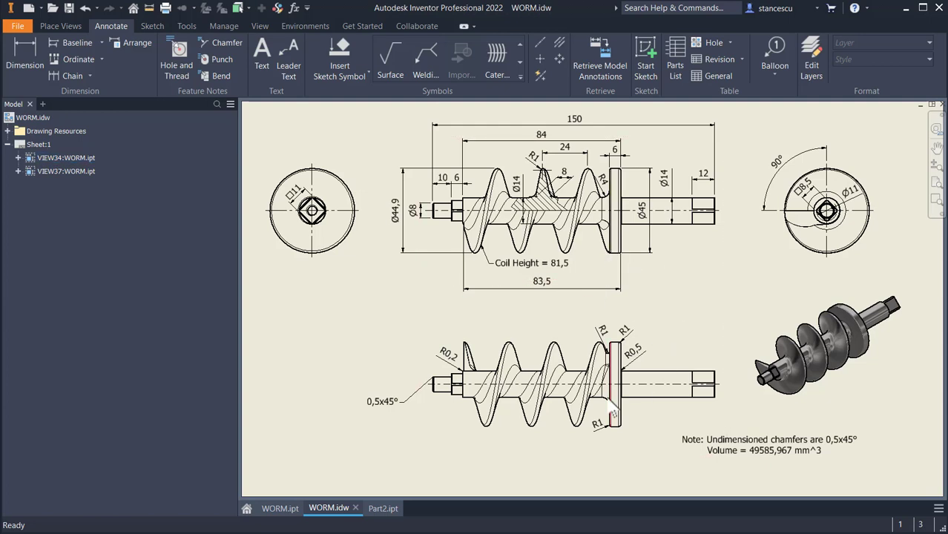
{"action": "scroll", "coordinate": [619, 369], "scroll_direction": "up", "scroll_amount": 4}
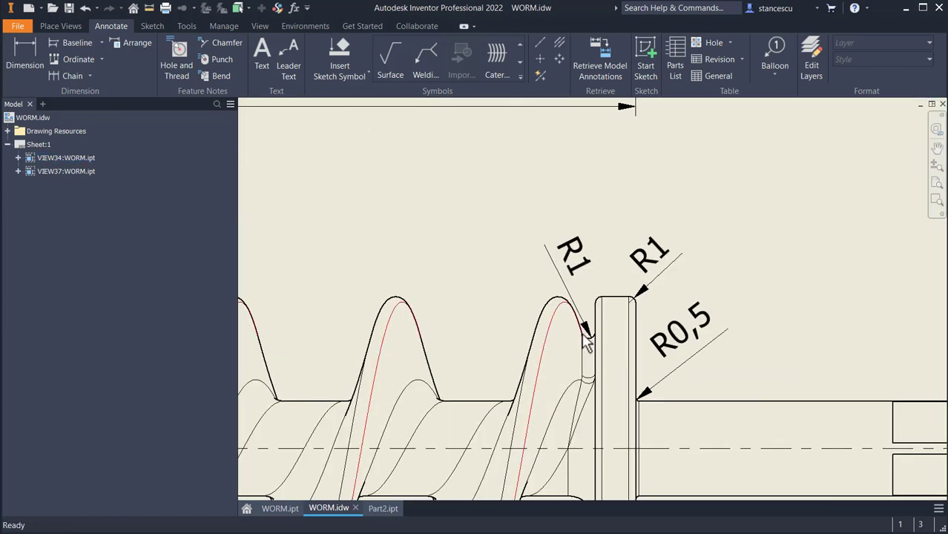
{"action": "left_click", "coordinate": [587, 340]}
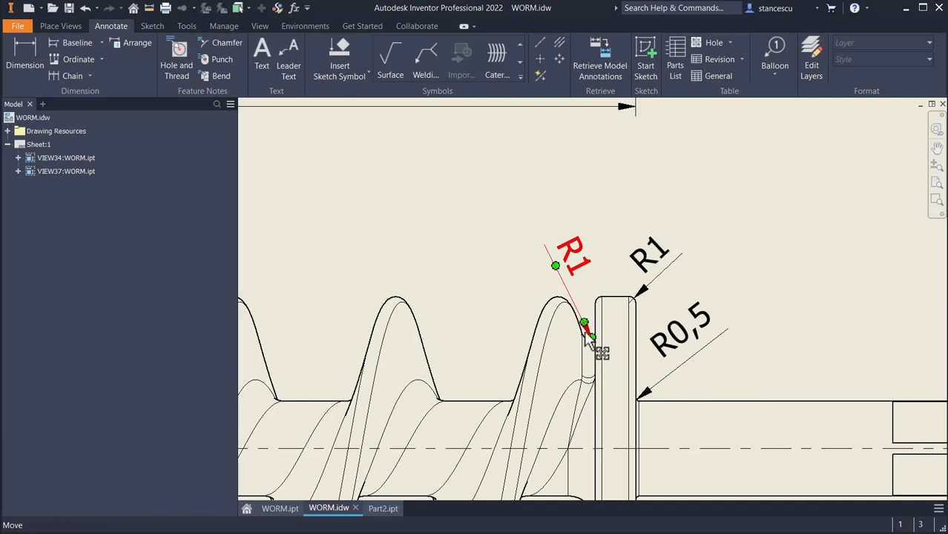
{"action": "left_click", "coordinate": [644, 288]}
{"action": "scroll", "coordinate": [720, 330], "scroll_direction": "down", "scroll_amount": 2}
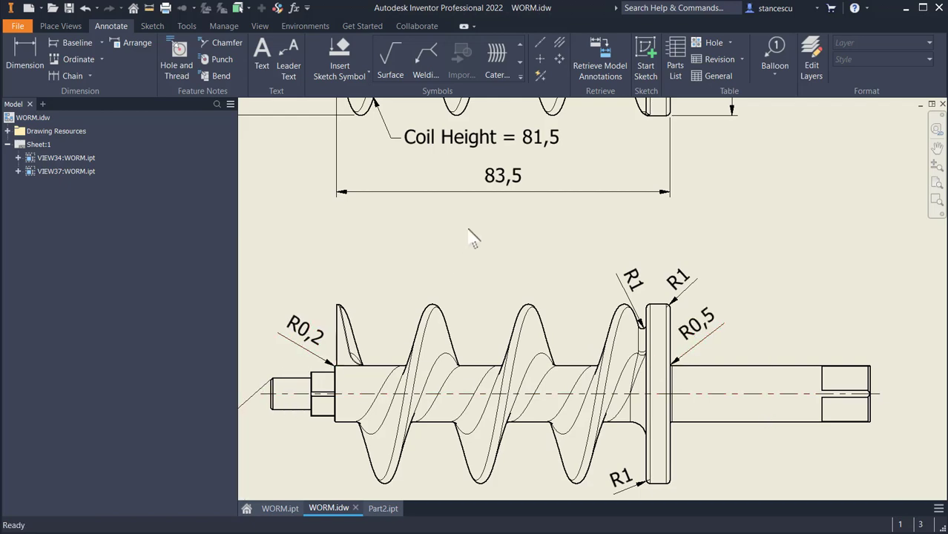
{"action": "middle_click_drag", "start_coordinate": [475, 241], "coordinate": [475, 496]}
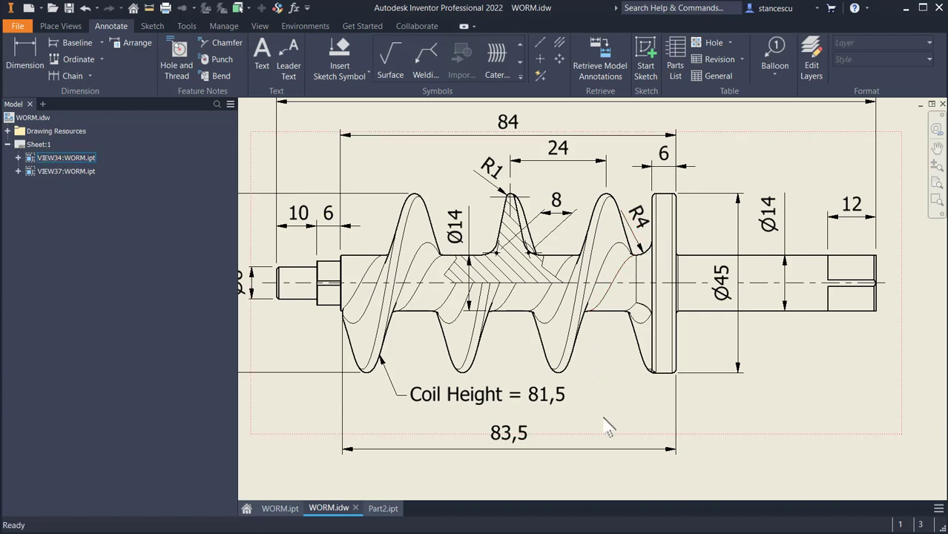
{"action": "middle_click_drag", "start_coordinate": [607, 385], "coordinate": [587, 158]}
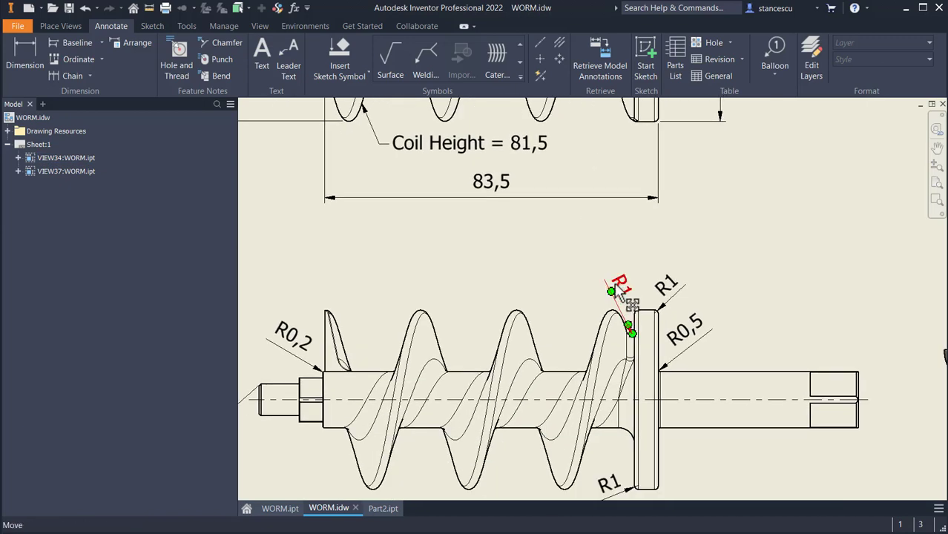
- In Part2.ipt, fillet the edges where the coil meets the flange and the flange's outer rim on the long-shaft side with a 1 mm radius
{"action": "left_click", "coordinate": [385, 509]}
{"action": "middle_click_drag", "start_coordinate": [442, 276], "coordinate": [666, 375], "text": "shift"}
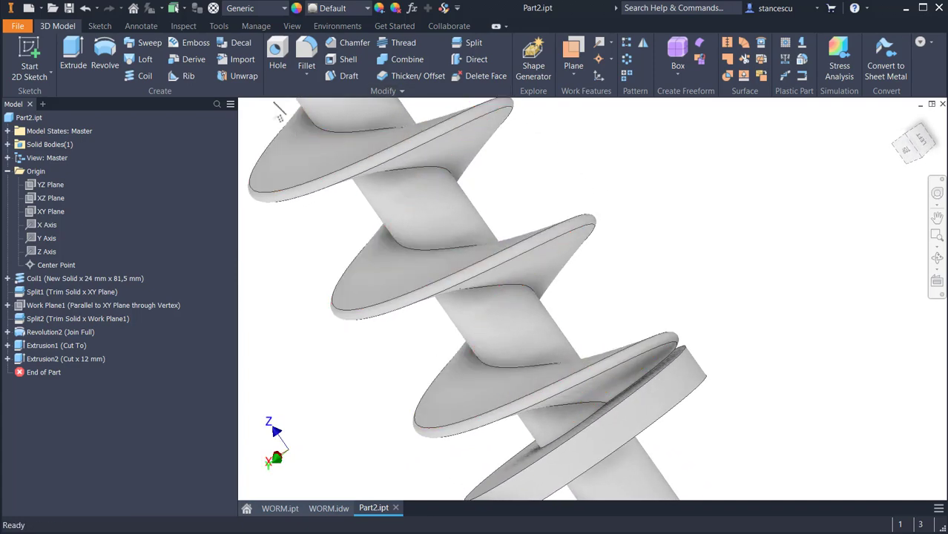
{"action": "middle_click_drag", "start_coordinate": [754, 337], "coordinate": [664, 380], "text": "shift"}
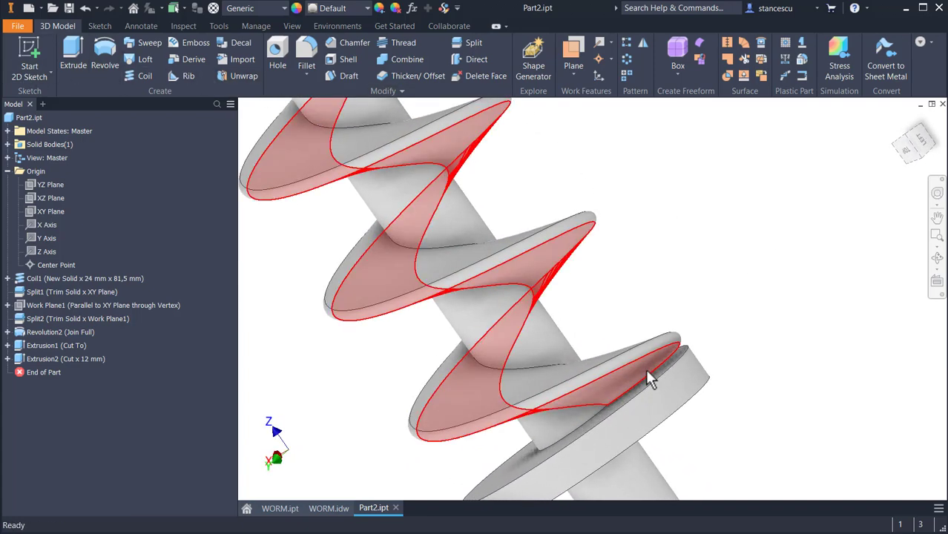
{"action": "scroll", "coordinate": [644, 383], "scroll_direction": "up", "scroll_amount": 2}
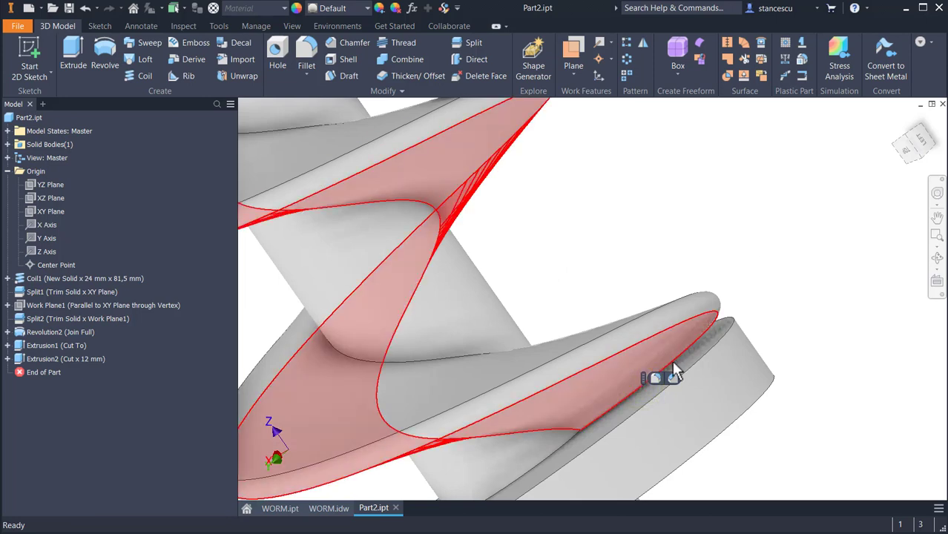
{"action": "left_click", "coordinate": [655, 379]}
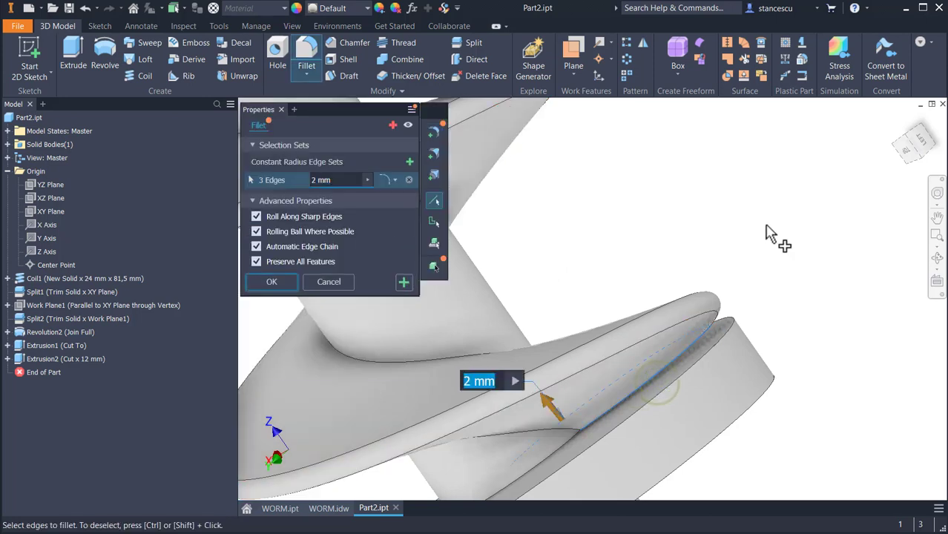
{"action": "type", "text": "1"}
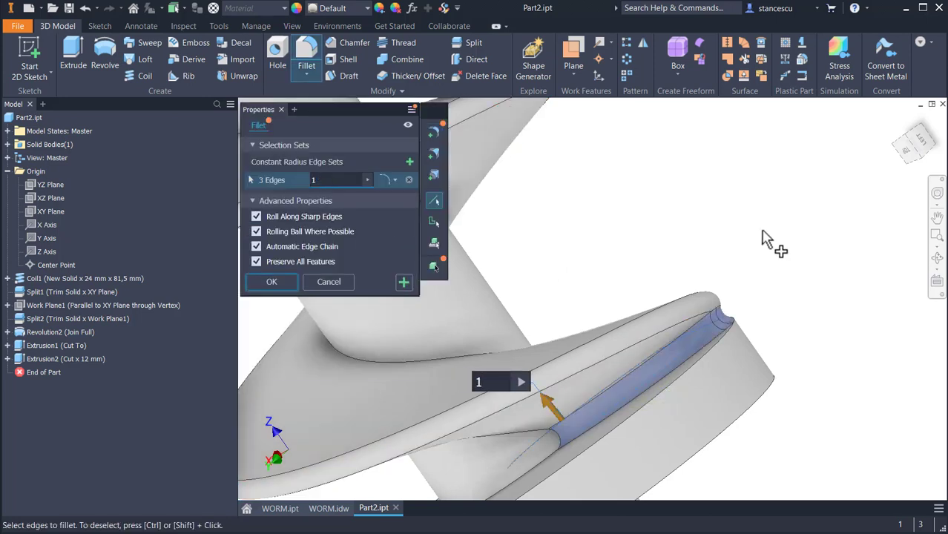
{"action": "middle_click_drag", "start_coordinate": [762, 236], "coordinate": [802, 231], "text": "shift"}
{"action": "left_click", "coordinate": [757, 281]}
{"action": "scroll", "coordinate": [800, 223], "scroll_direction": "down", "scroll_amount": 3}
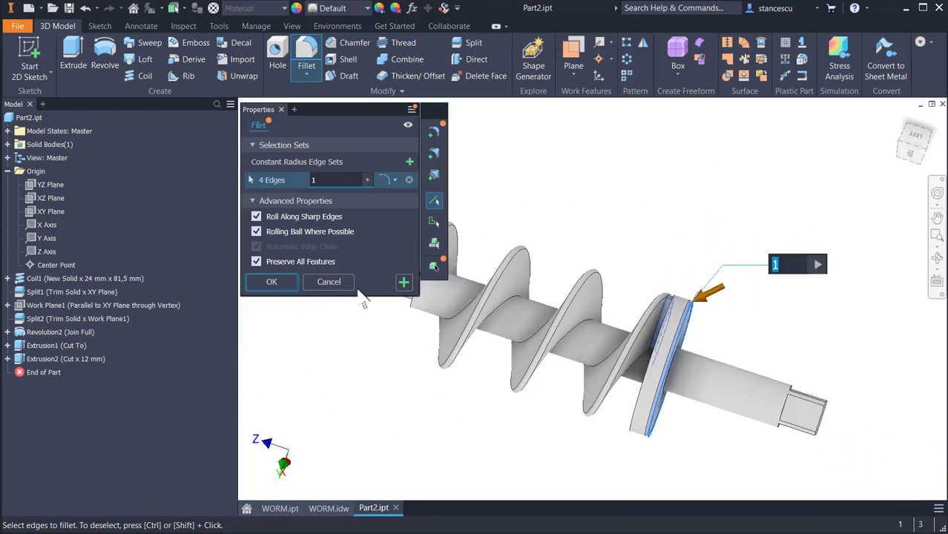
{"action": "left_click", "coordinate": [403, 282]}
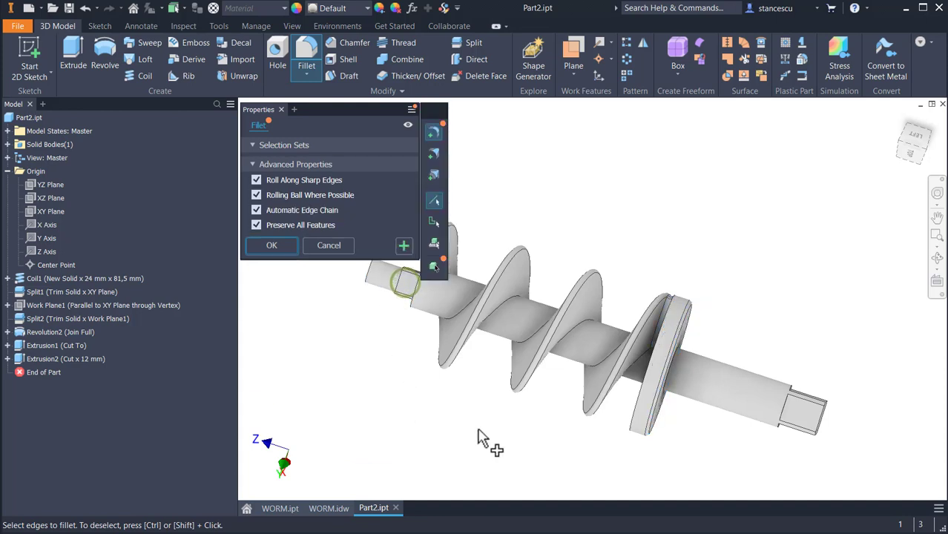
- Apply a 0,5 mm fillet to the circular edge where the long shaft section meets the flange
{"action": "middle_click_drag", "start_coordinate": [487, 442], "coordinate": [705, 361], "text": "shift"}
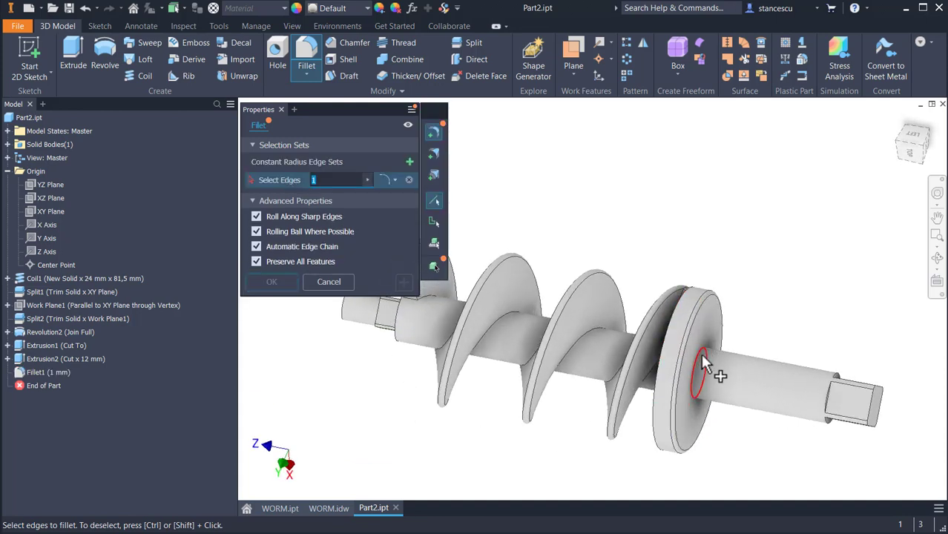
{"action": "left_click", "coordinate": [701, 353]}
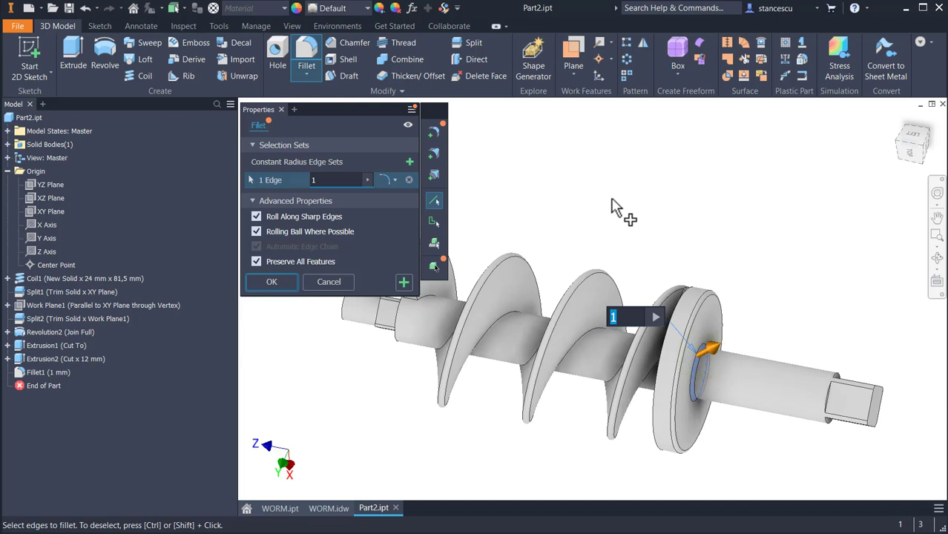
{"action": "type", "text": ",5"}
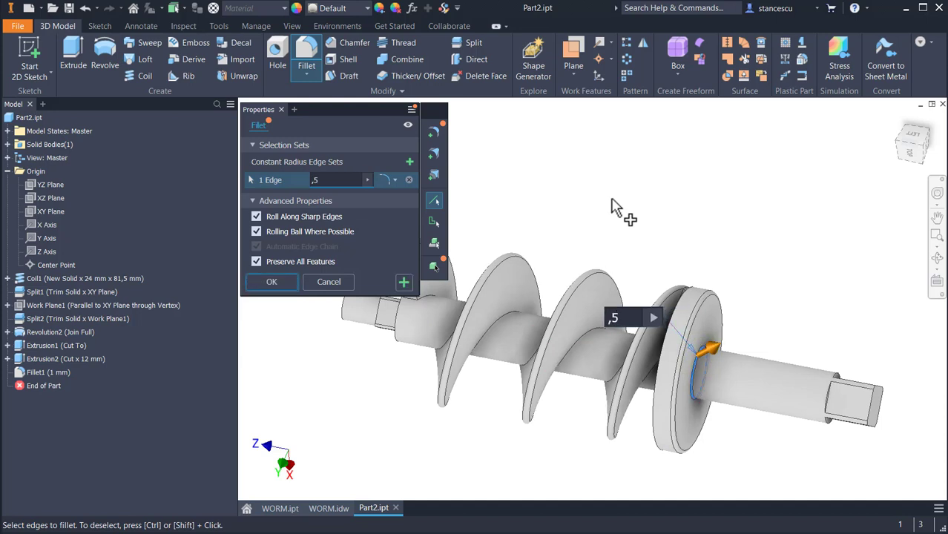
{"action": "left_click", "coordinate": [402, 287]}
- Apply a 0,2 mm fillet to the circular shoulder edge of the shaft beside the smaller square section
{"action": "scroll", "coordinate": [412, 414], "scroll_direction": "down", "scroll_amount": 3}
{"action": "middle_click_drag", "start_coordinate": [377, 371], "coordinate": [483, 393], "text": "shift"}
{"action": "left_click", "coordinate": [488, 374]}
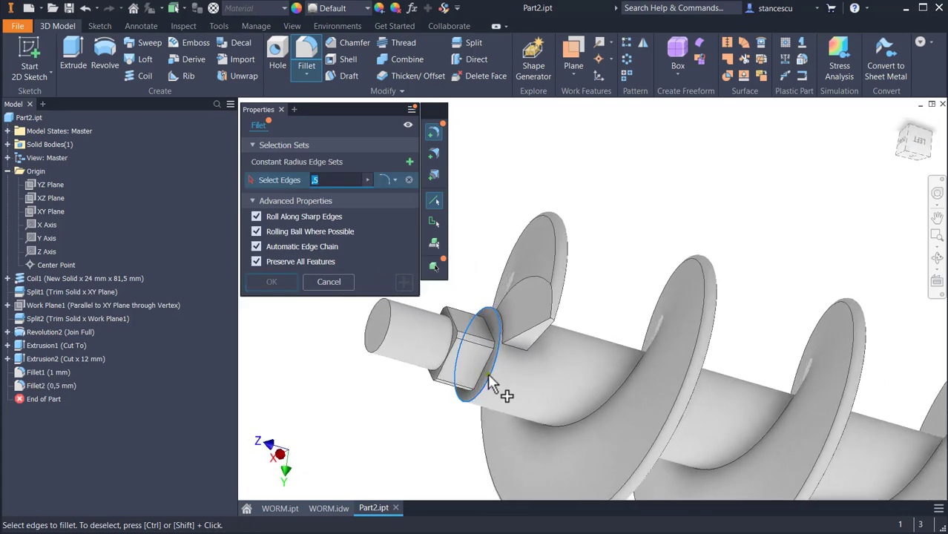
{"action": "key", "text": "BackSpace"}
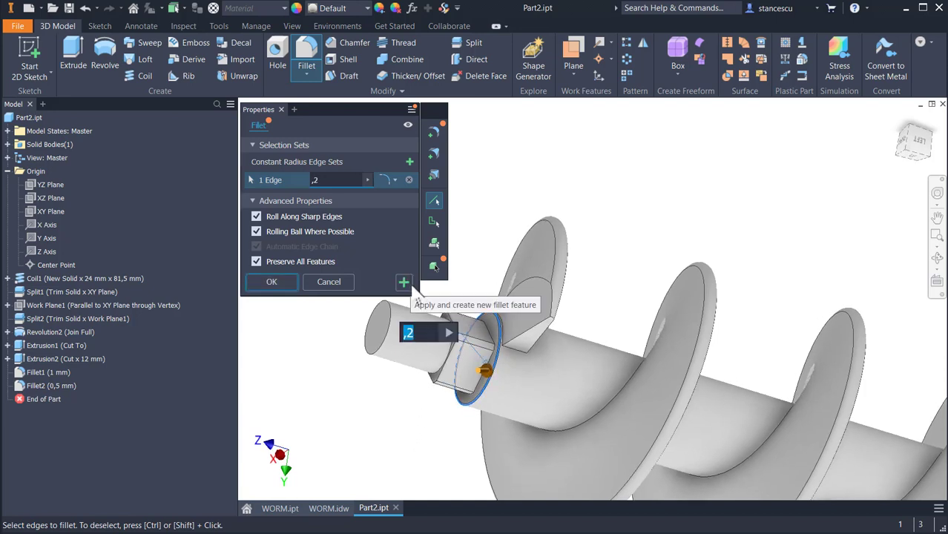
{"action": "left_click", "coordinate": [403, 282]}
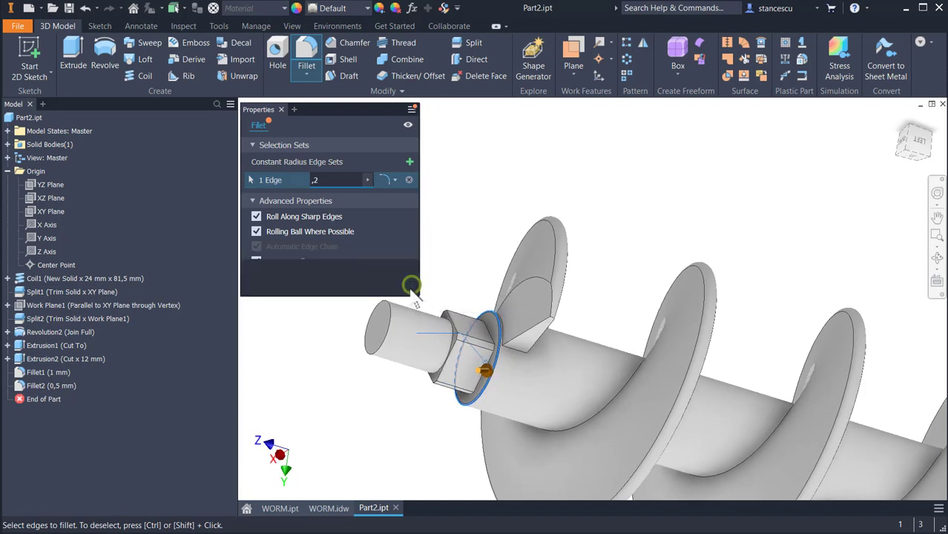
- Fillet the edges where the coil flights meet the shaft with a 4 mm radius
{"action": "left_click", "coordinate": [591, 416]}
{"action": "middle_click_drag", "start_coordinate": [630, 328], "coordinate": [367, 286], "text": "shift"}
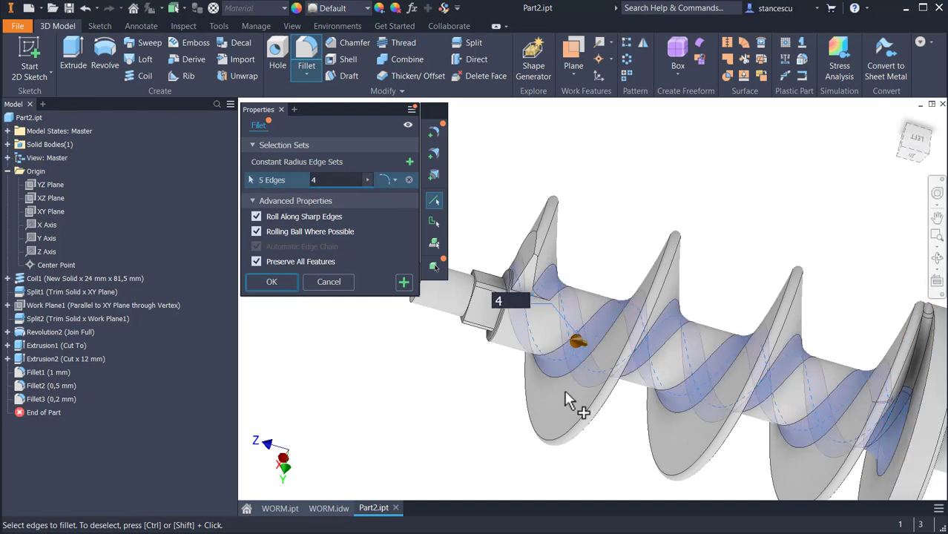
{"action": "middle_click_drag", "start_coordinate": [605, 272], "coordinate": [315, 310], "text": "shift"}
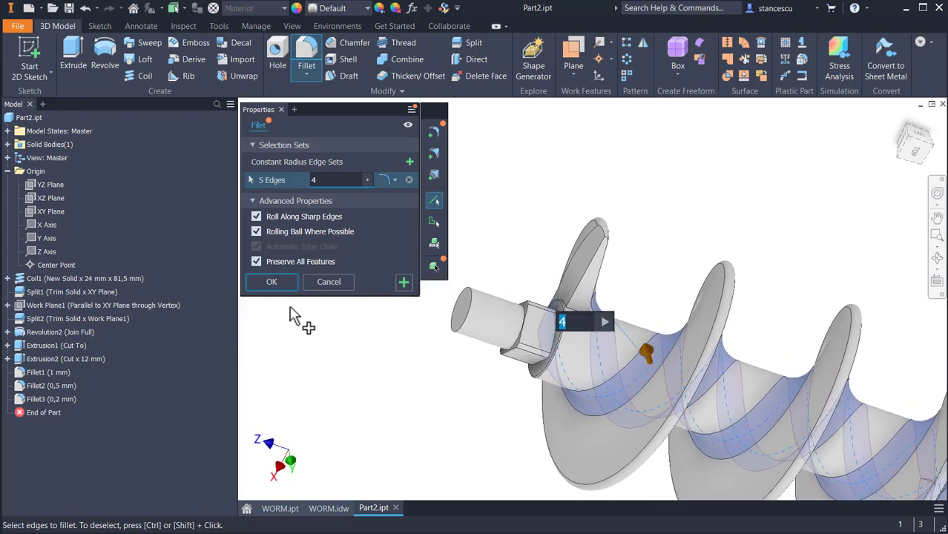
{"action": "left_click", "coordinate": [281, 287]}
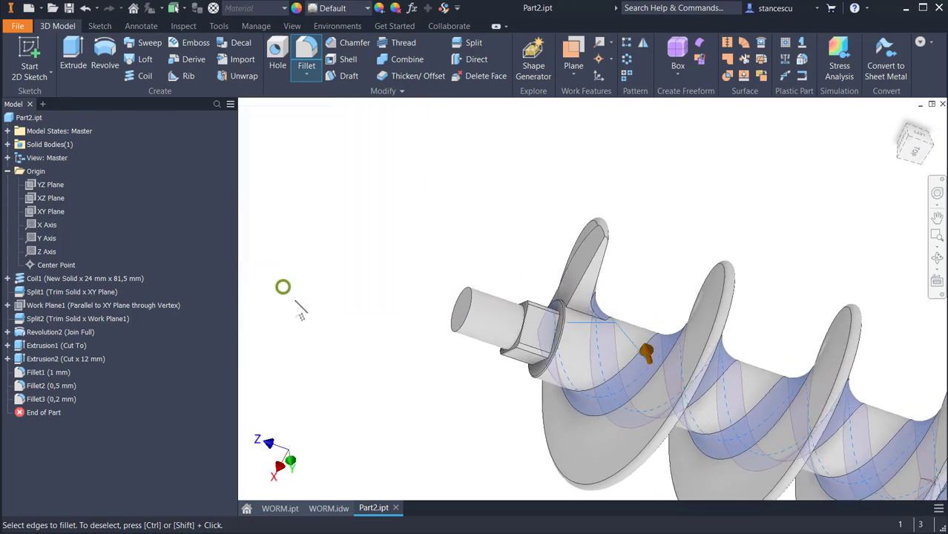
- Fillet the boundary edges of the coil's trimmed free end, beside the smaller square section, with a 0,2 mm radius
{"action": "key", "text": "F6"}
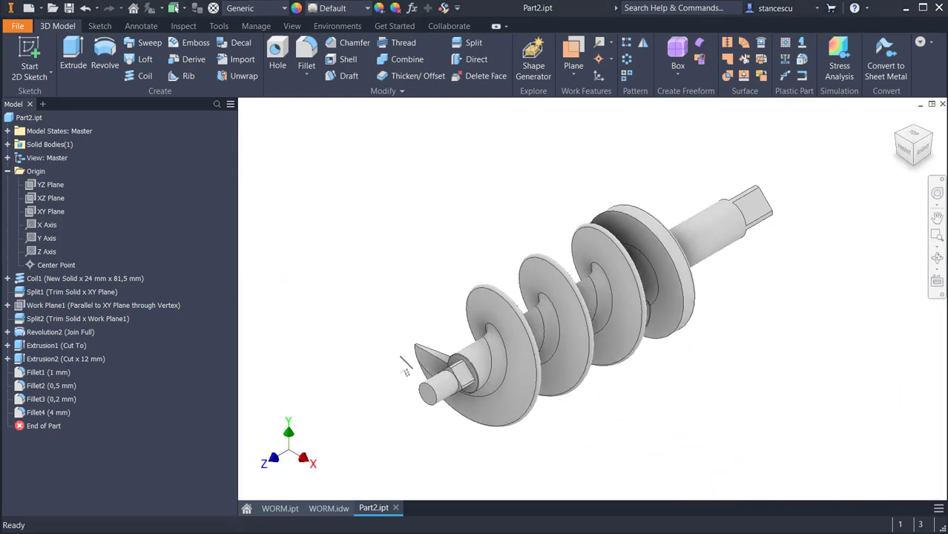
{"action": "scroll", "coordinate": [405, 371], "scroll_direction": "down", "scroll_amount": 3}
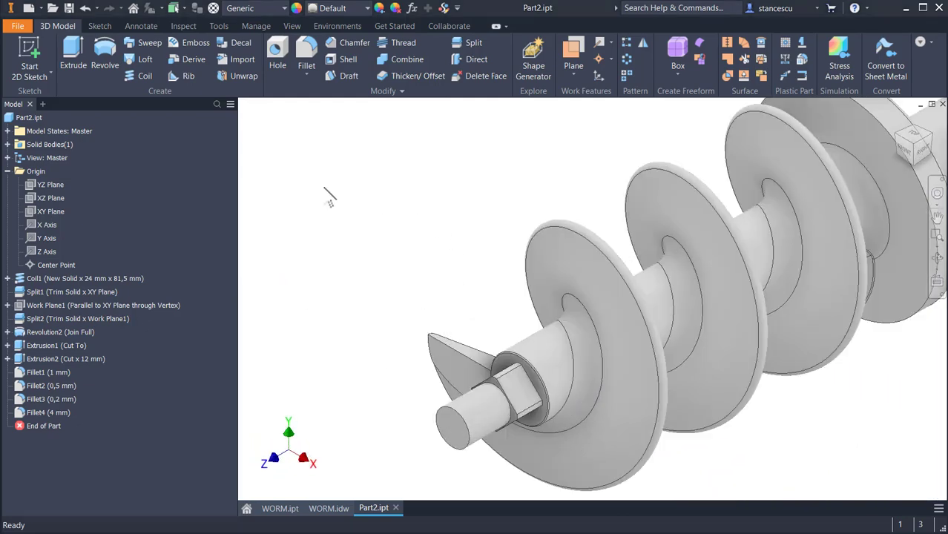
{"action": "left_click", "coordinate": [453, 352]}
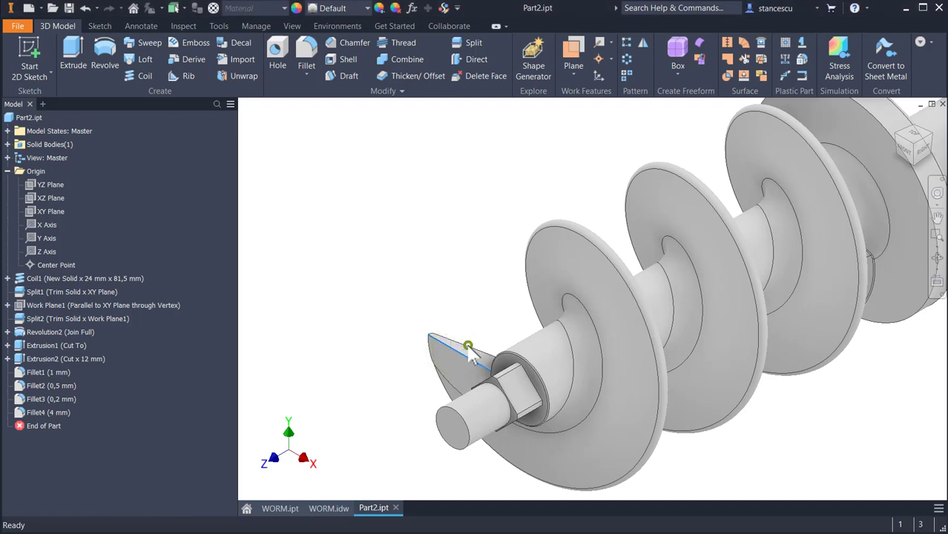
{"action": "left_click", "coordinate": [468, 346]}
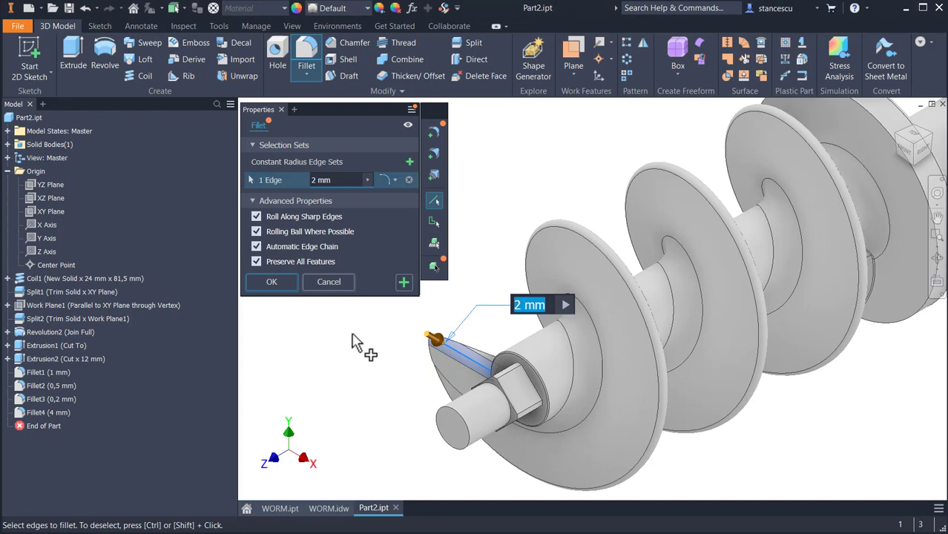
{"action": "type", "text": ",2"}
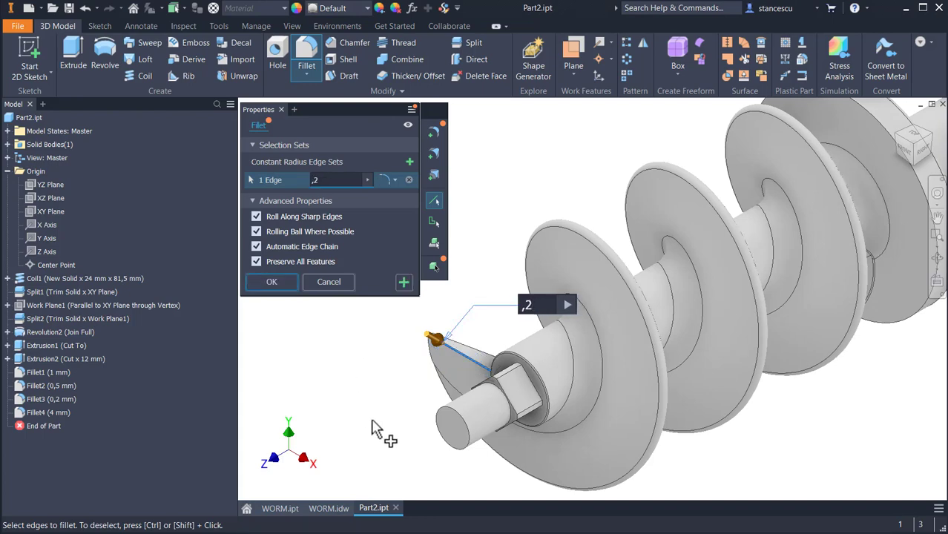
{"action": "scroll", "coordinate": [504, 356], "scroll_direction": "up", "scroll_amount": 8}
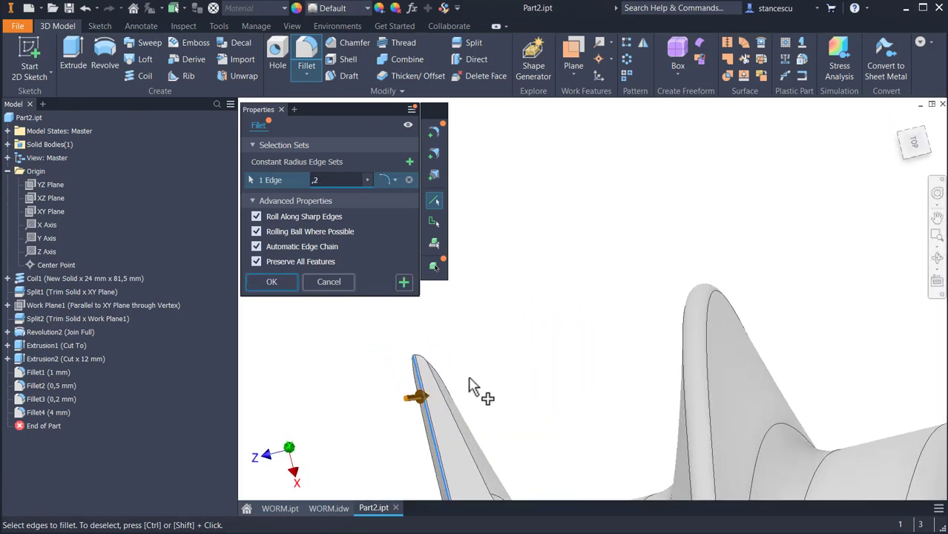
{"action": "left_click", "coordinate": [453, 411]}
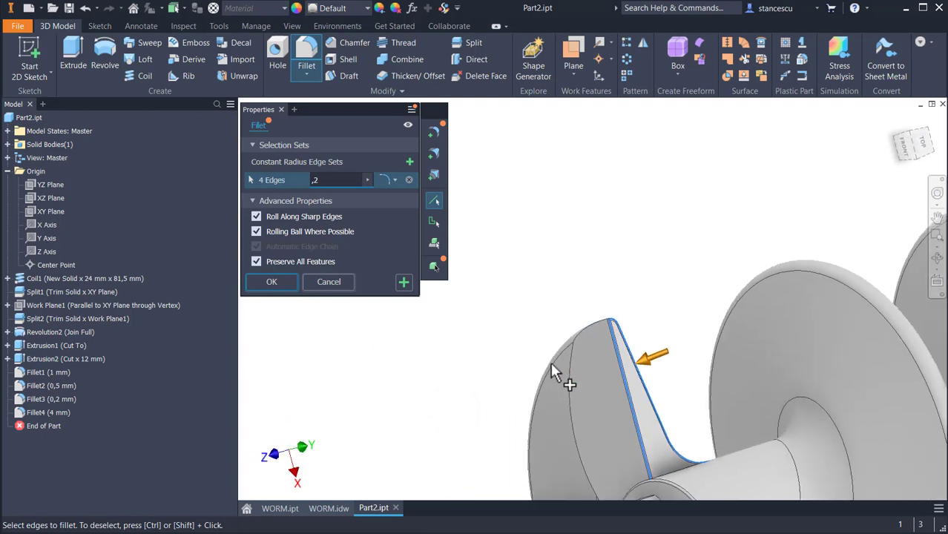
{"action": "left_click", "coordinate": [570, 432]}
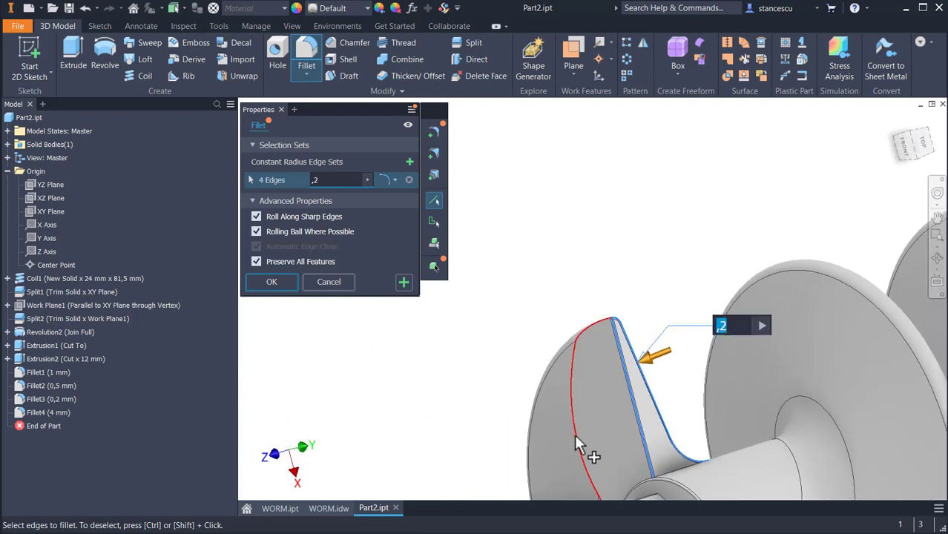
{"action": "middle_click_drag", "start_coordinate": [574, 434], "coordinate": [620, 216], "text": "shift"}
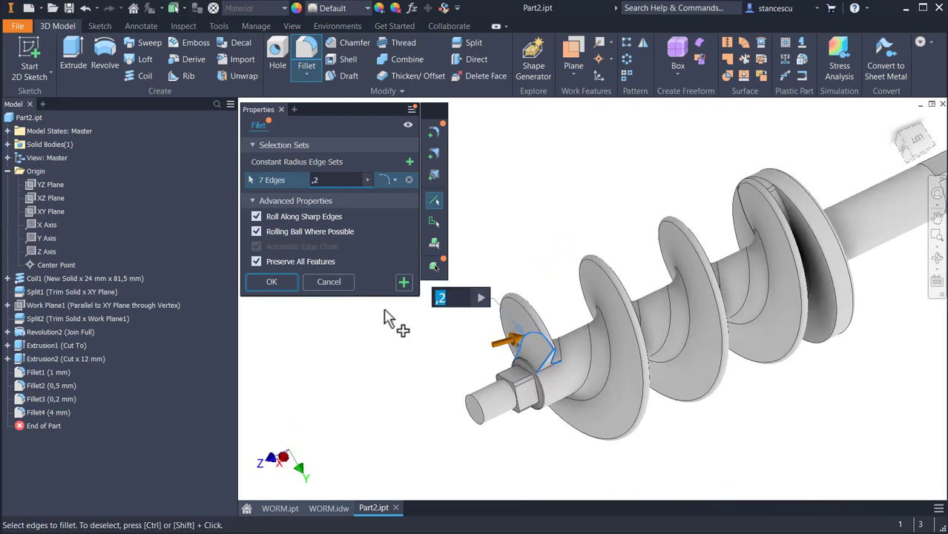
{"action": "left_click", "coordinate": [290, 283]}
{"action": "middle_click_drag", "start_coordinate": [356, 418], "coordinate": [403, 473], "text": "shift"}
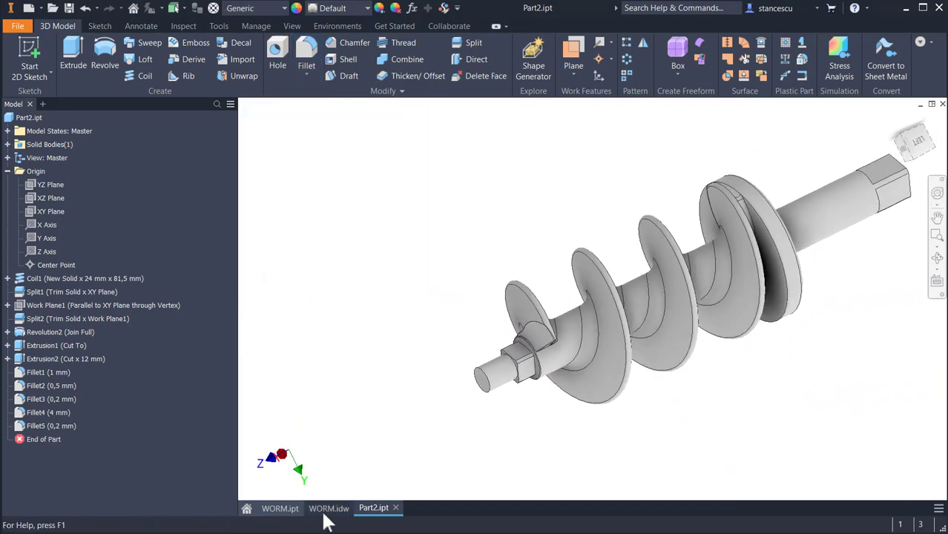
- Following the chamfer note in WORM.idw, chamfer the short shaft's circular tip edge and the far square section's four end edges by 0,5 mm in Part2.ipt
{"action": "left_click", "coordinate": [329, 509]}
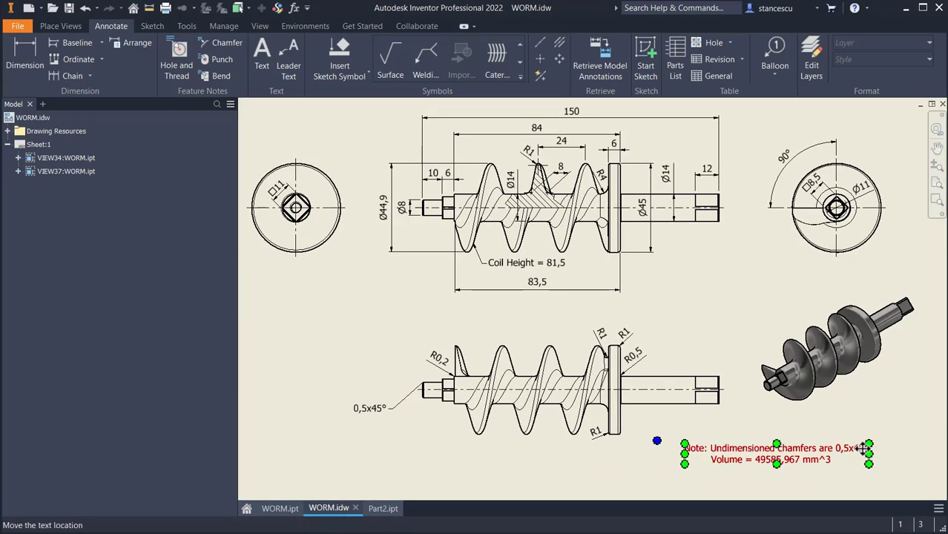
{"action": "left_click", "coordinate": [383, 508]}
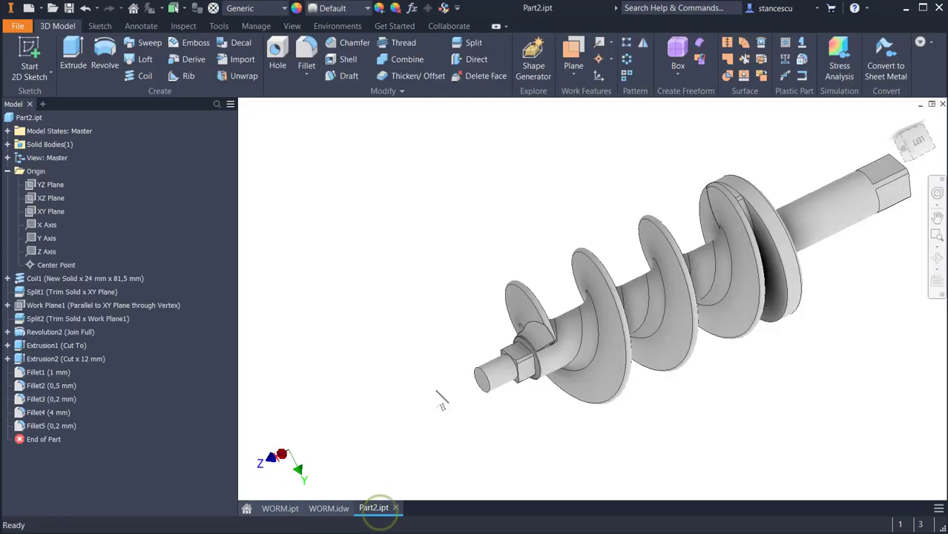
{"action": "scroll", "coordinate": [445, 342], "scroll_direction": "up", "scroll_amount": 4}
{"action": "middle_click_drag", "start_coordinate": [460, 274], "coordinate": [391, 251], "text": "shift"}
{"action": "scroll", "coordinate": [368, 312], "scroll_direction": "up", "scroll_amount": 3}
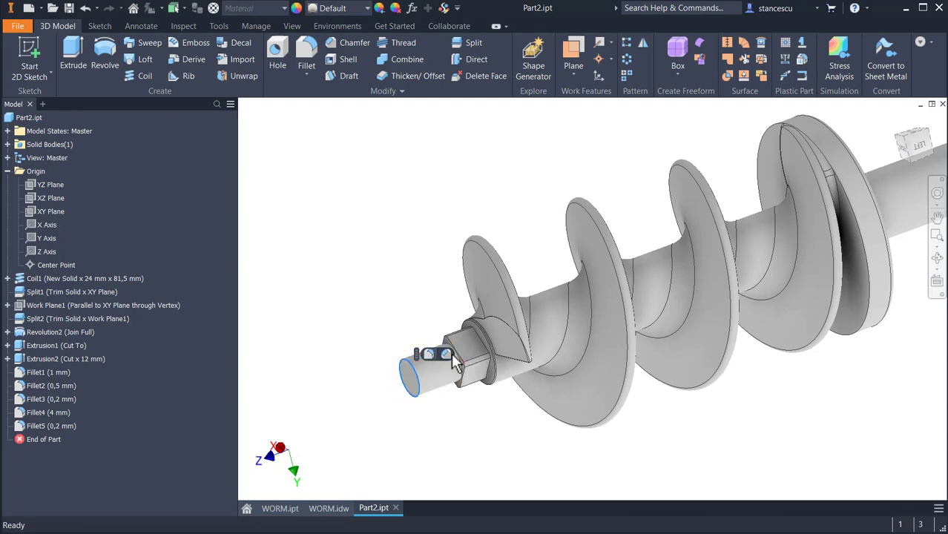
{"action": "left_click", "coordinate": [447, 354]}
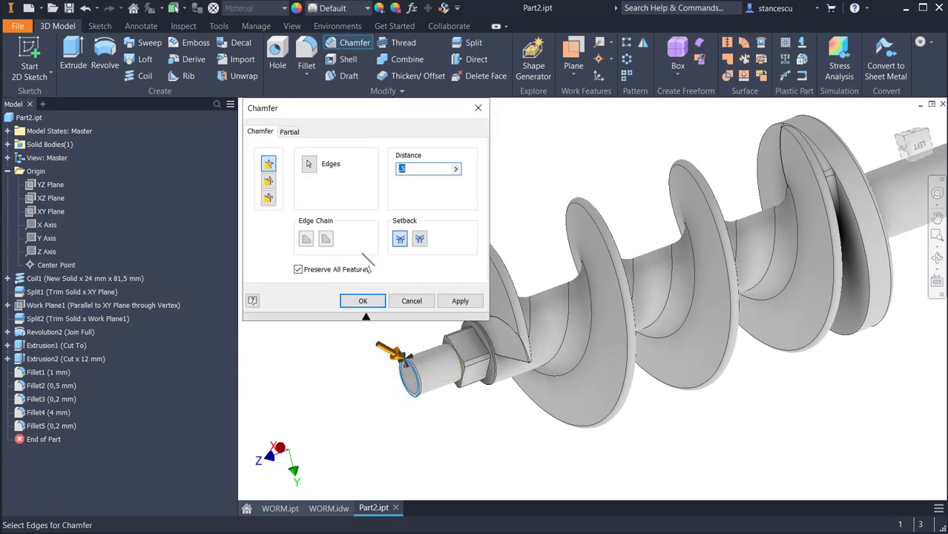
{"action": "type", "text": ",5"}
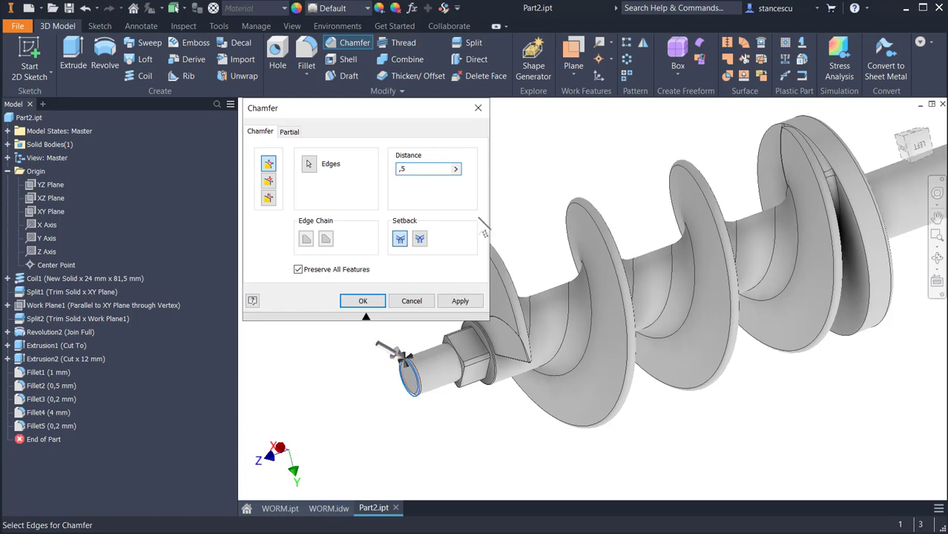
{"action": "middle_click_drag", "start_coordinate": [534, 262], "coordinate": [780, 298], "text": "shift"}
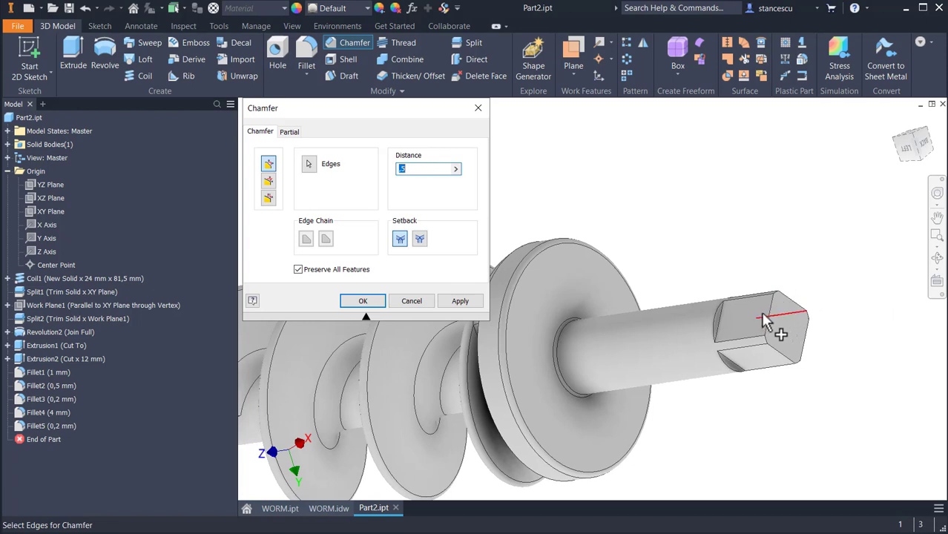
{"action": "left_click", "coordinate": [793, 301]}
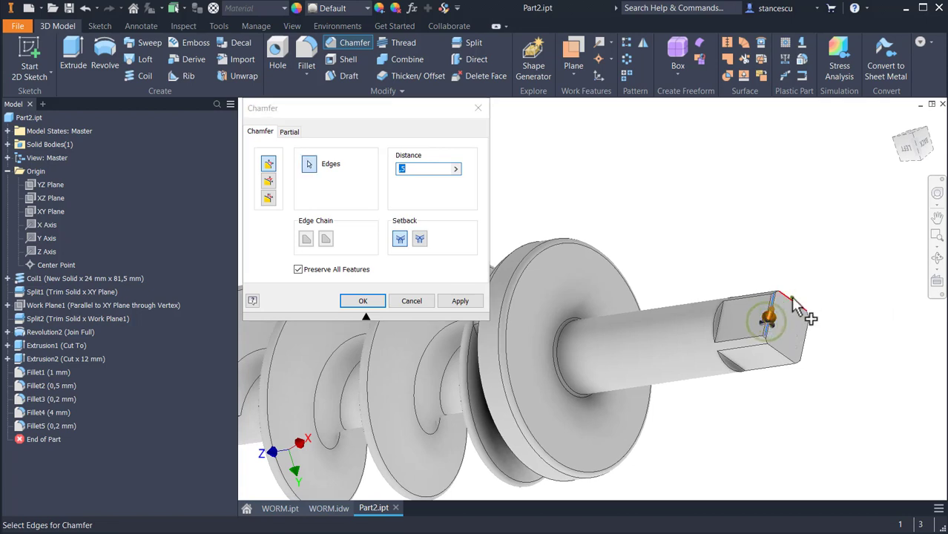
{"action": "left_click", "coordinate": [805, 342]}
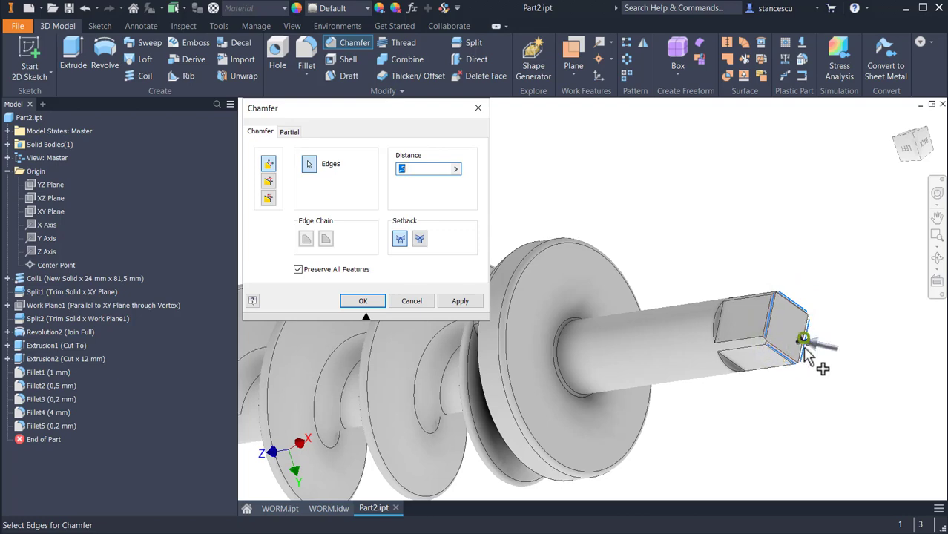
{"action": "left_click", "coordinate": [464, 304]}
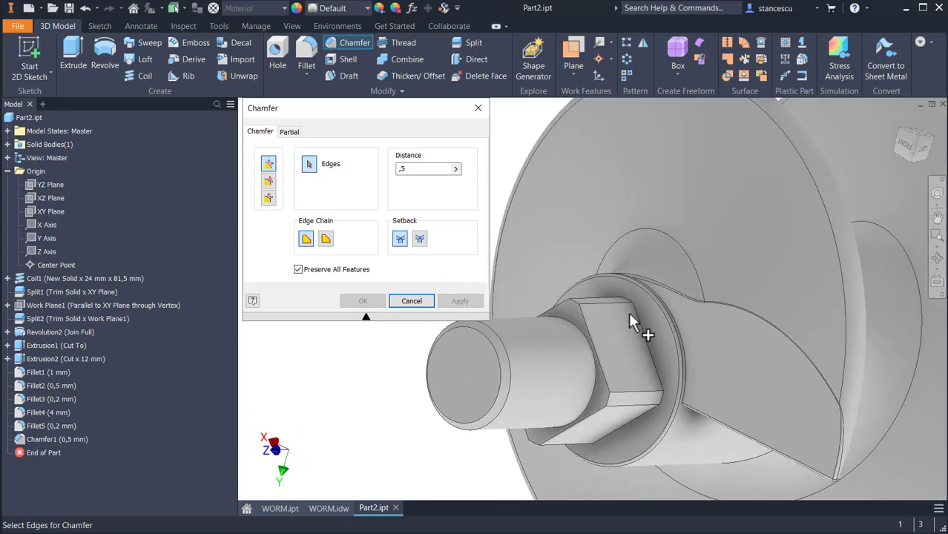
- Chamfer the four edges of the smaller square section that face the round shaft tip by 0,2 mm
{"action": "left_click", "coordinate": [573, 314]}
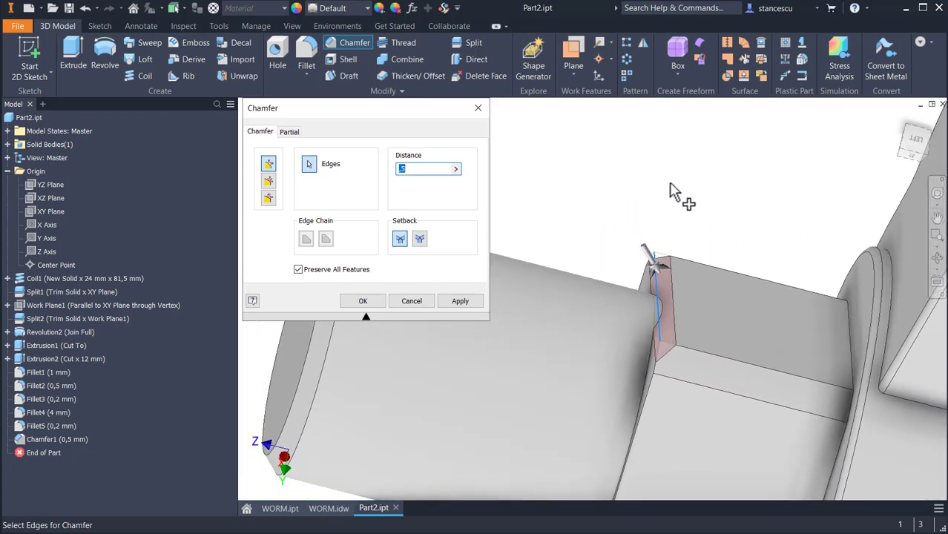
{"action": "left_click", "coordinate": [432, 171]}
{"action": "key", "text": "BackSpace"}
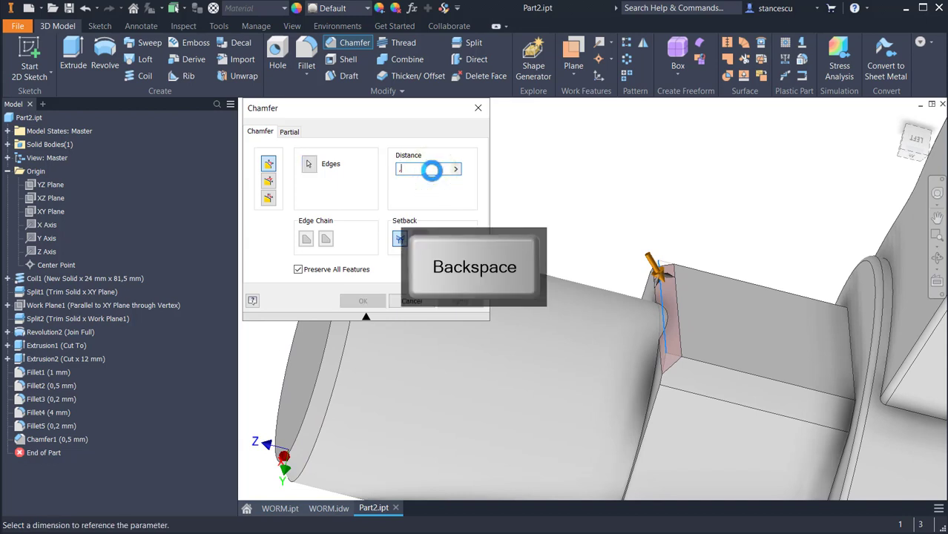
{"action": "type", "text": "2"}
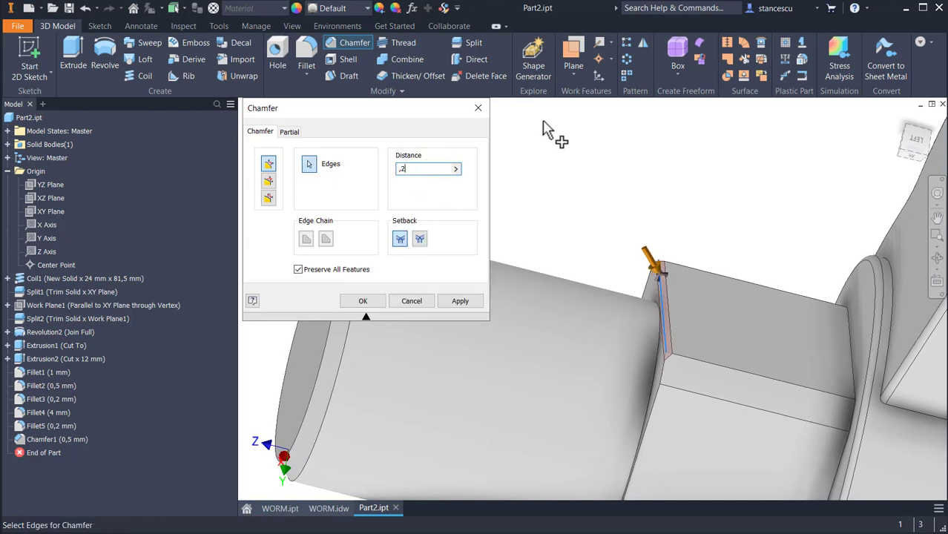
{"action": "middle_click_drag", "start_coordinate": [757, 258], "coordinate": [643, 435], "text": "shift"}
{"action": "left_click", "coordinate": [726, 370]}
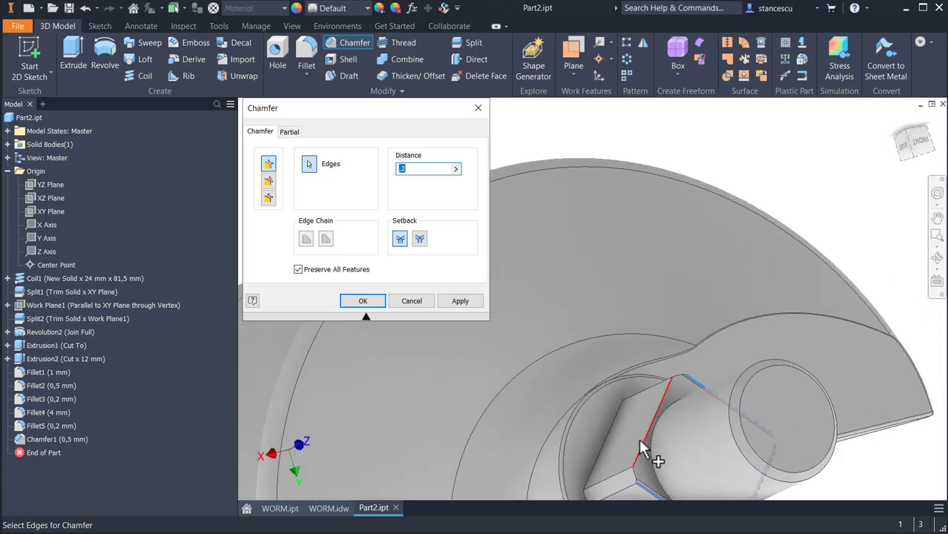
{"action": "left_click", "coordinate": [644, 448]}
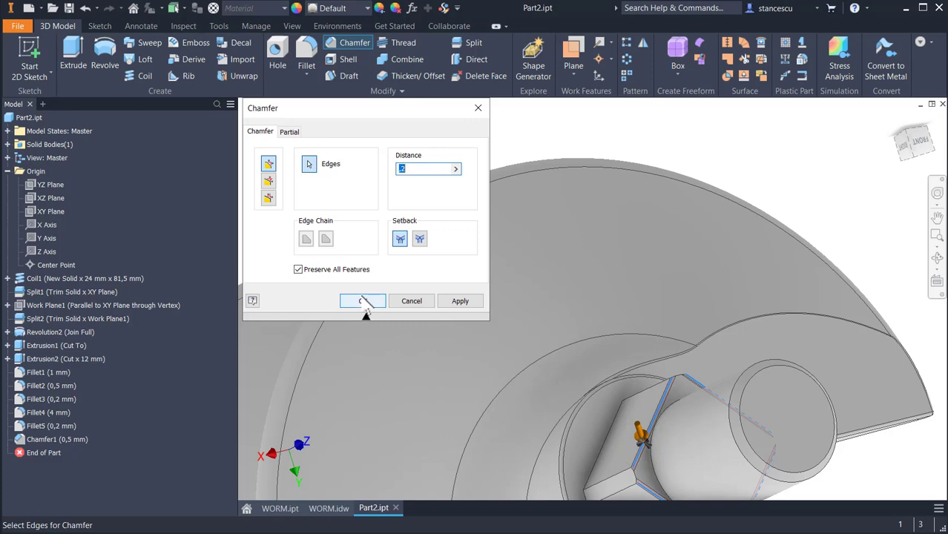
{"action": "left_click", "coordinate": [362, 299]}
{"action": "scroll", "coordinate": [557, 141], "scroll_direction": "down", "scroll_amount": 2}
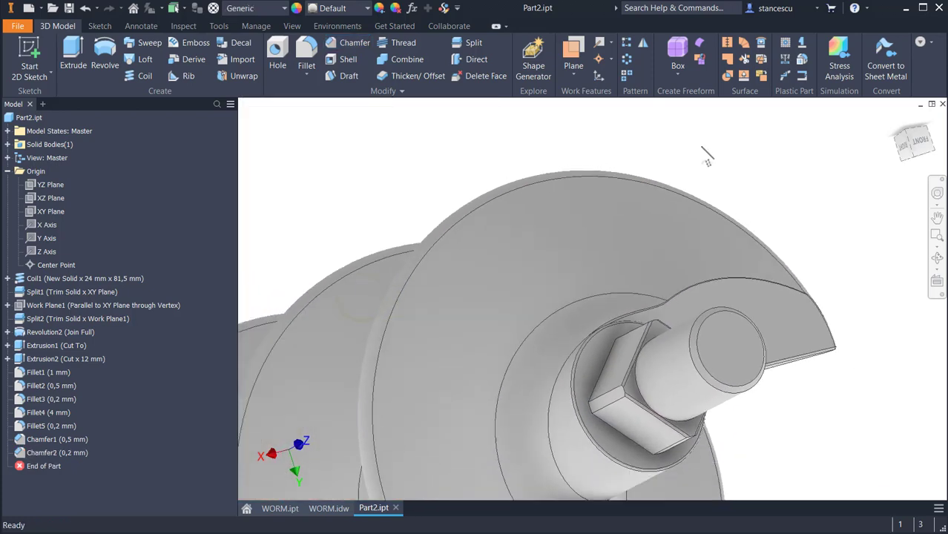
{"action": "middle_click_drag", "start_coordinate": [702, 149], "coordinate": [729, 150], "text": "shift"}
- Assign the Stainless Steel material from the Inventor Material Library to the worm part
{"action": "key", "text": "F6"}
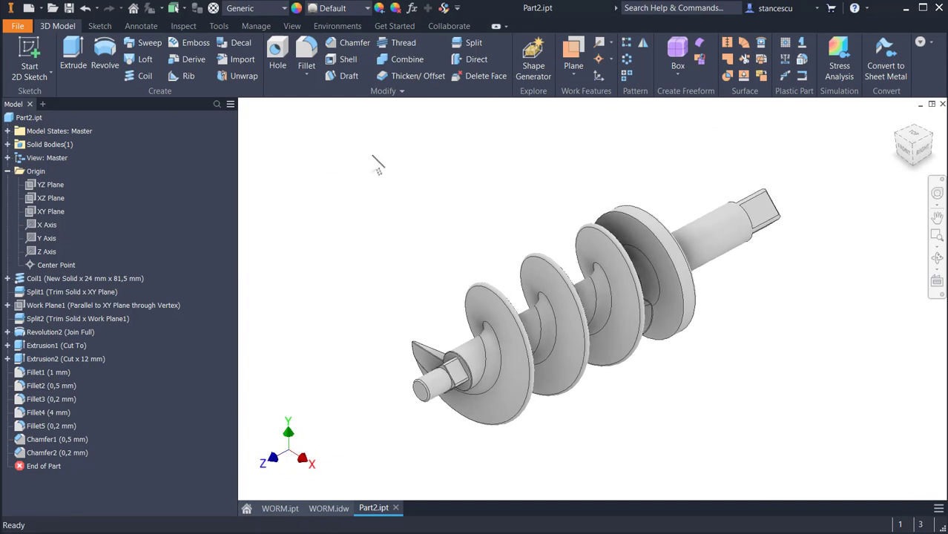
{"action": "left_click", "coordinate": [249, 8]}
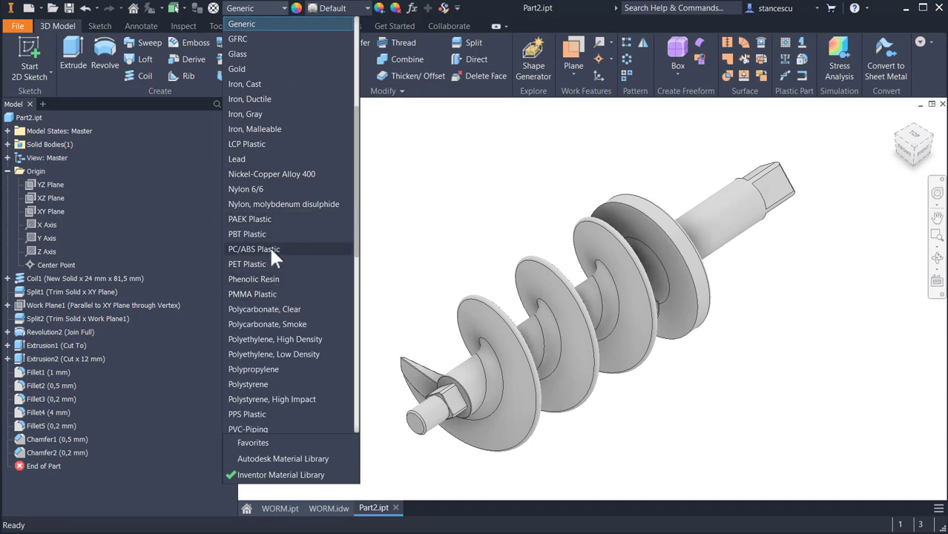
{"action": "scroll", "coordinate": [272, 245], "scroll_direction": "down", "scroll_amount": 7}
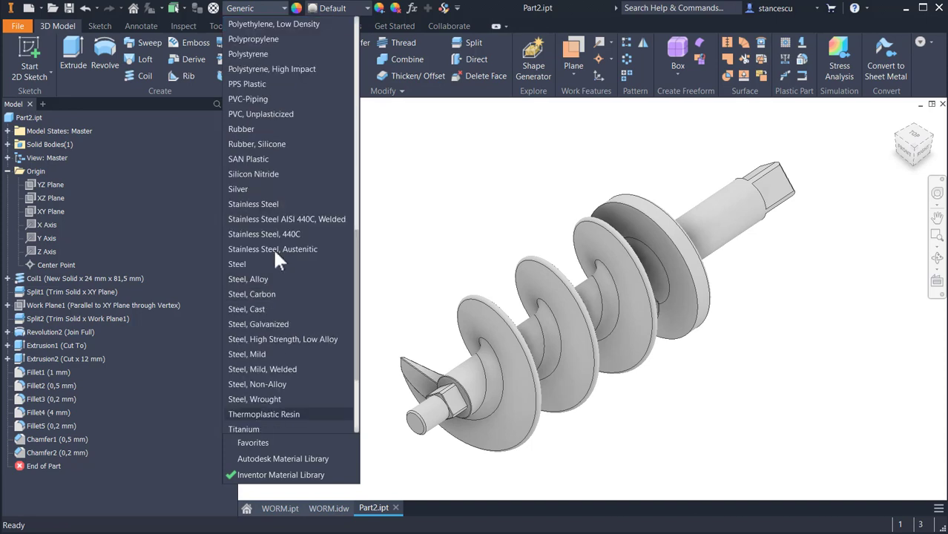
{"action": "left_click", "coordinate": [261, 203]}
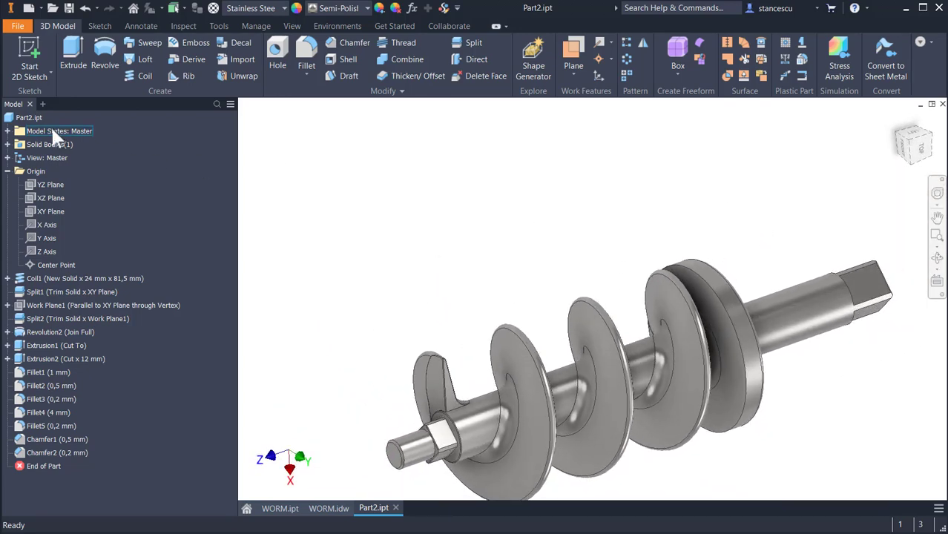
- Calculate the part's physical properties in its iProperties and copy the volume value
{"action": "left_click", "coordinate": [28, 117]}
{"action": "right_click", "coordinate": [30, 119]}
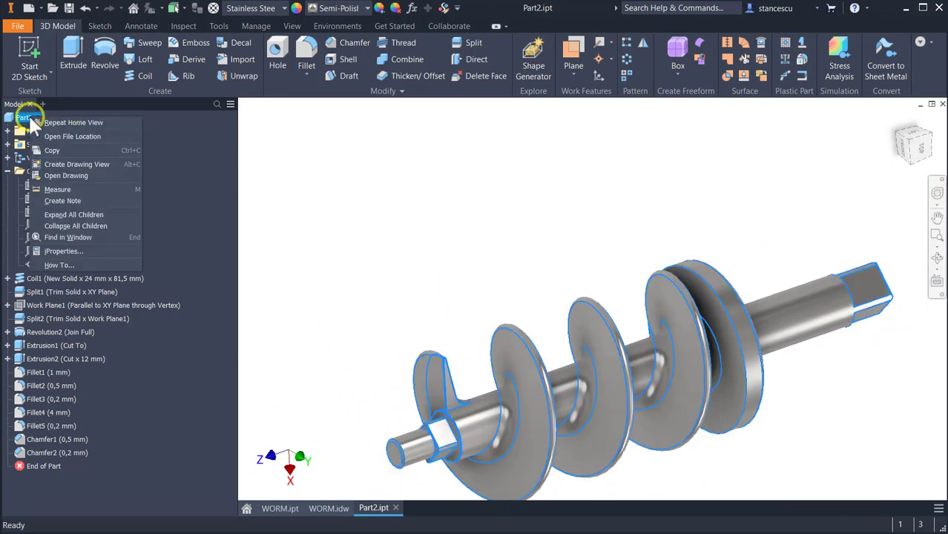
{"action": "left_click", "coordinate": [55, 247]}
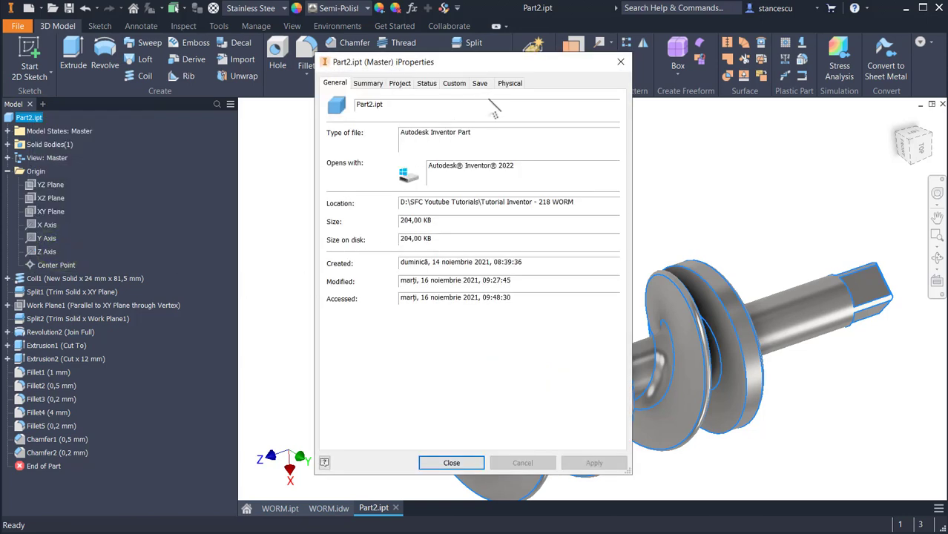
{"action": "left_click", "coordinate": [510, 83]}
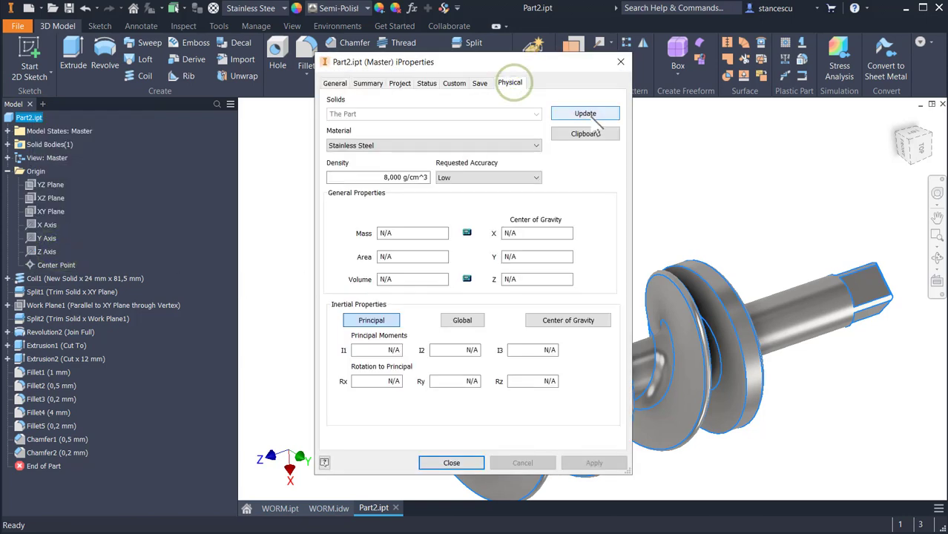
{"action": "left_click", "coordinate": [588, 115]}
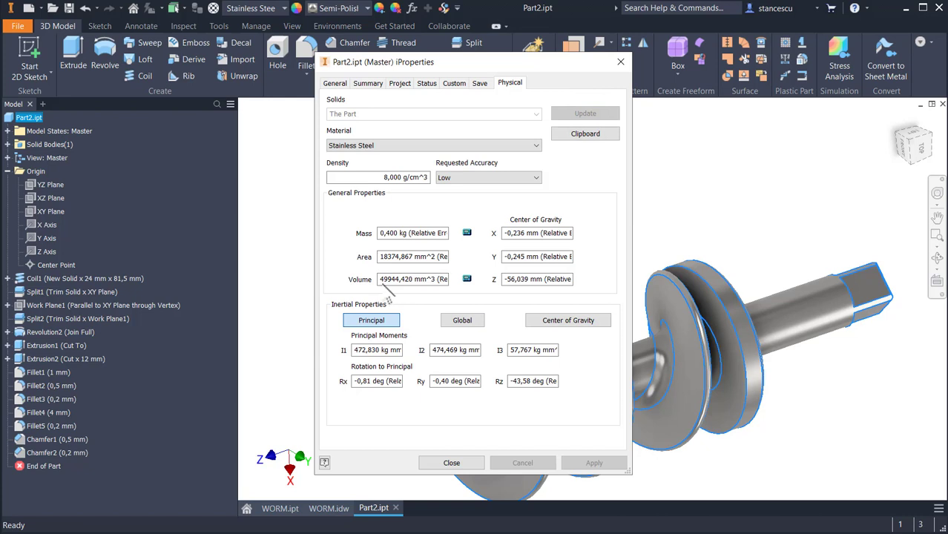
{"action": "left_click_drag", "start_coordinate": [381, 277], "coordinate": [433, 273]}
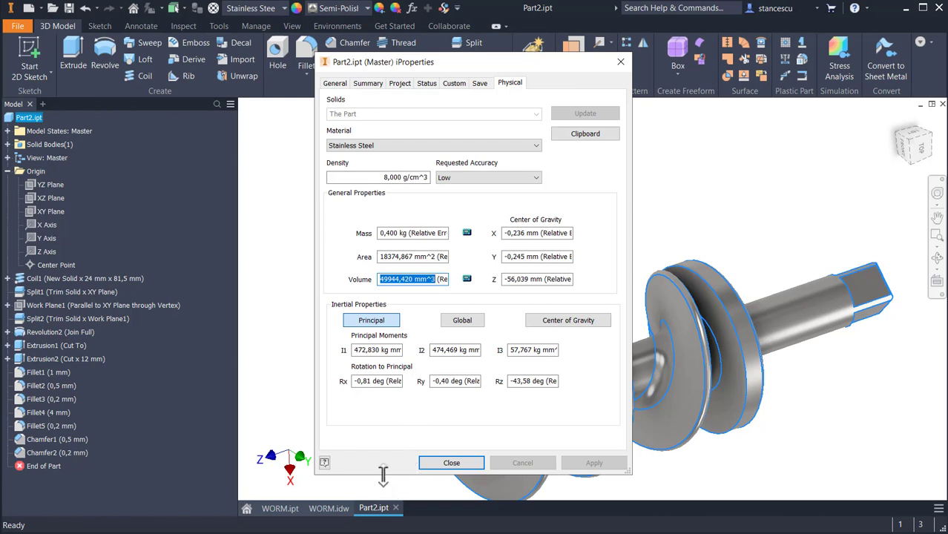
{"action": "key", "text": "ctrl+c"}
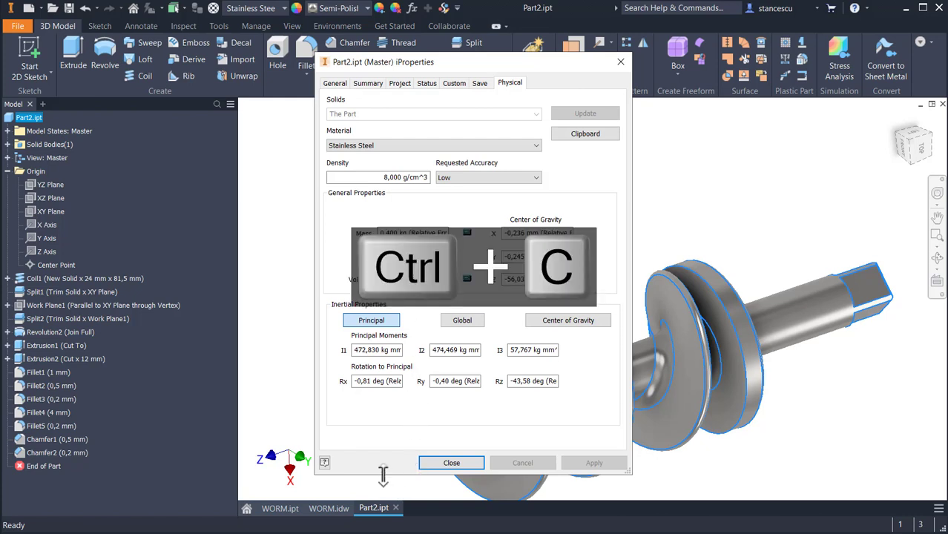
- Open the chamfer and volume note in WORM.idw for editing and append the copied volume 49944,420 mm^3 to its Volume line
{"action": "left_click", "coordinate": [451, 462]}
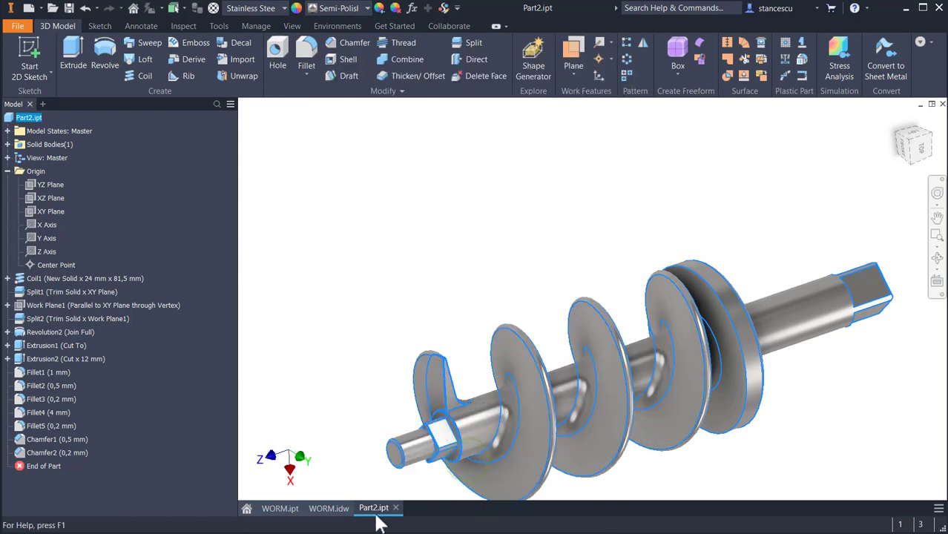
{"action": "left_click", "coordinate": [319, 512]}
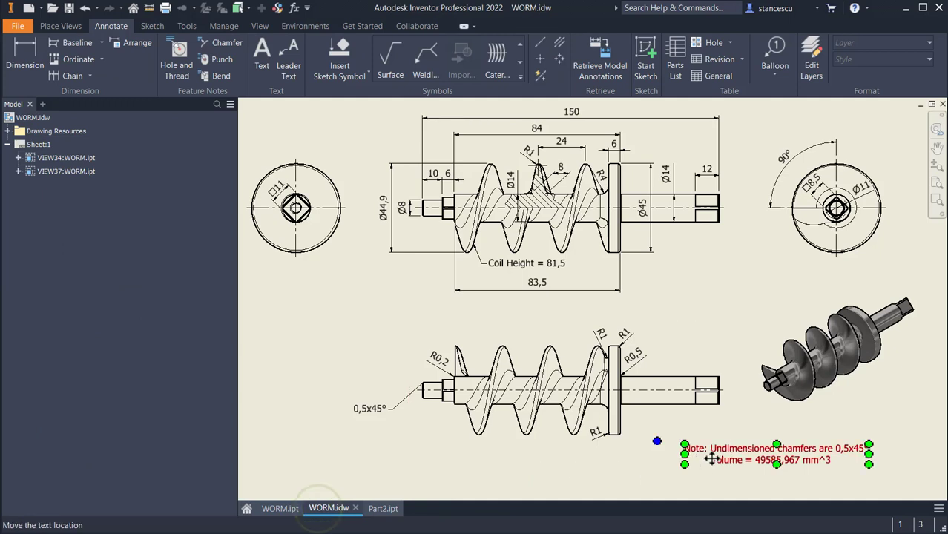
{"action": "double_click", "coordinate": [753, 460]}
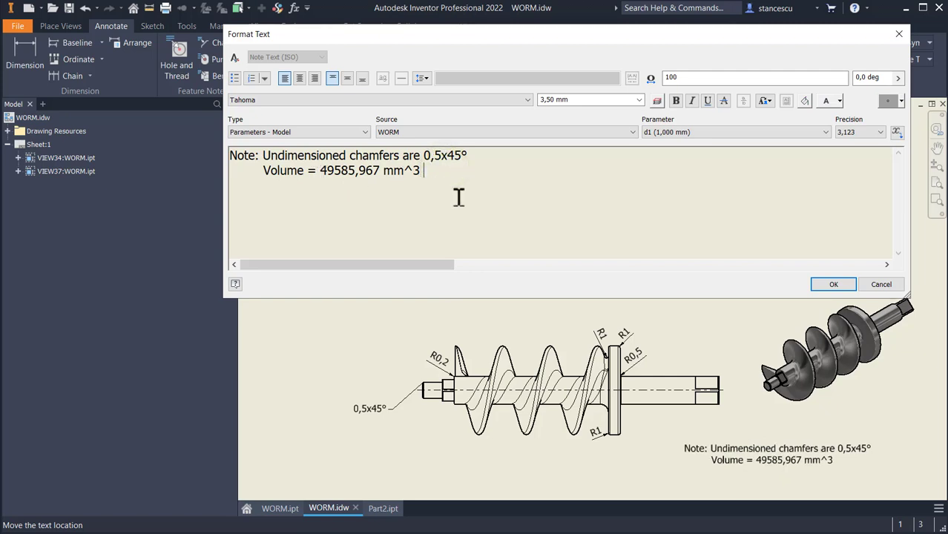
{"action": "key", "text": "ctrl+v"}
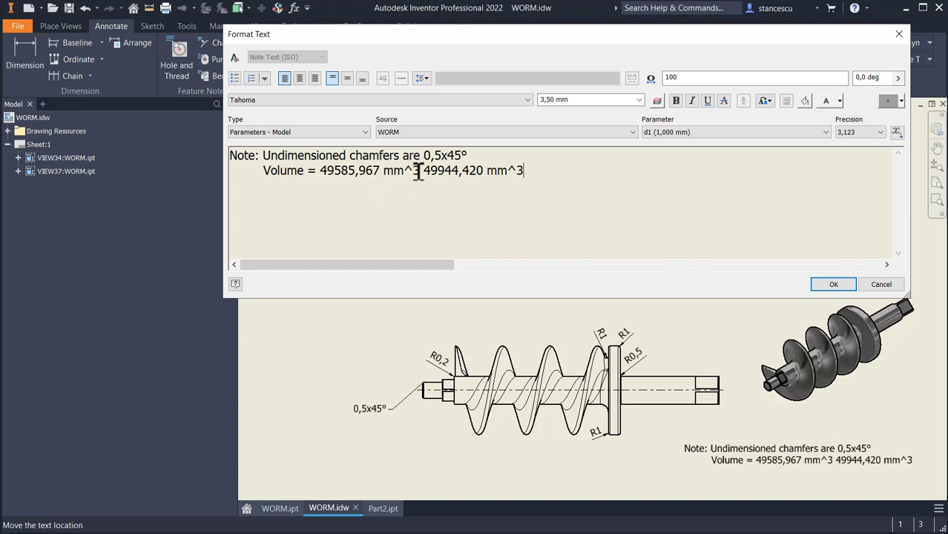
- Remove the old volume value and its unit from before the pasted one in the note, and apply the edited text
{"action": "left_click", "coordinate": [423, 171]}
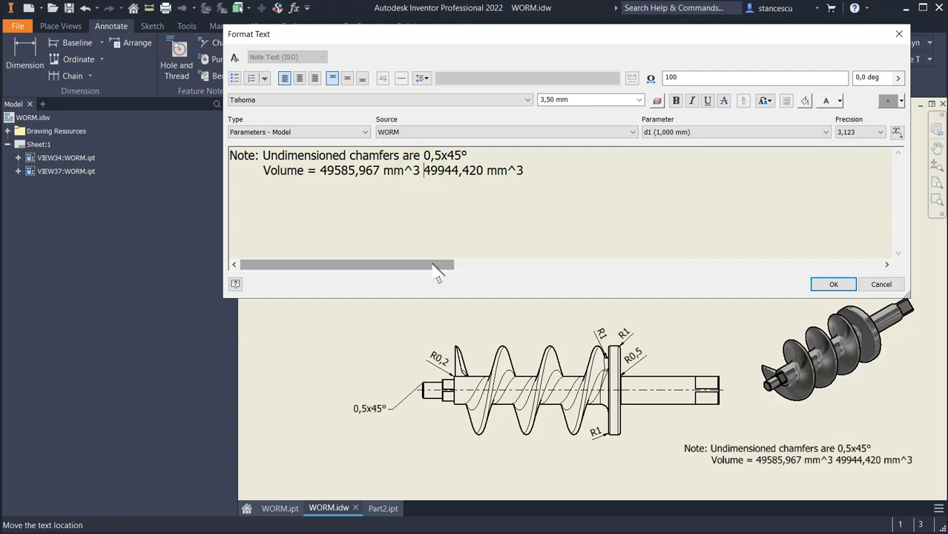
{"action": "key", "text": "ctrl+shift+Left"}
{"action": "key", "text": "ctrl+shift+Left"}
{"action": "key", "text": "ctrl+shift+Left"}
{"action": "key", "text": "ctrl+shift+Left"}
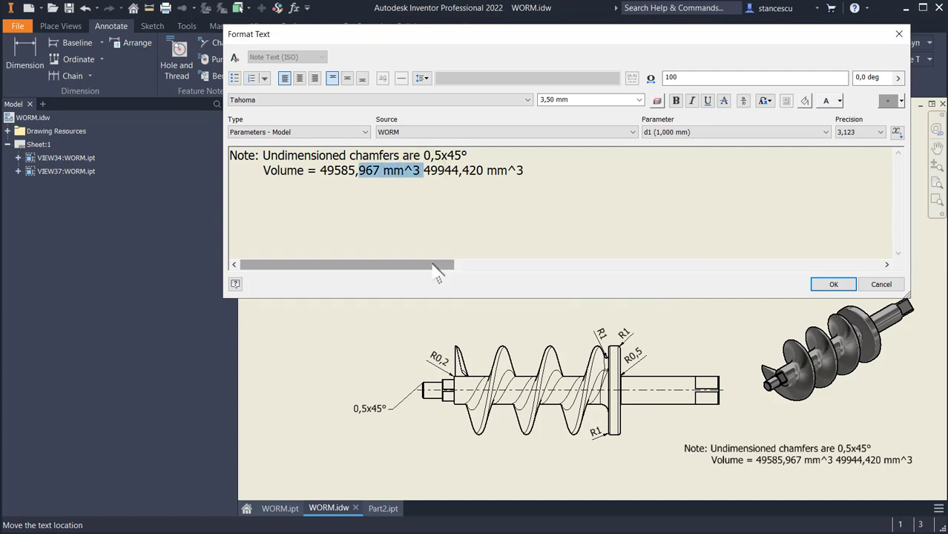
{"action": "key", "text": "ctrl+shift+Left"}
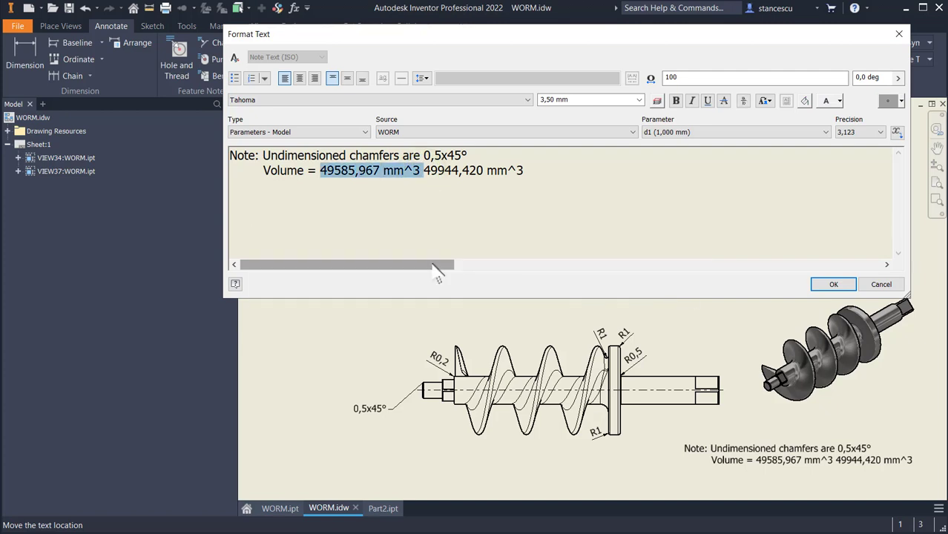
{"action": "key", "text": "Delete"}
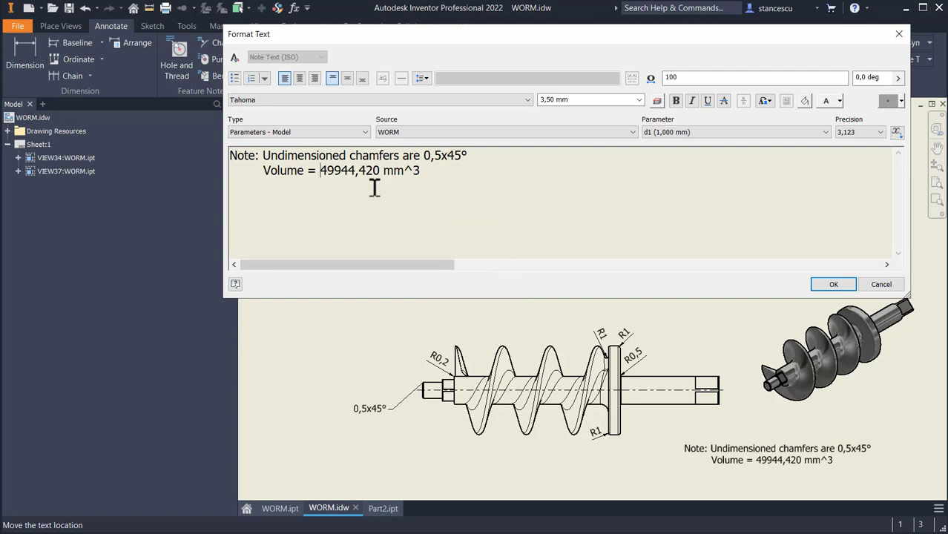
{"action": "left_click", "coordinate": [820, 288]}
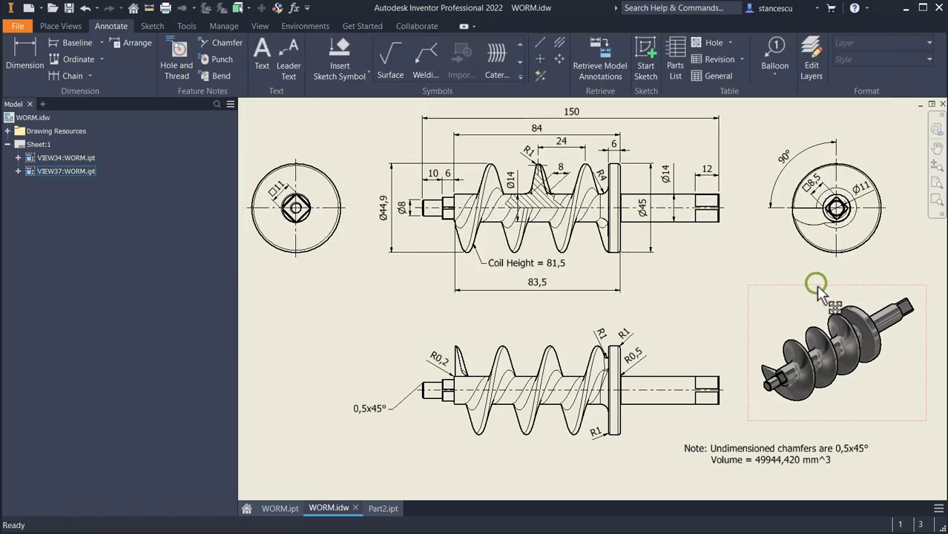
{"action": "left_click", "coordinate": [704, 289]}
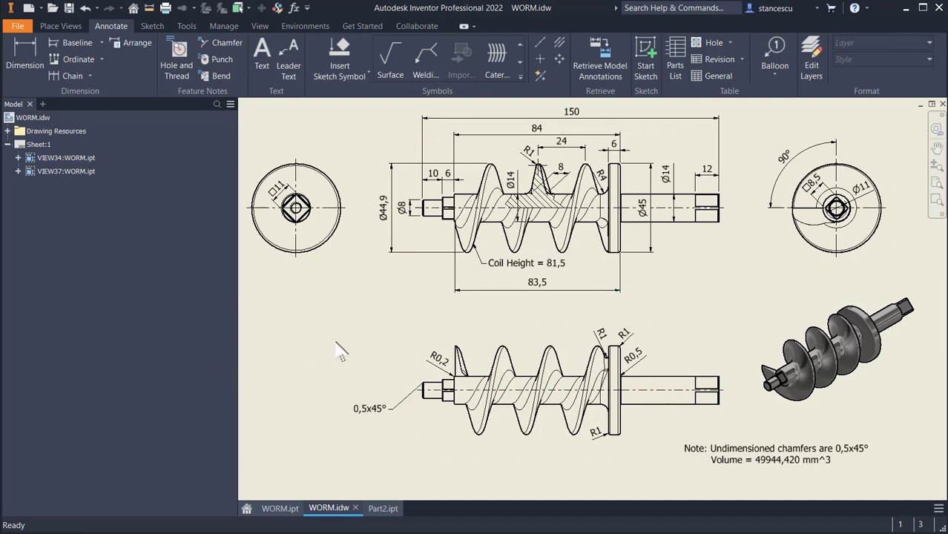
{"action": "key", "text": "Home"}
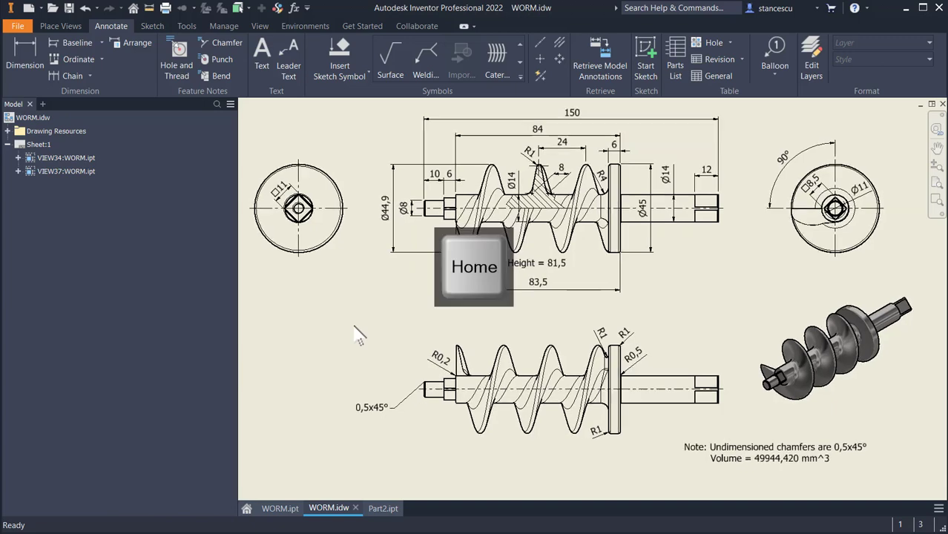